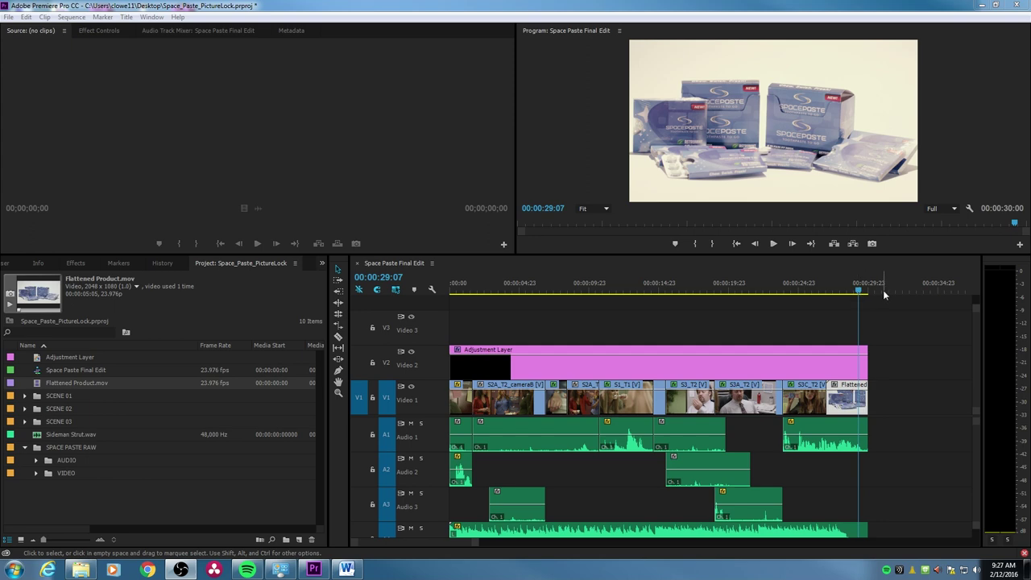
Select the Space Paste Final Edit sequence in the project to check its frame size and frame rate.
key(alt+Tab)
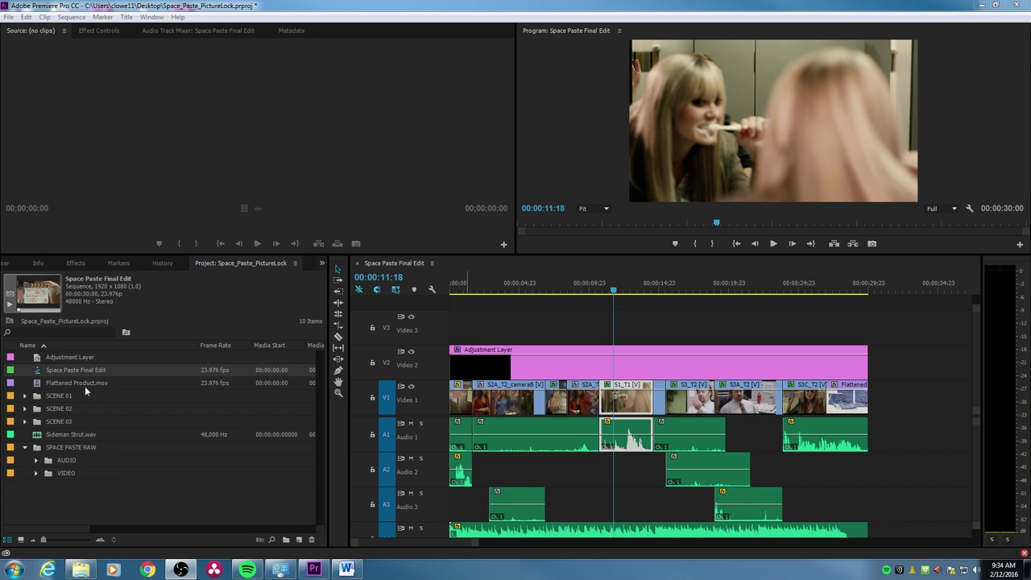
click(116, 504)
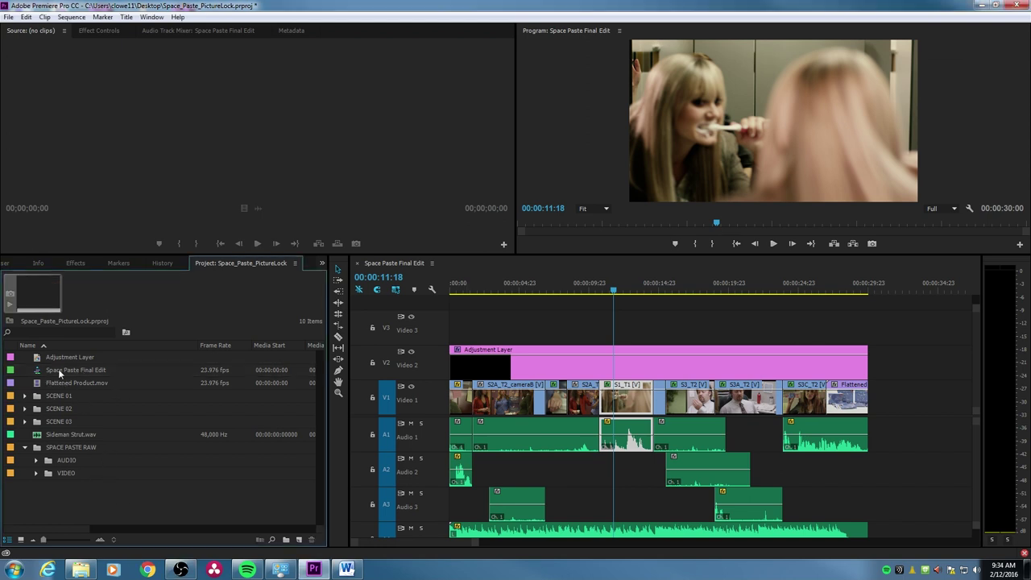
click(58, 369)
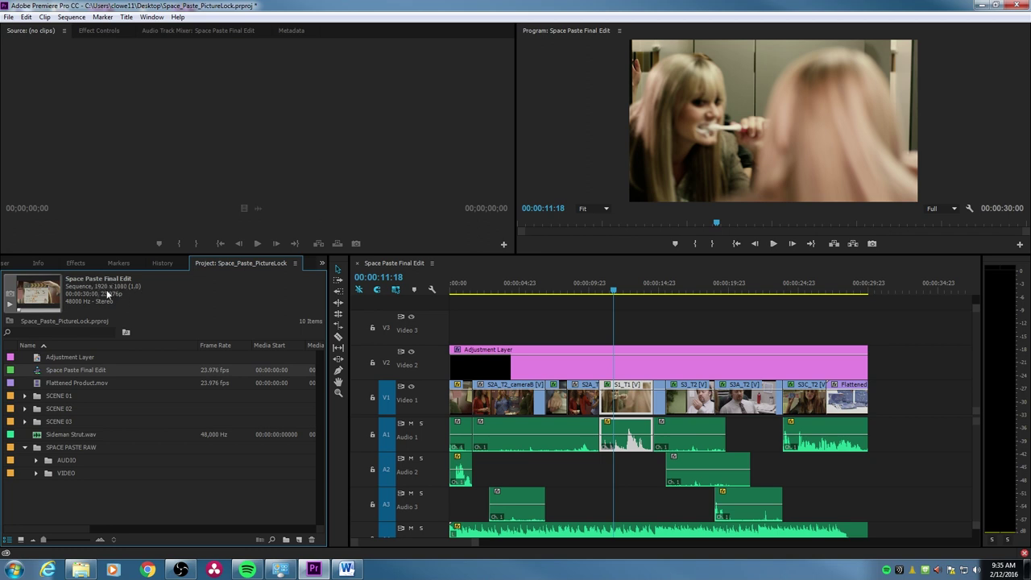
Switch to the Word instructions and highlight the item about creating a new 1920x1080 timeline at 29.97 fps.
key(alt+Tab)
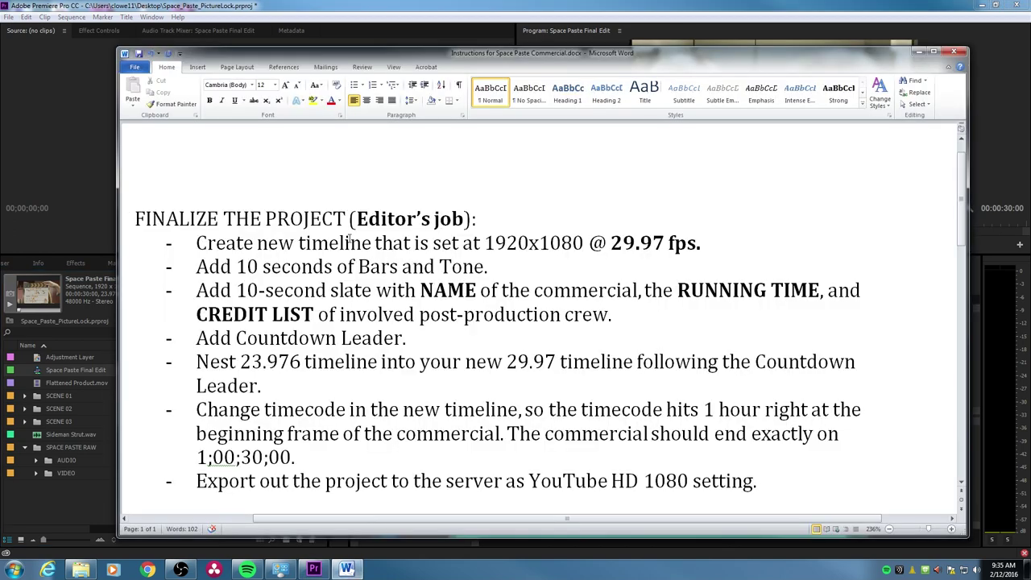
drag(197, 243, 699, 246)
click(712, 251)
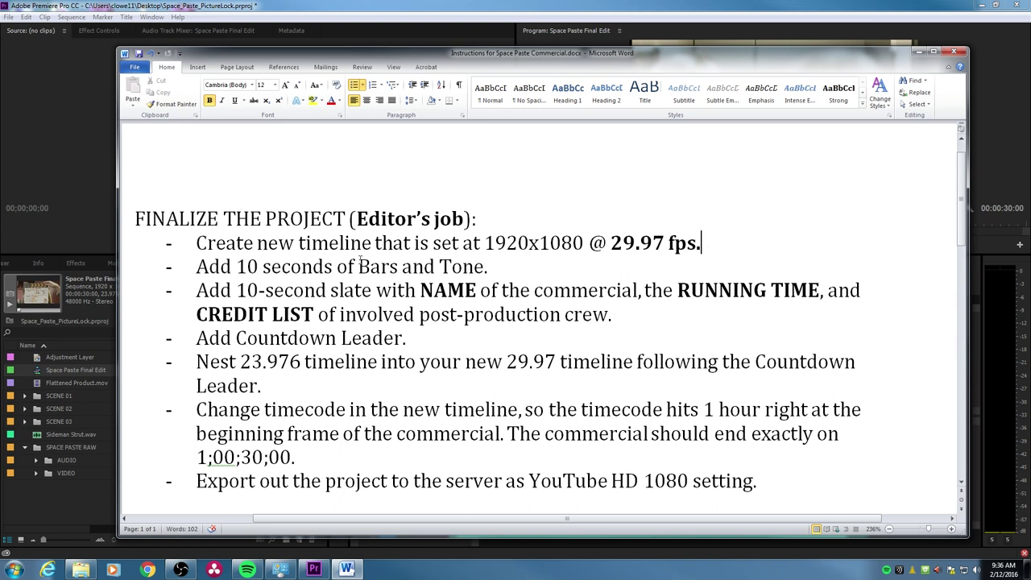
drag(195, 243, 610, 255)
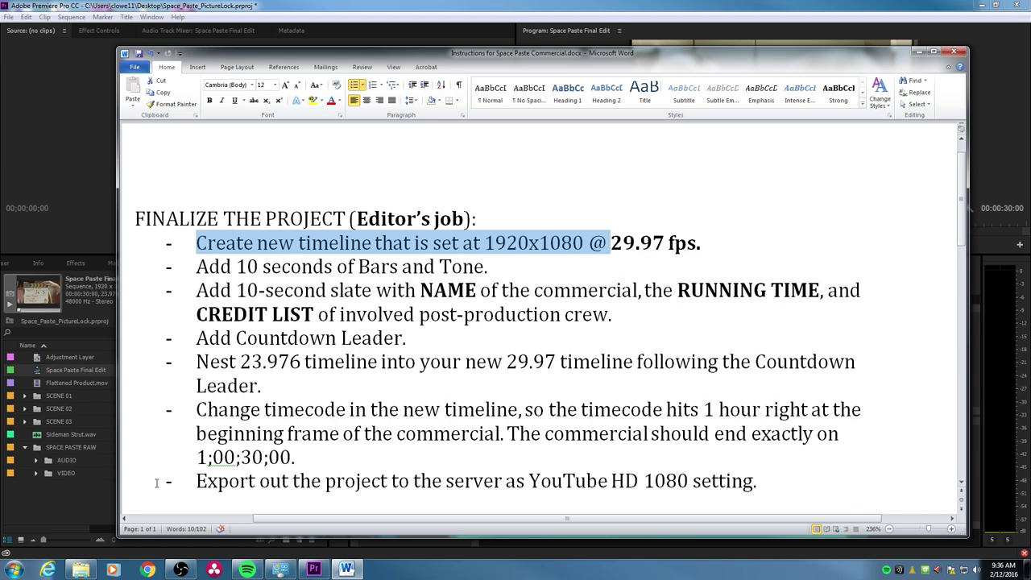
Back in Premiere Pro, create a new sequence named FOR BROADCAST using the DSLR 1080p30 preset.
click(79, 490)
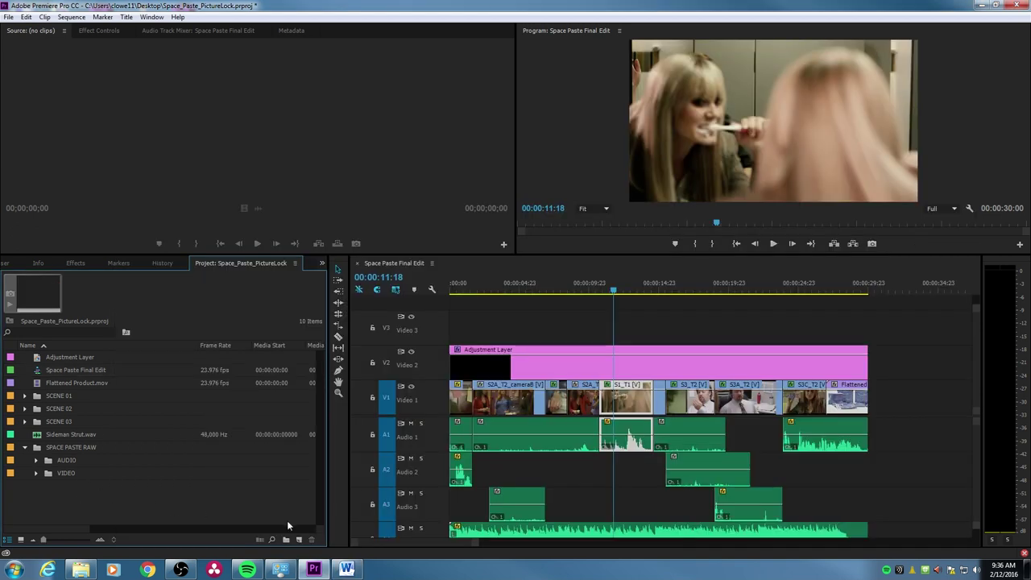
click(298, 539)
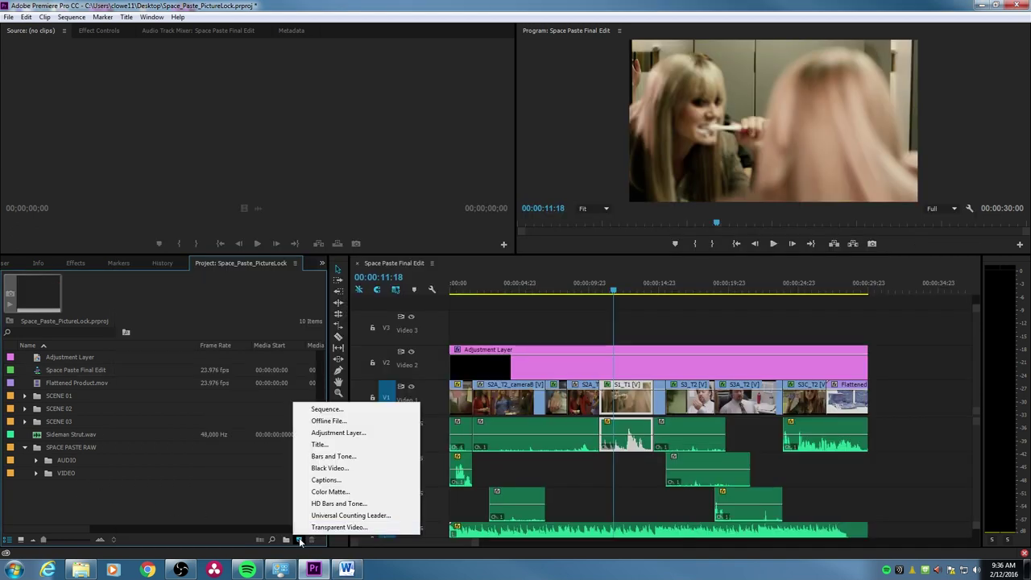
click(345, 410)
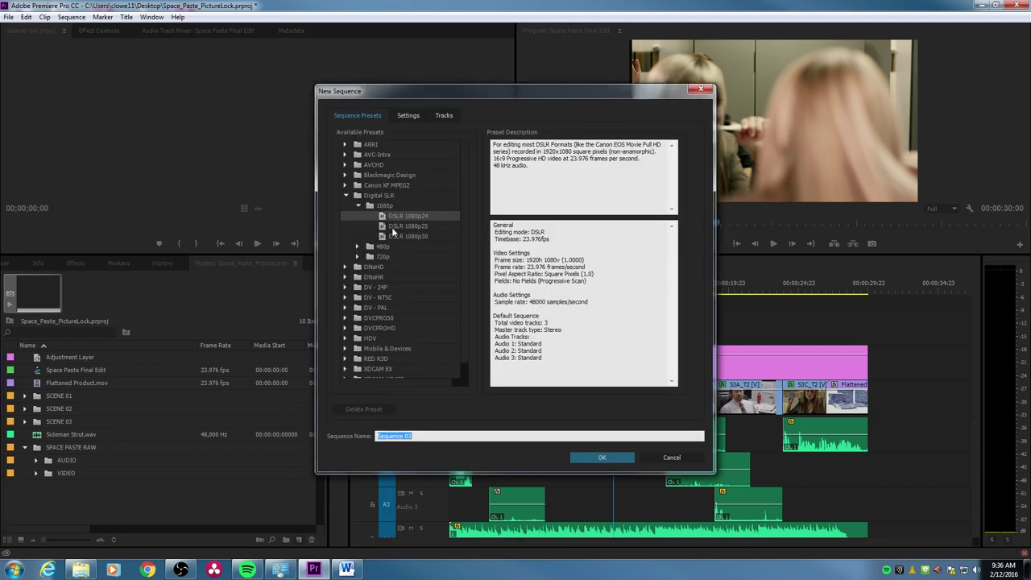
click(407, 236)
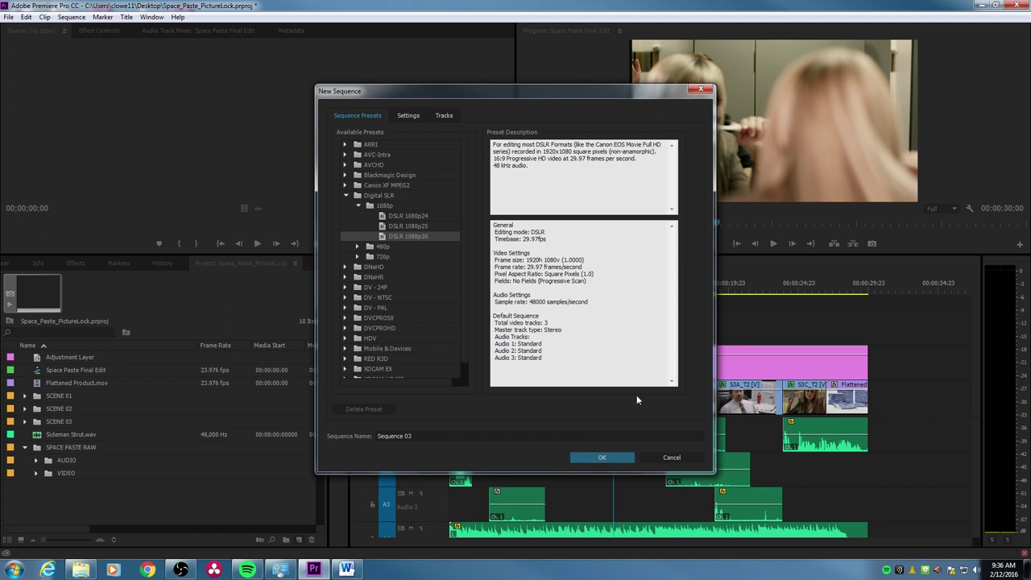
click(449, 435)
text(FOR BROADCAST)
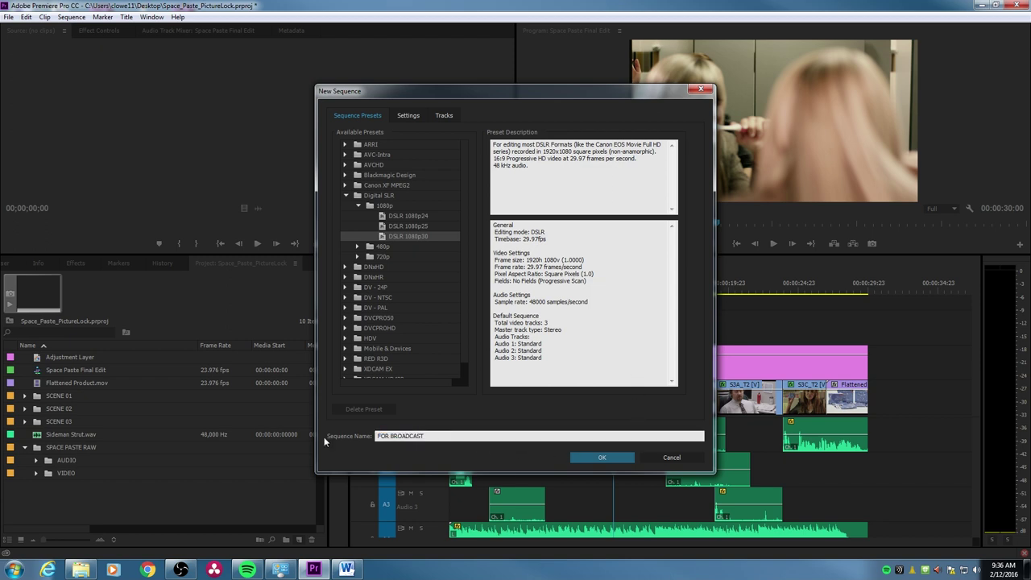
key(Return)
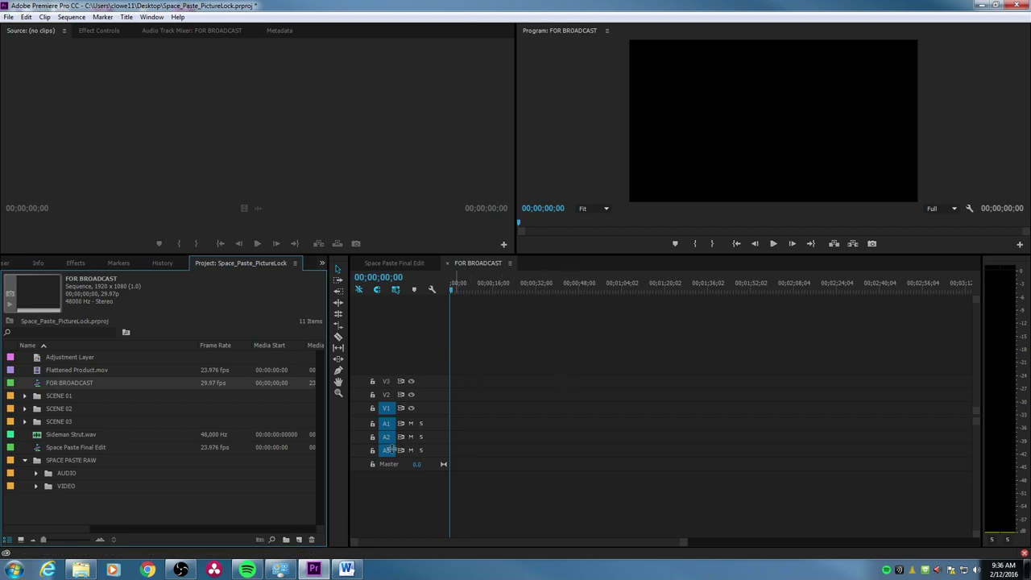
Switch to the Word instructions and highlight the 10 seconds of Bars and Tone item and the 29.97 fps requirement.
click(346, 569)
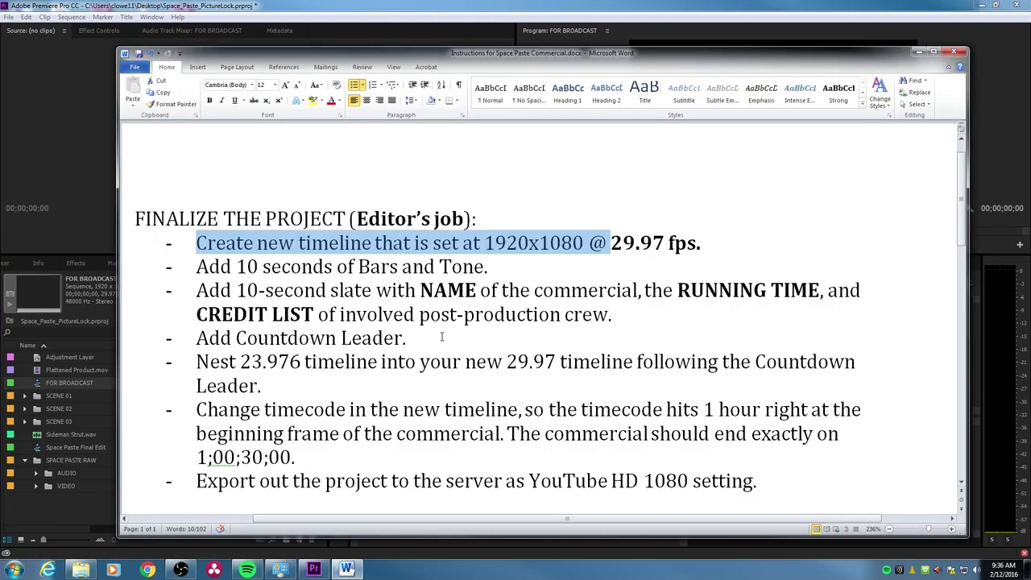
drag(495, 271, 222, 270)
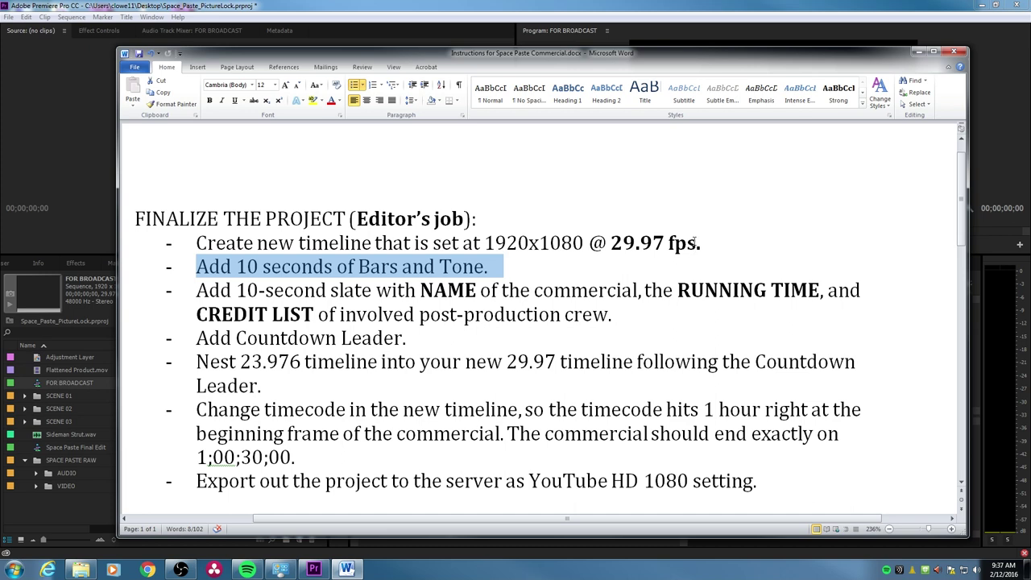
drag(702, 244, 611, 244)
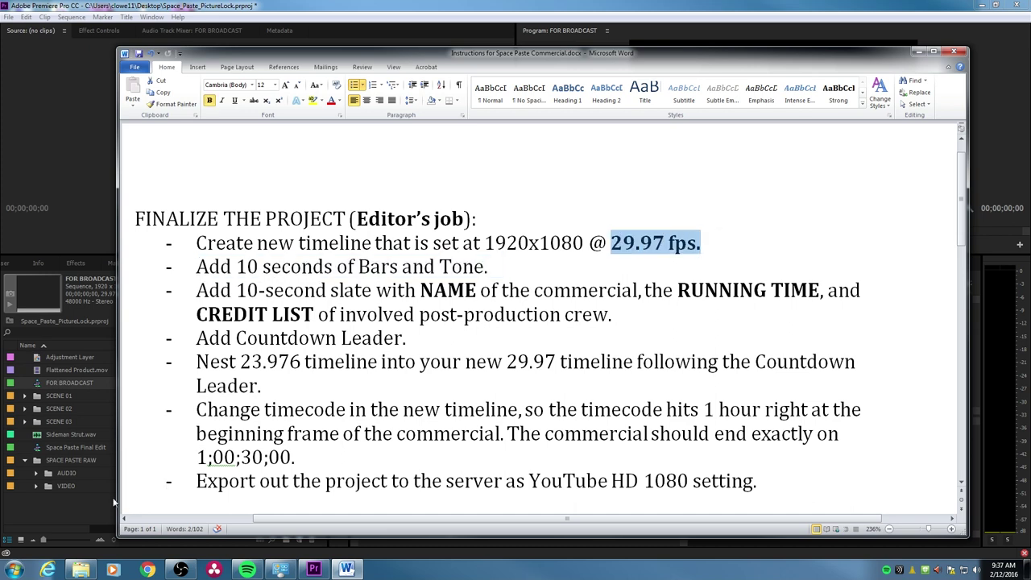
Return to Premiere Pro and compare the Space Paste Final Edit sequence with the FOR BROADCAST sequence.
click(111, 433)
click(88, 448)
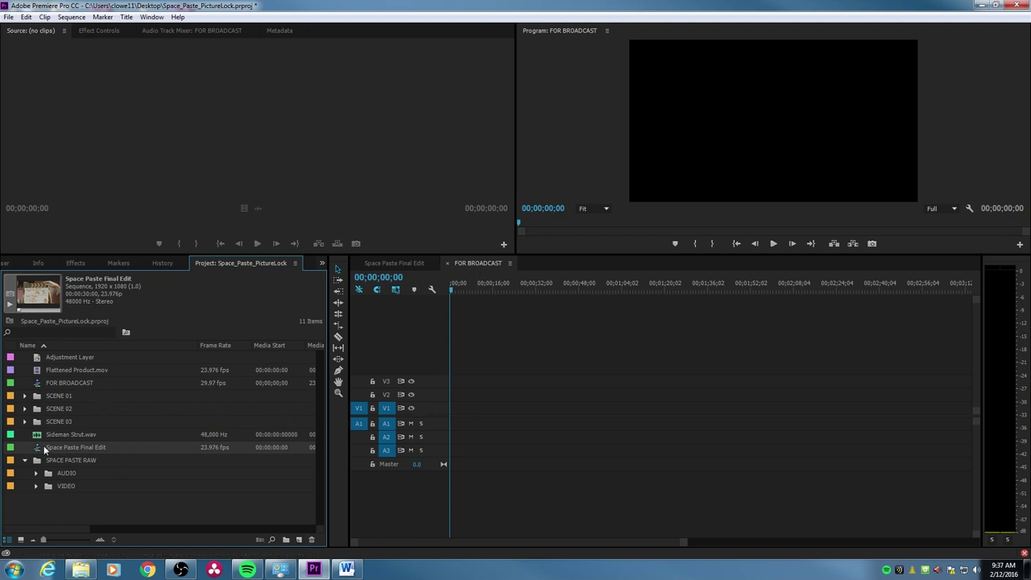
click(383, 261)
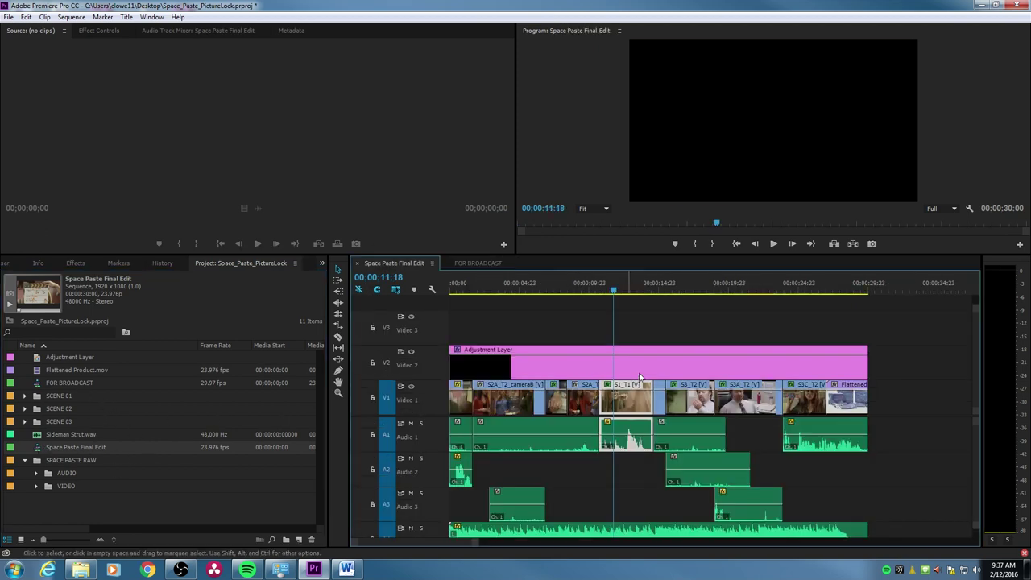
click(480, 264)
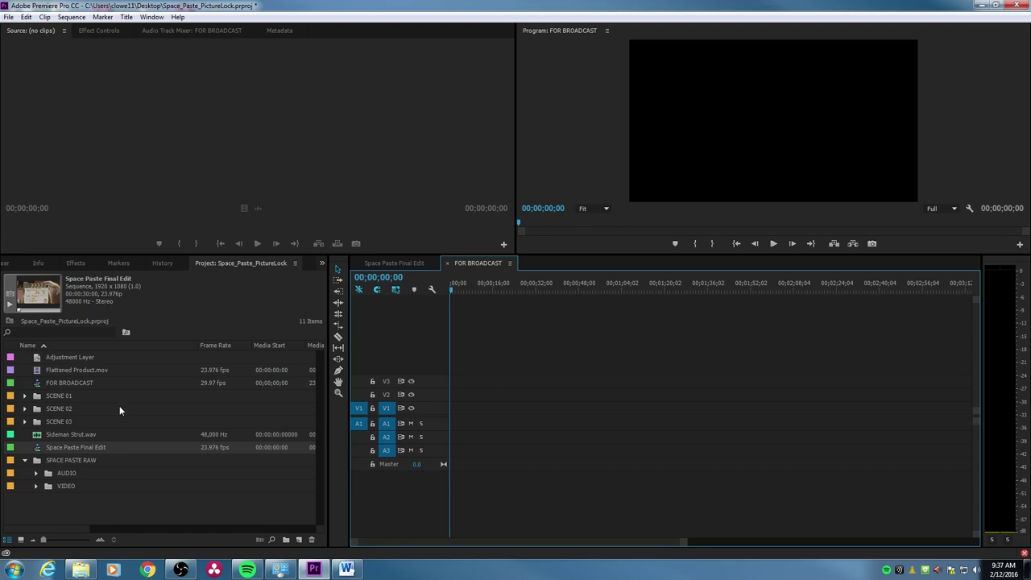
click(68, 384)
Create an HD Bars and Tone item at 1920x1080, 29.97fps Drop-Frame, Square Pixels (1.0) and 48000 Hz.
key(alt+Tab)
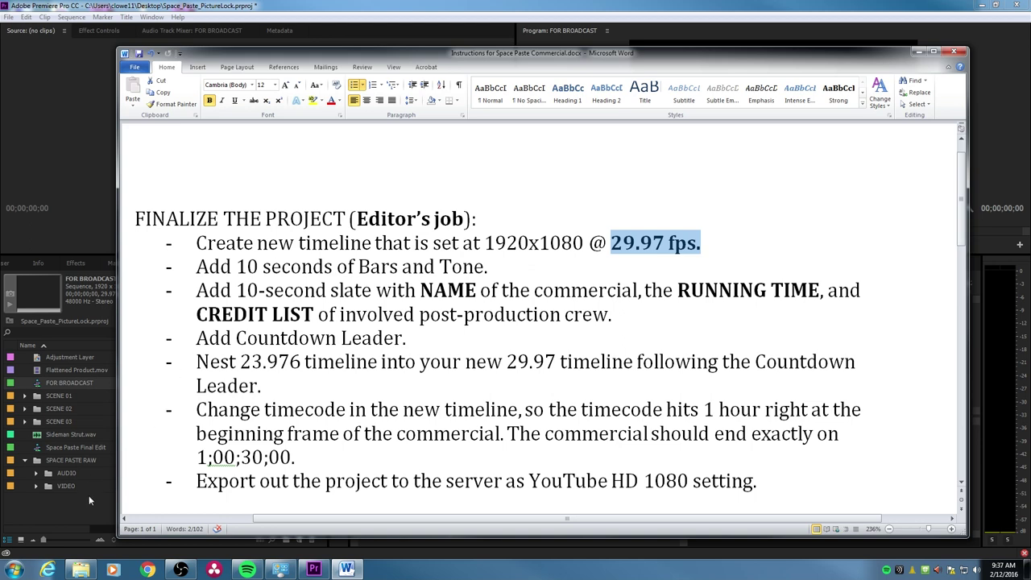
click(83, 500)
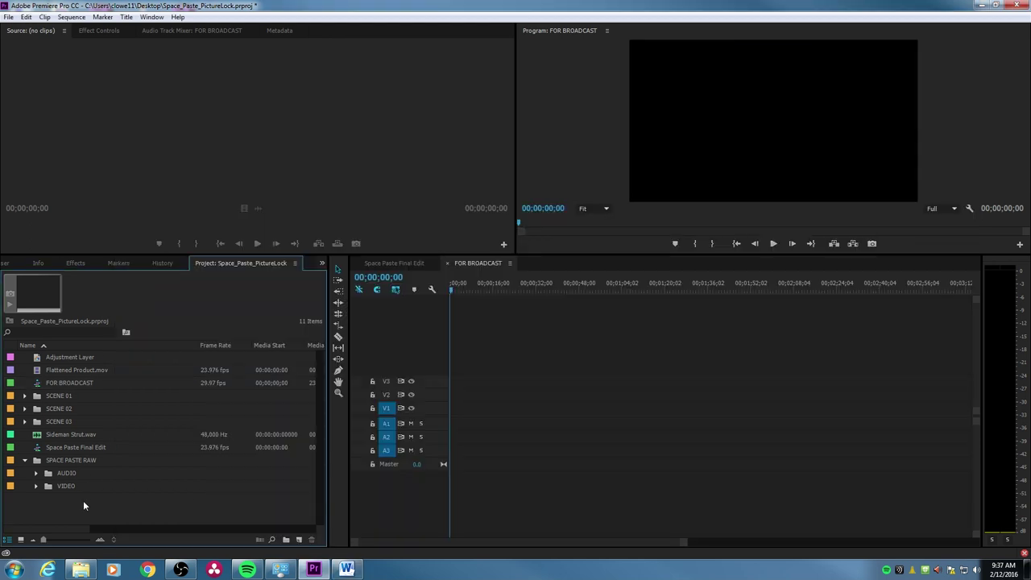
click(298, 540)
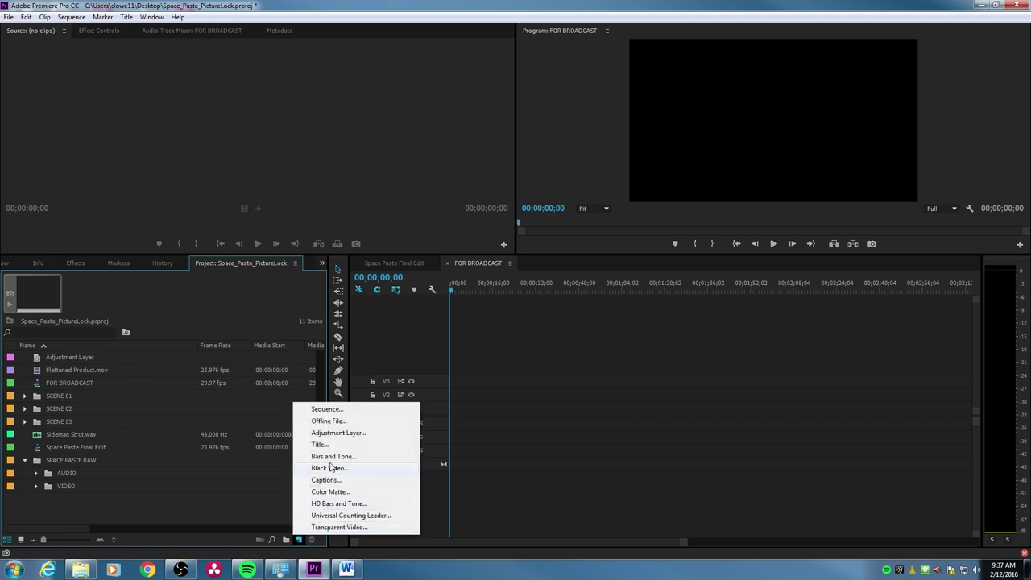
click(338, 504)
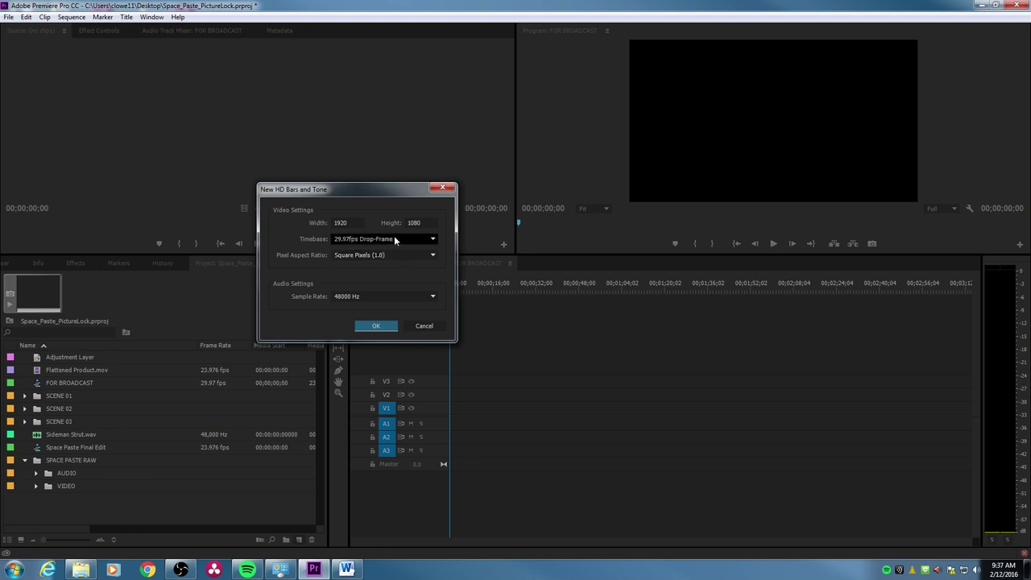
click(377, 327)
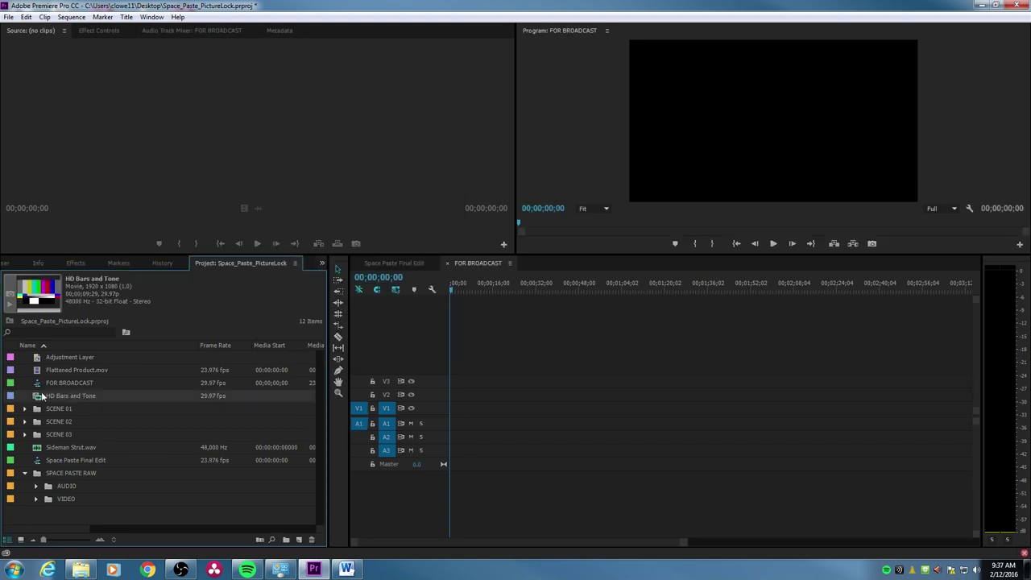
Load HD Bars and Tone into the Source Monitor and play it to check the tone level.
drag(40, 398, 238, 129)
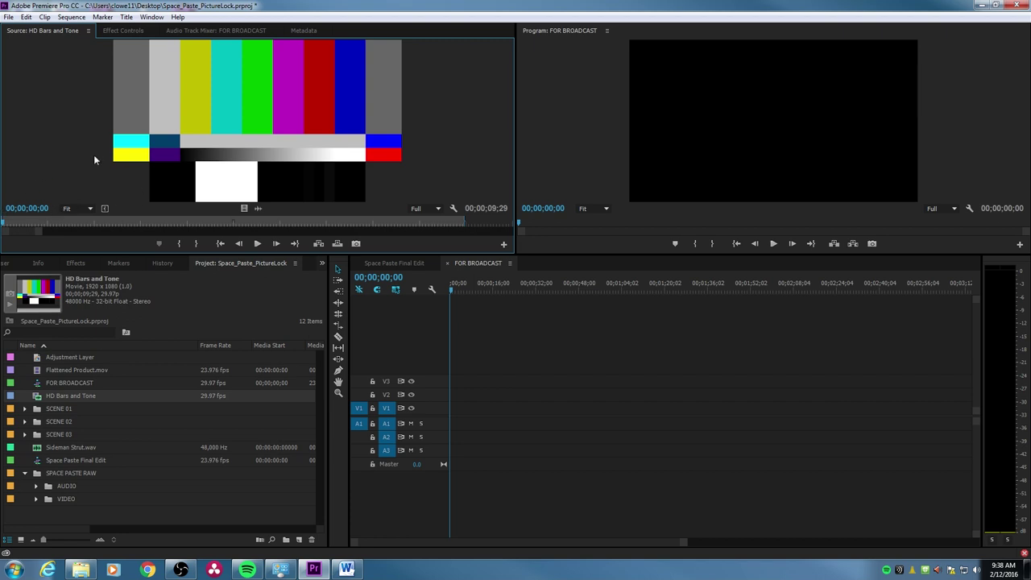
key(space)
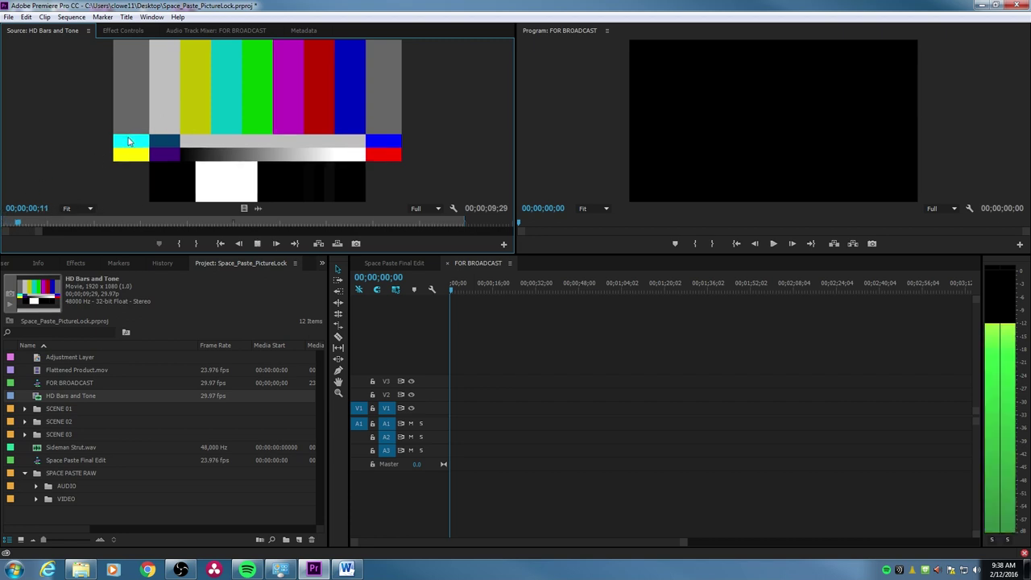
key(space)
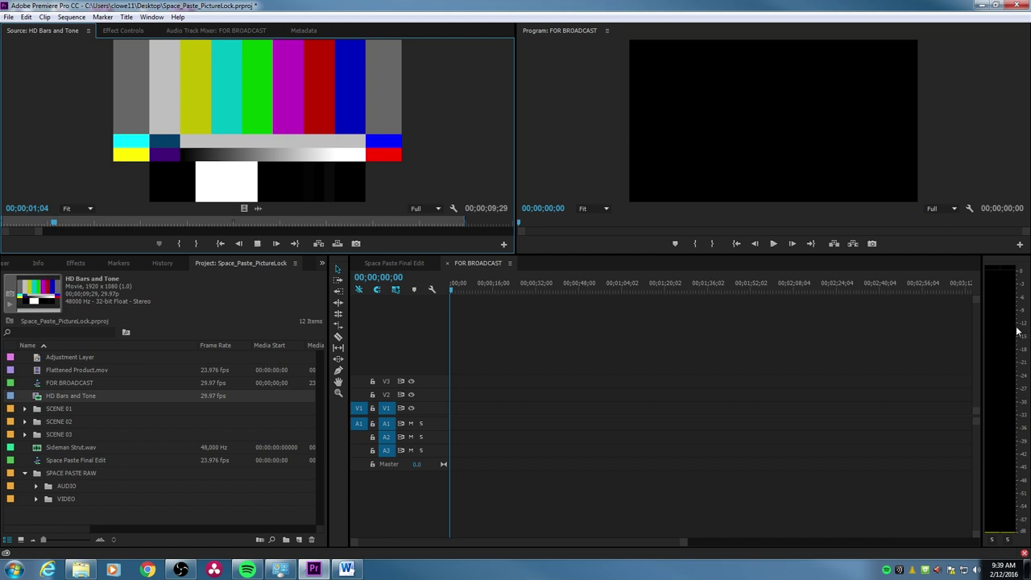
key(space)
key(space)
Play the Space Paste Final Edit sequence from its beginning to check its audio levels.
click(395, 264)
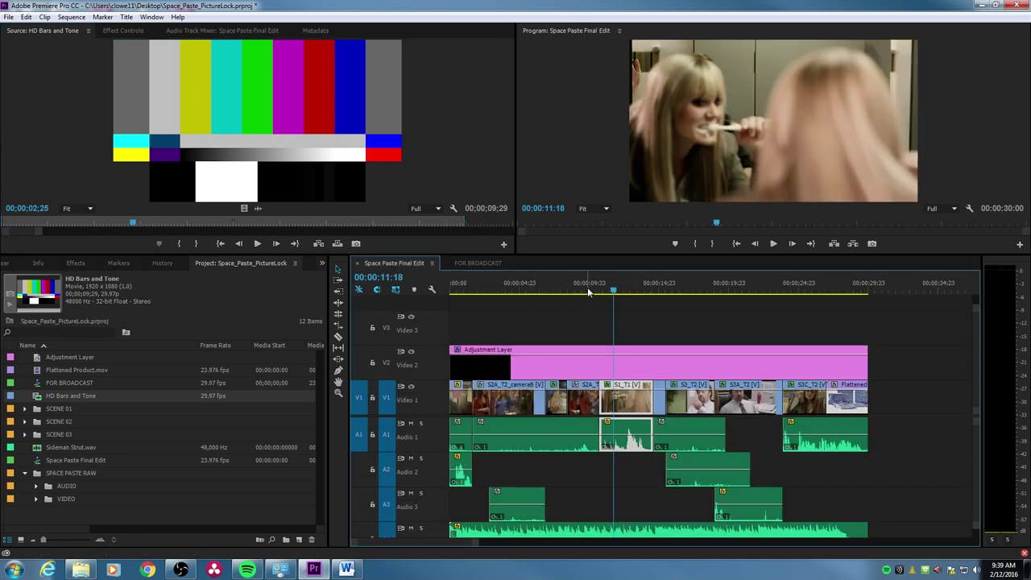
key(Home)
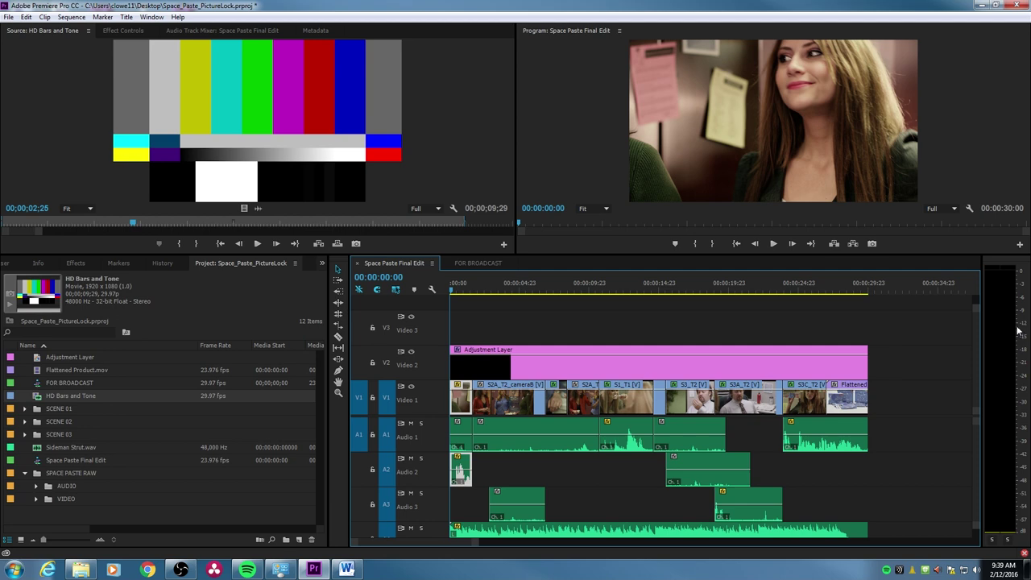
key(space)
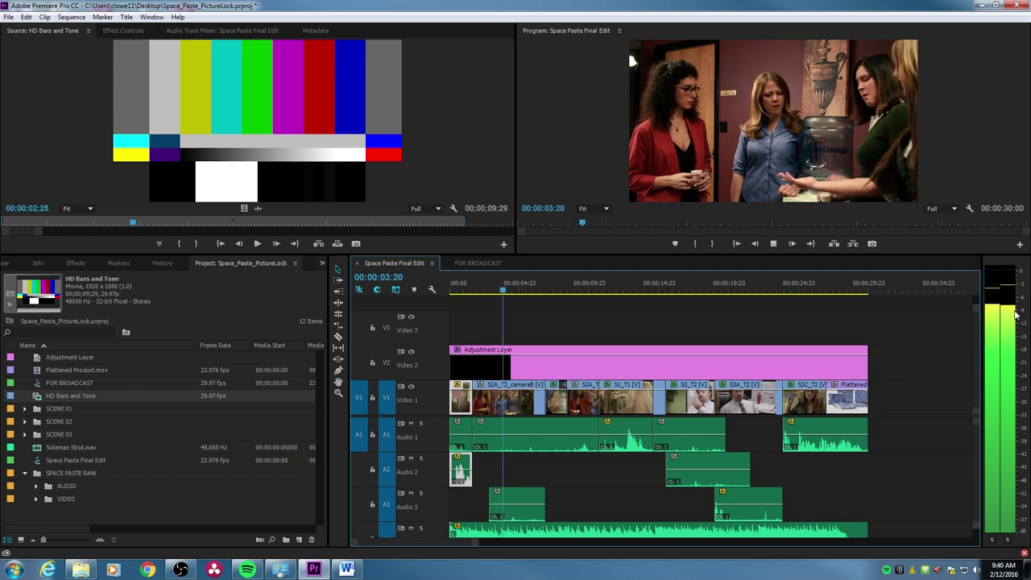
key(space)
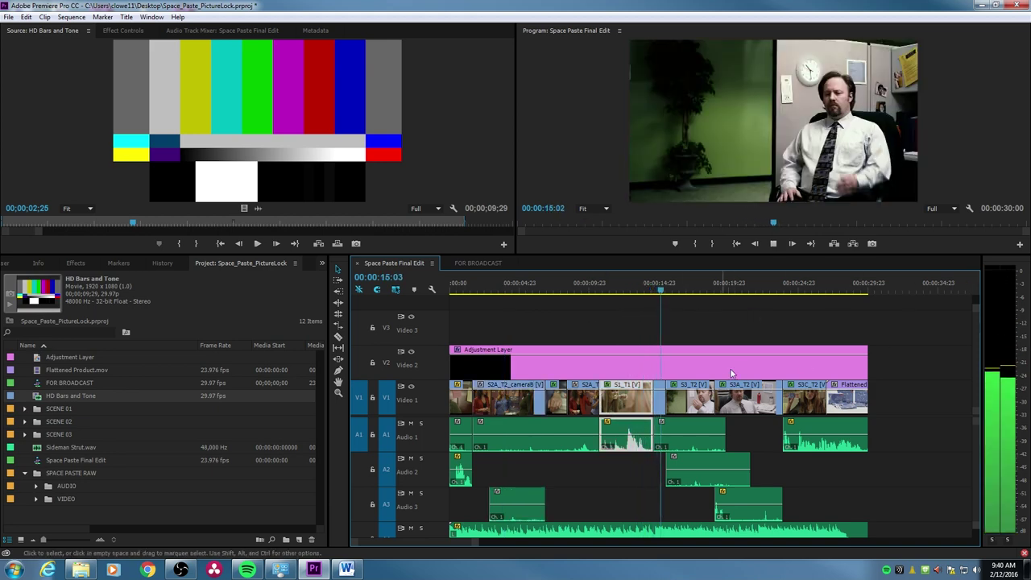
Bring up the FOR BROADCAST sequence and move the HD Bars and Tone source playhead to the clip's start.
click(478, 263)
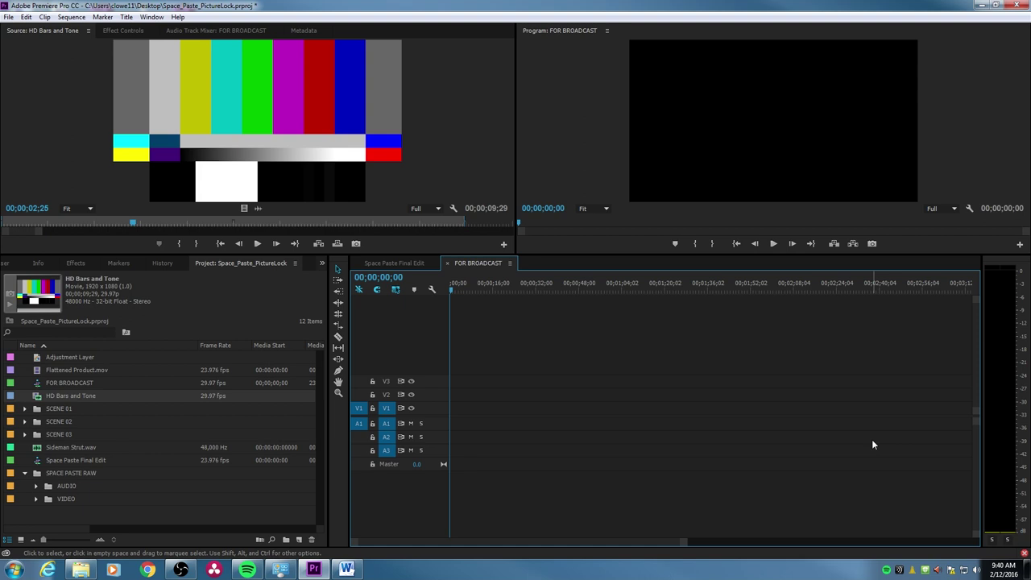
click(149, 89)
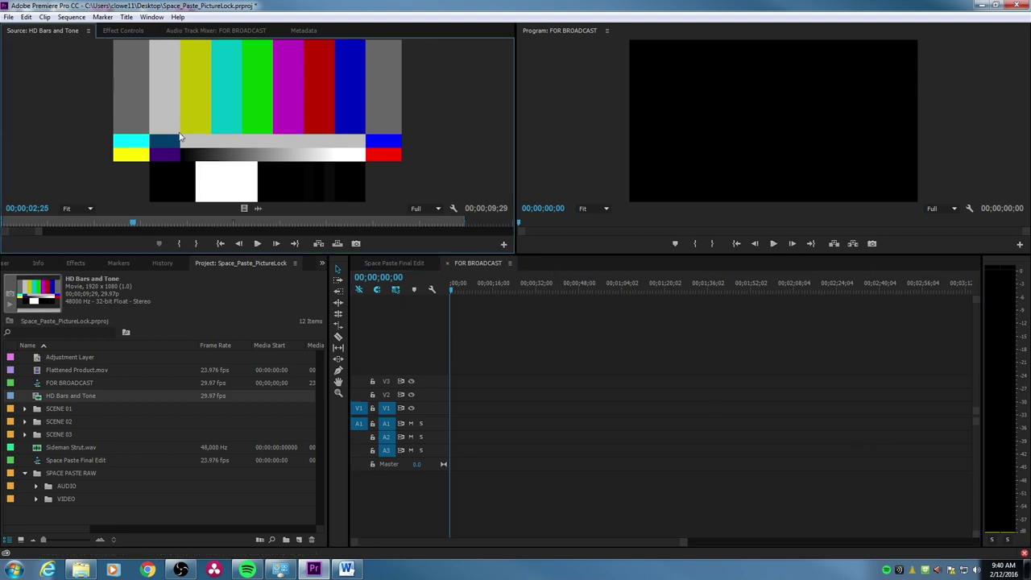
key(Home)
text(10)
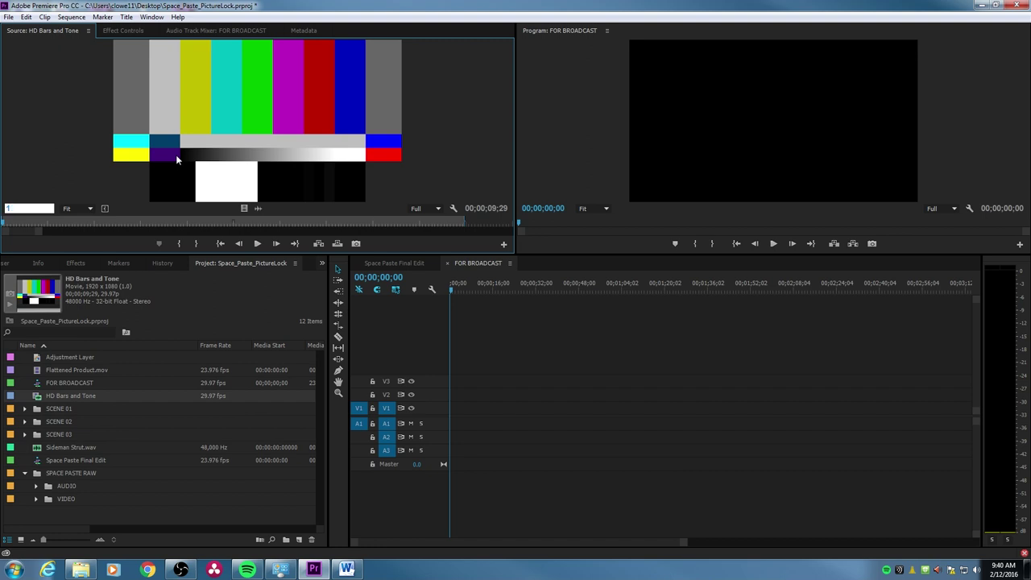
key(Return)
text(10)
key(Escape)
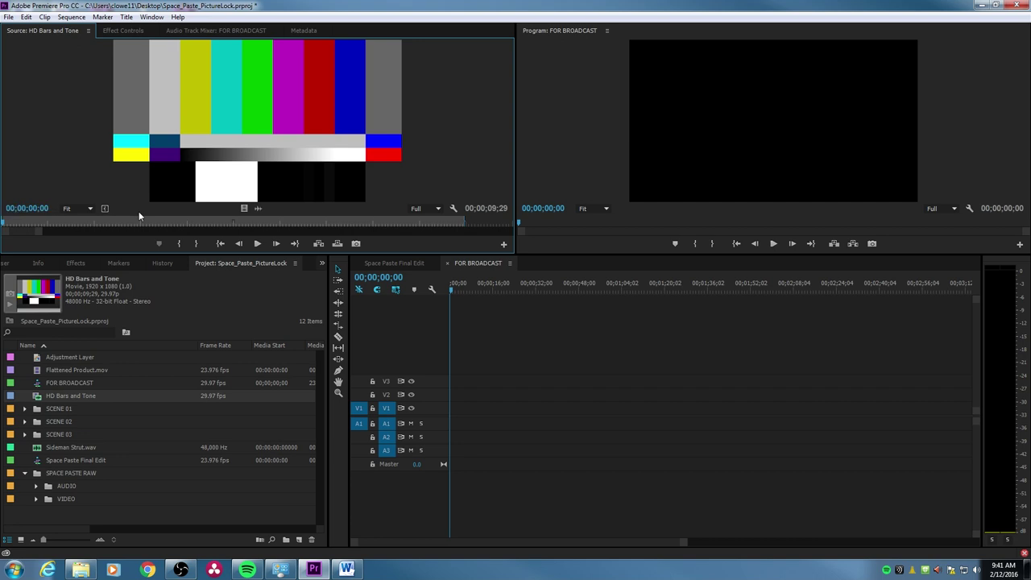
Mark the HD Bars and Tone out point at 00;00;10;00 and overwrite the clip onto the start of FOR BROADCAST.
text(10)
key(Return)
key(o)
key(.)
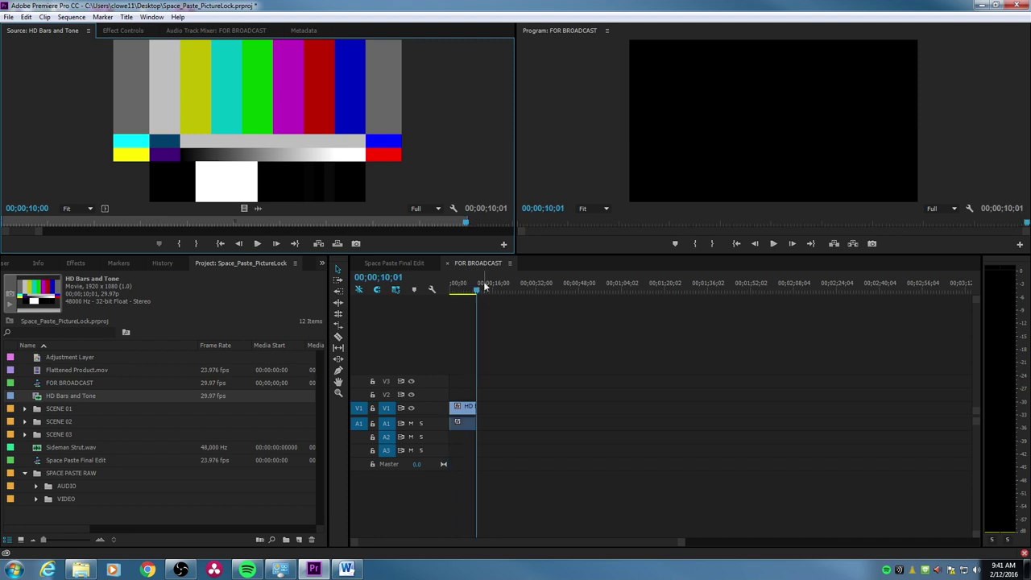
Play the FOR BROADCAST sequence from its beginning, with enlarged tracks, to check the tone level of the bars clip.
click(486, 286)
key(Home)
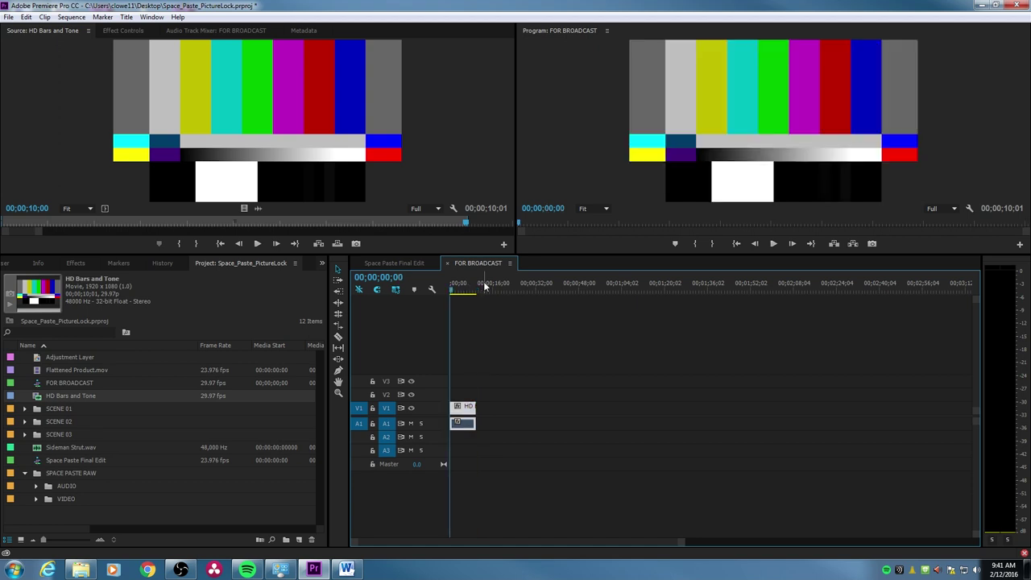
key(shift+equal)
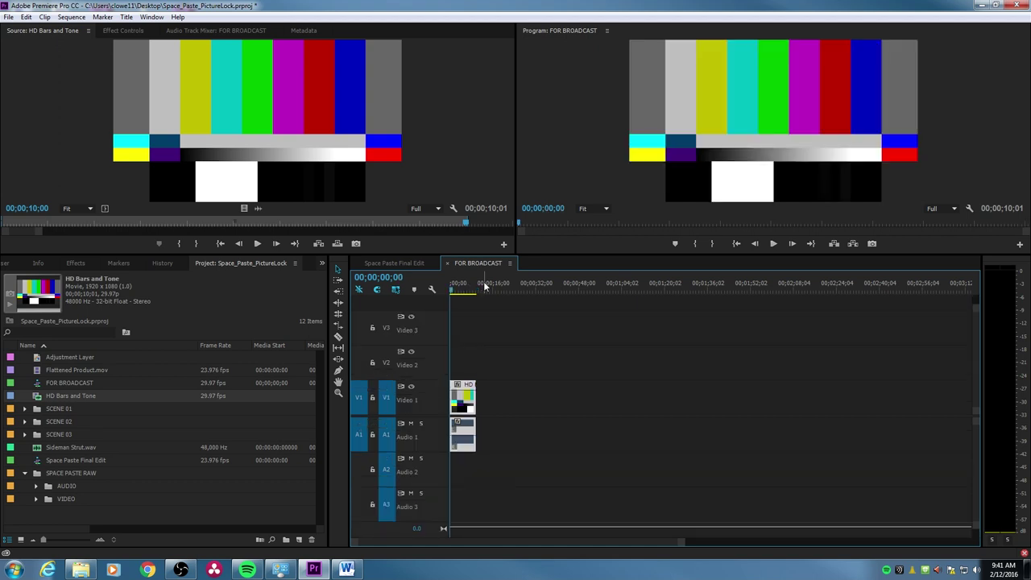
key(backslash)
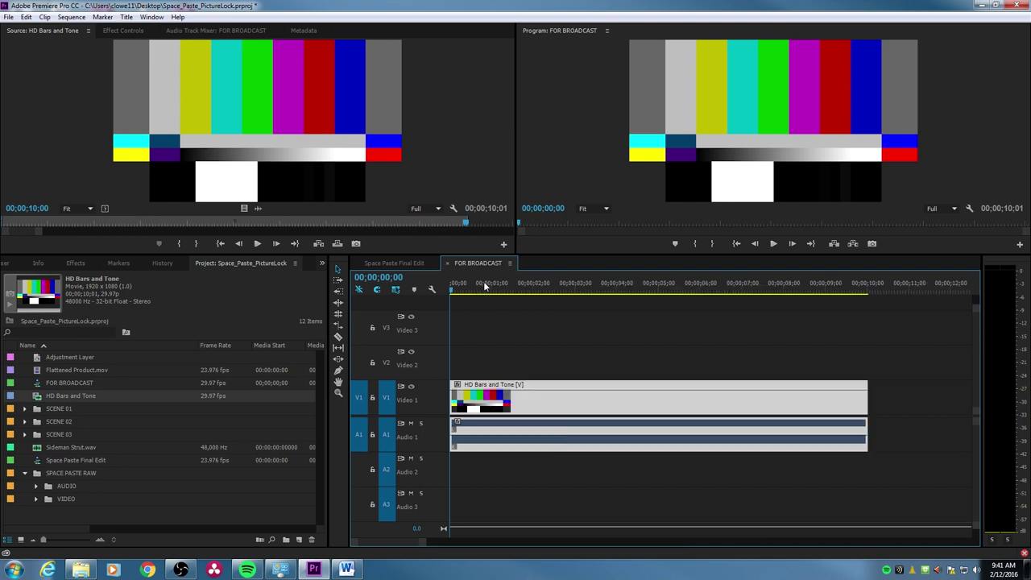
key(space)
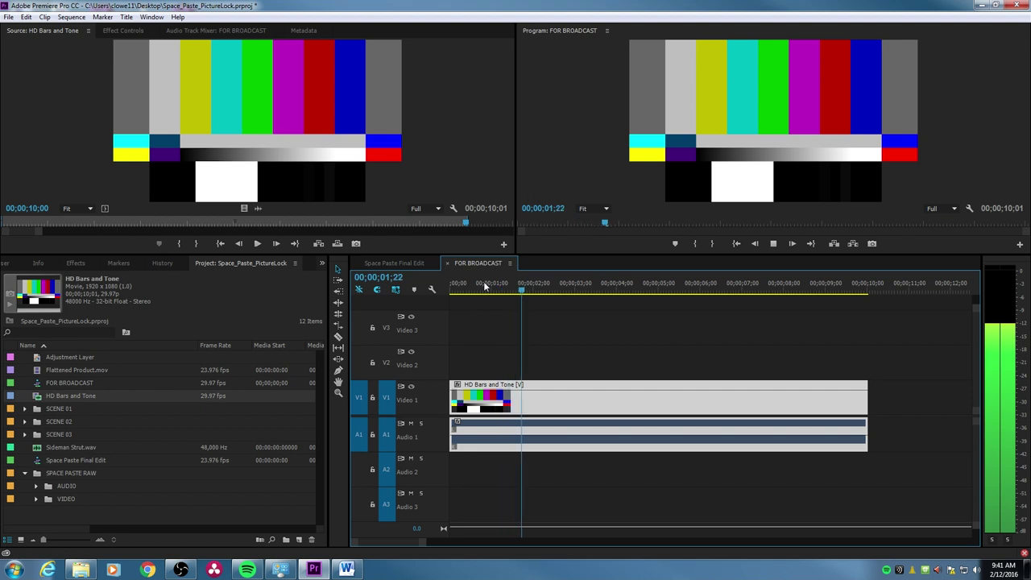
key(space)
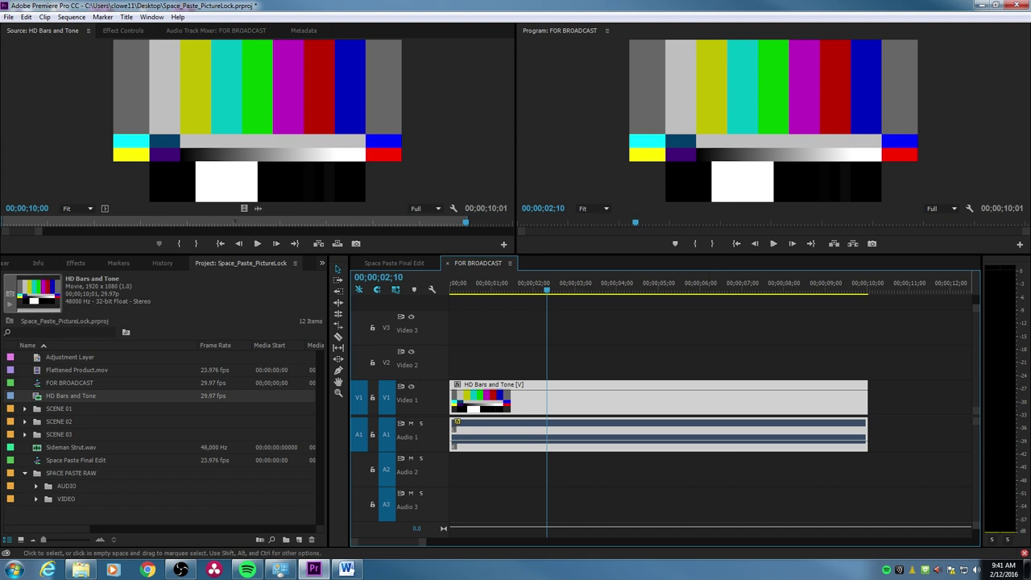
key(space)
key(space)
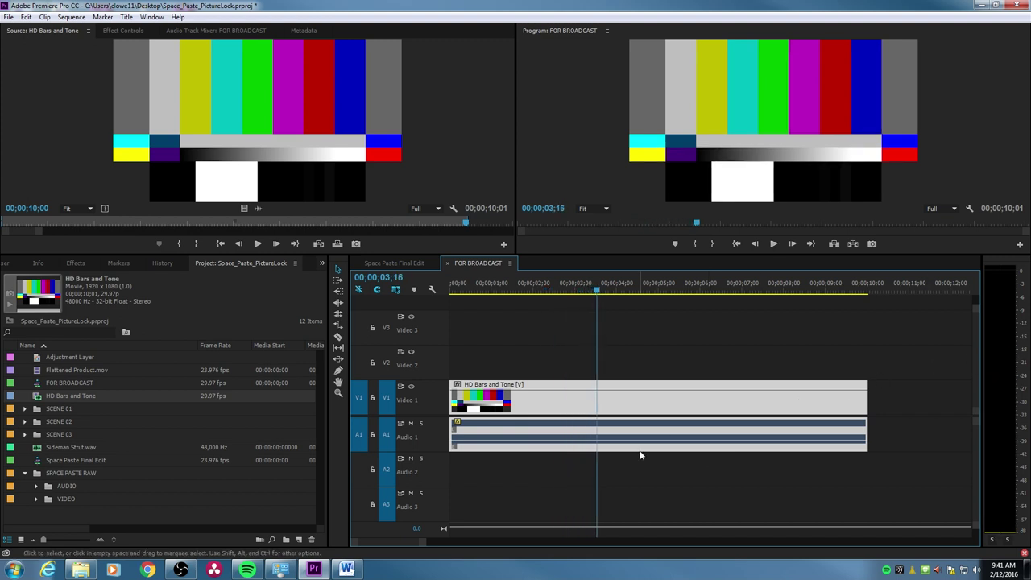
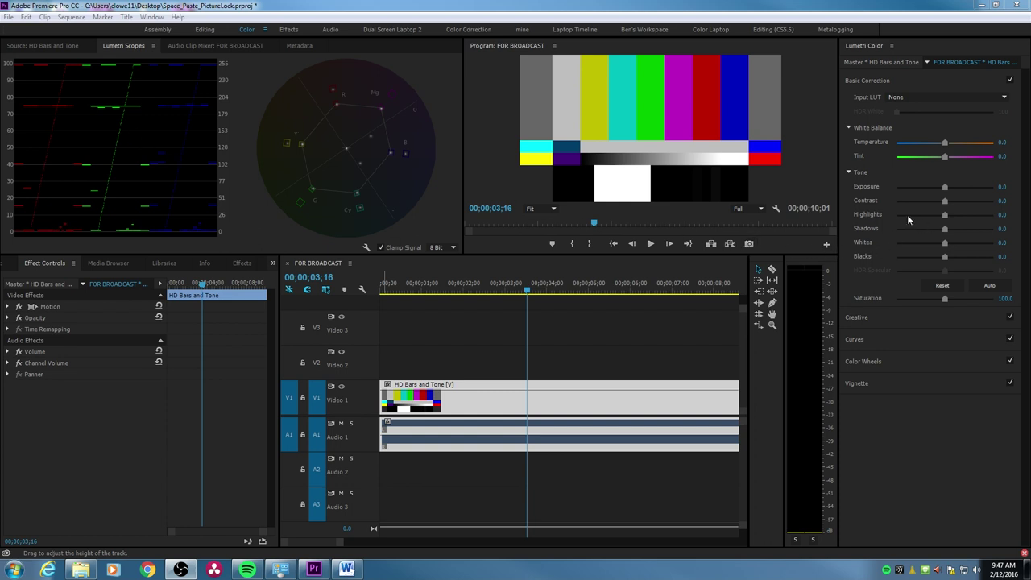
Test contrast and saturation changes on the bars clip against the Lumetri scopes, ending with contrast at 1.1 and saturation at 100.
drag(947, 201, 305, 246)
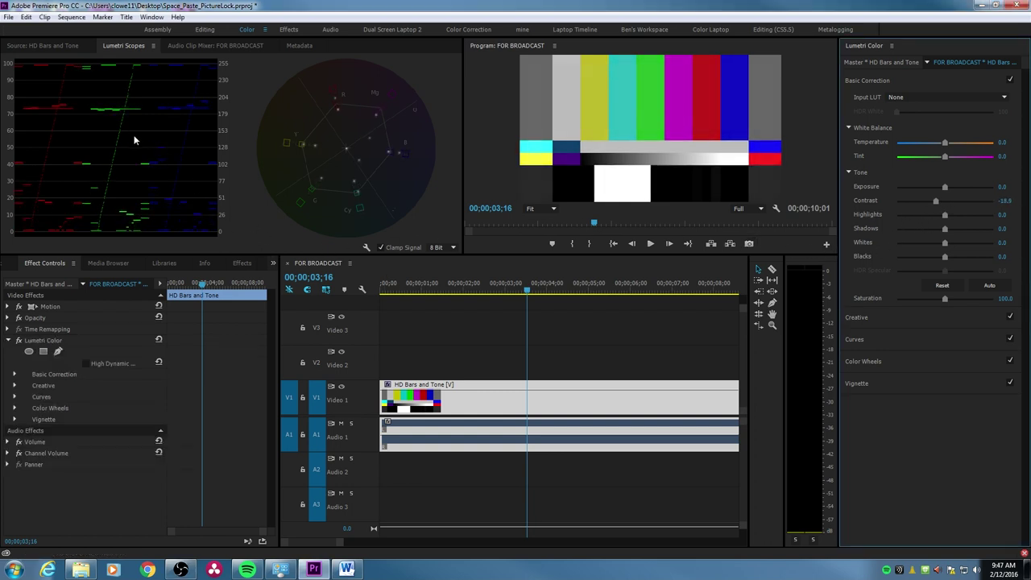
drag(935, 203, 950, 215)
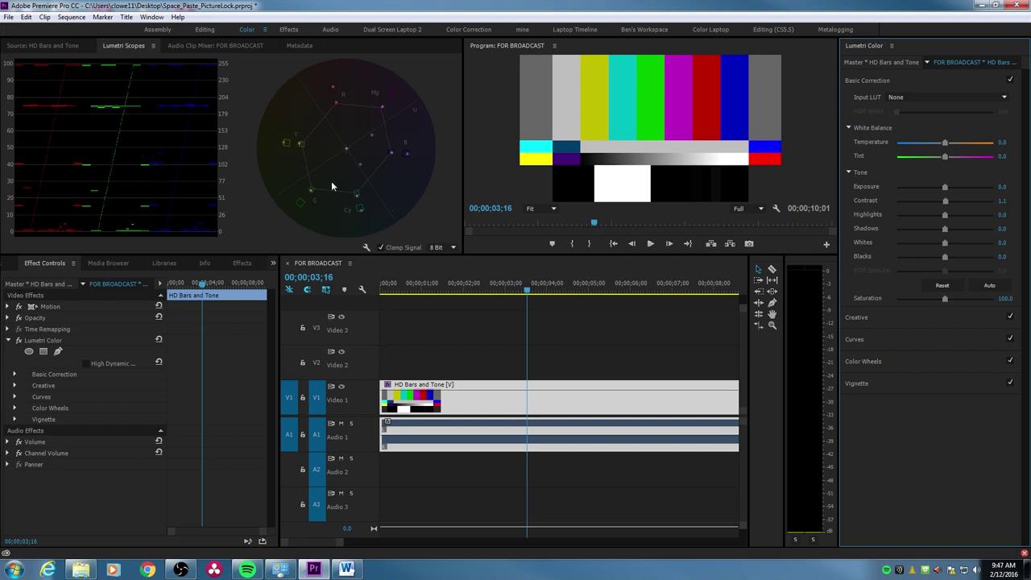
drag(940, 297, 928, 301)
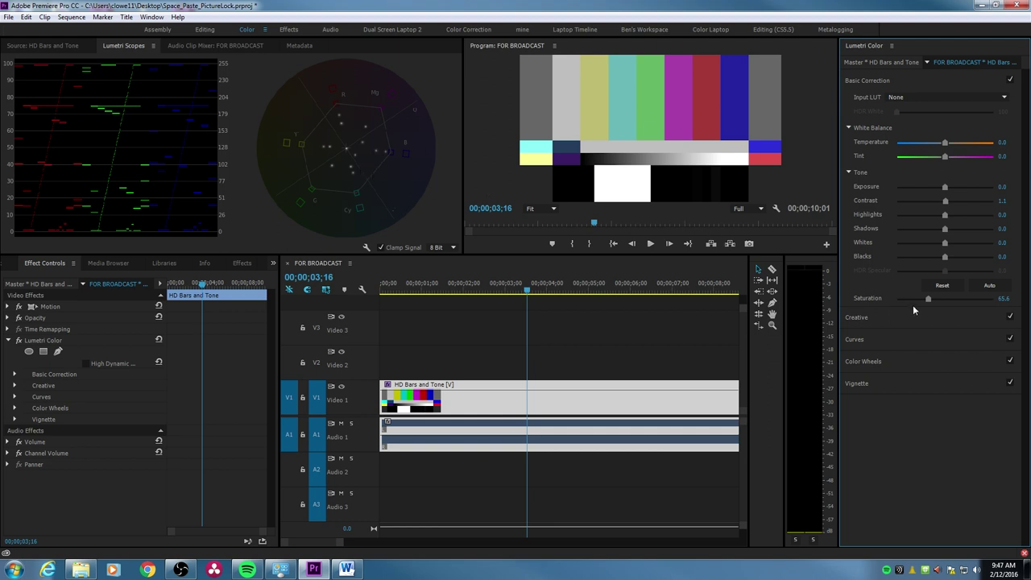
drag(928, 299, 945, 307)
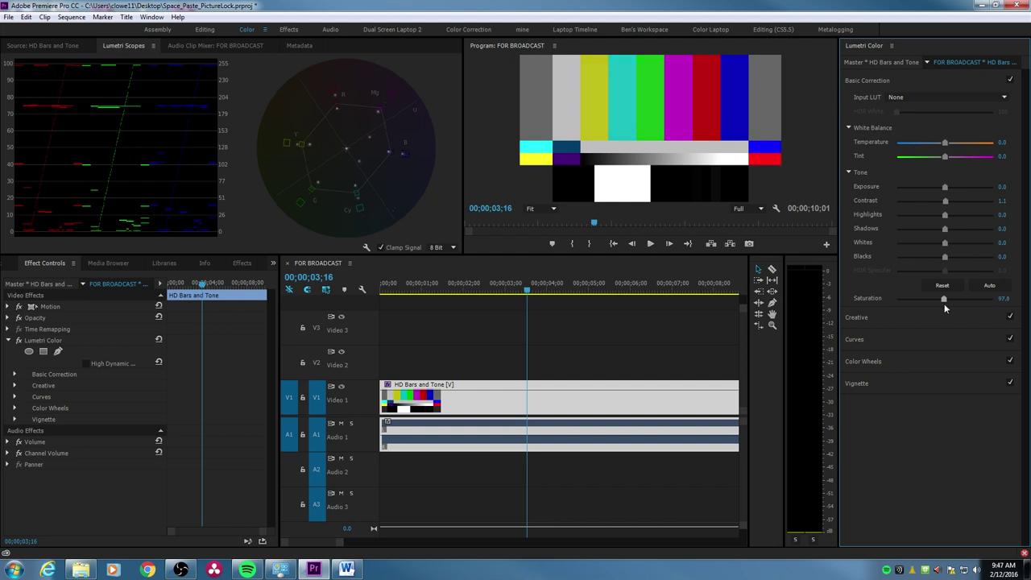
click(1004, 298)
text(100)
key(Return)
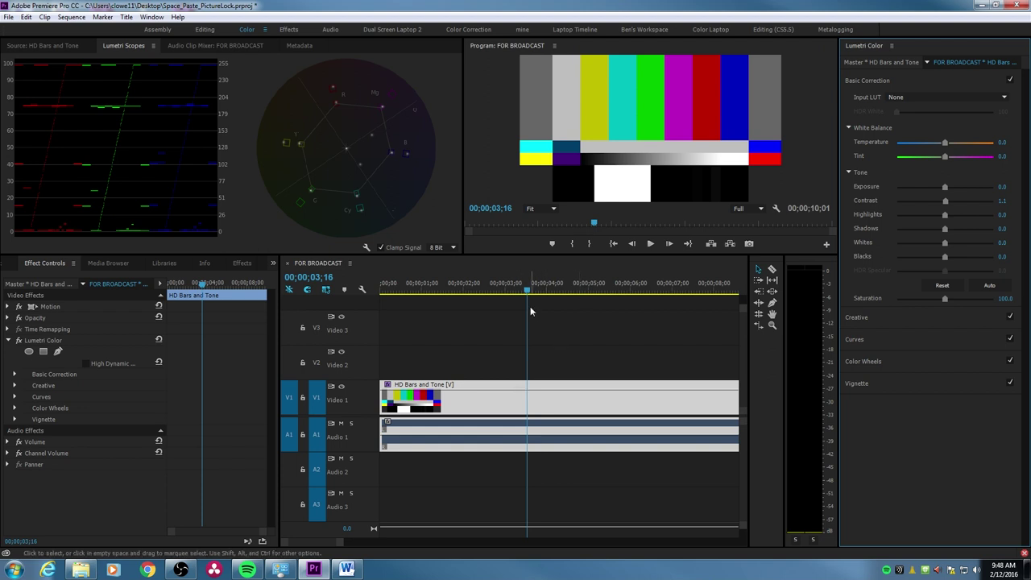
Switch to the Word instructions, highlight the line about the 10-second slate, and return to Premiere Pro.
key(minus)
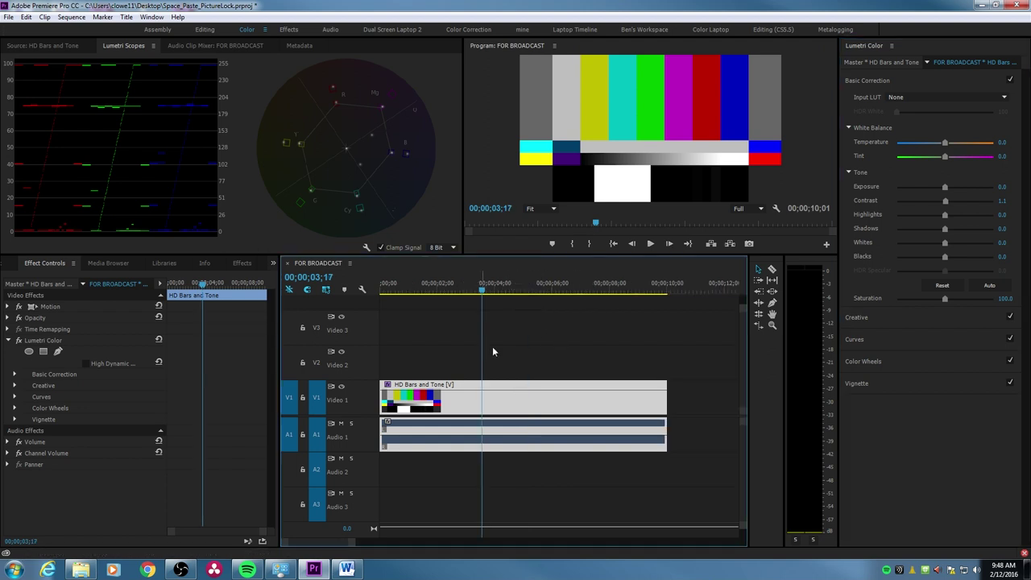
click(347, 569)
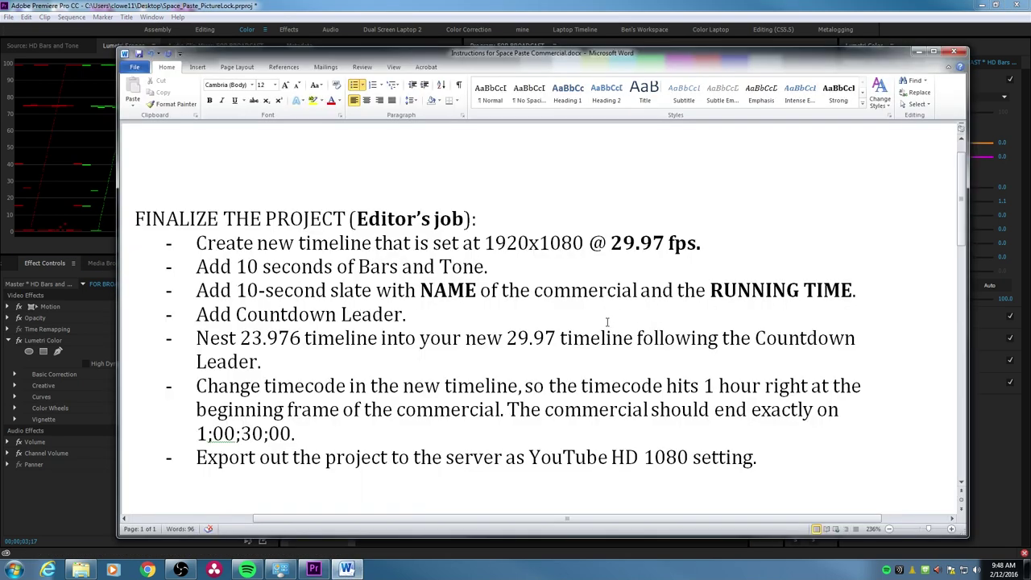
drag(908, 294, 213, 297)
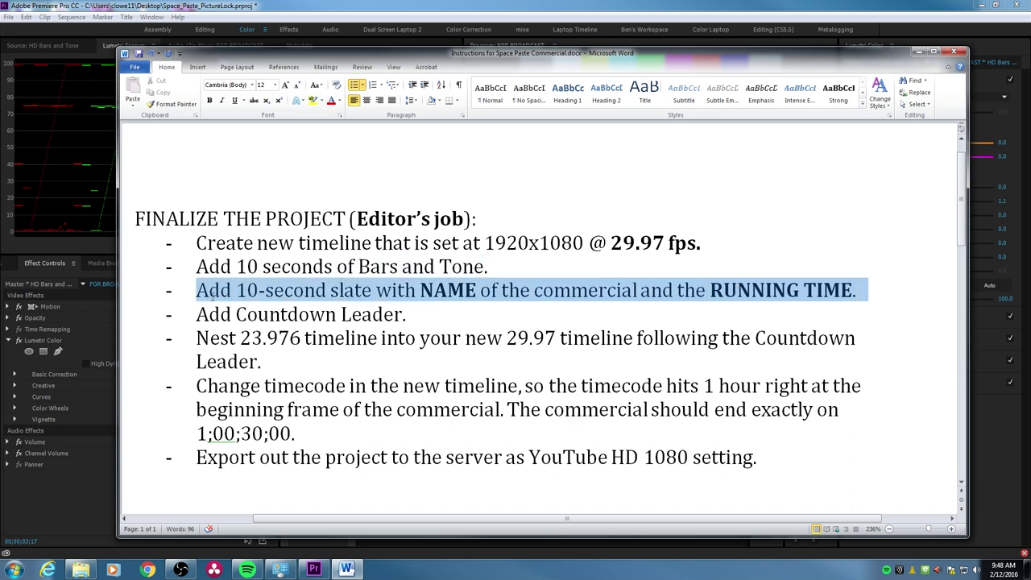
click(76, 519)
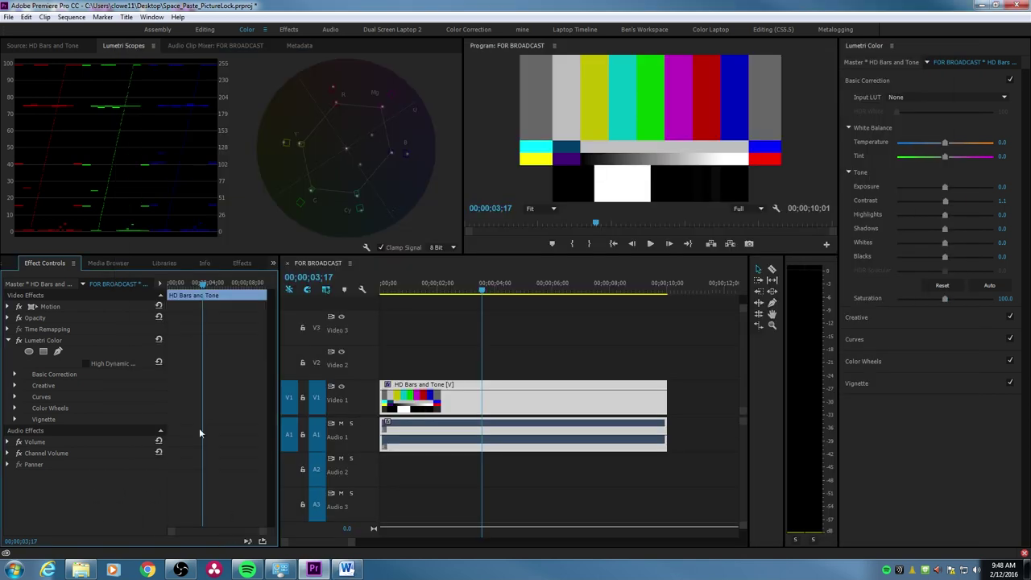
Park the FOR BROADCAST playhead at the end of the bars and create a new 1920x1080, 29.97 fps title named SLATE in the Editing workspace.
click(486, 298)
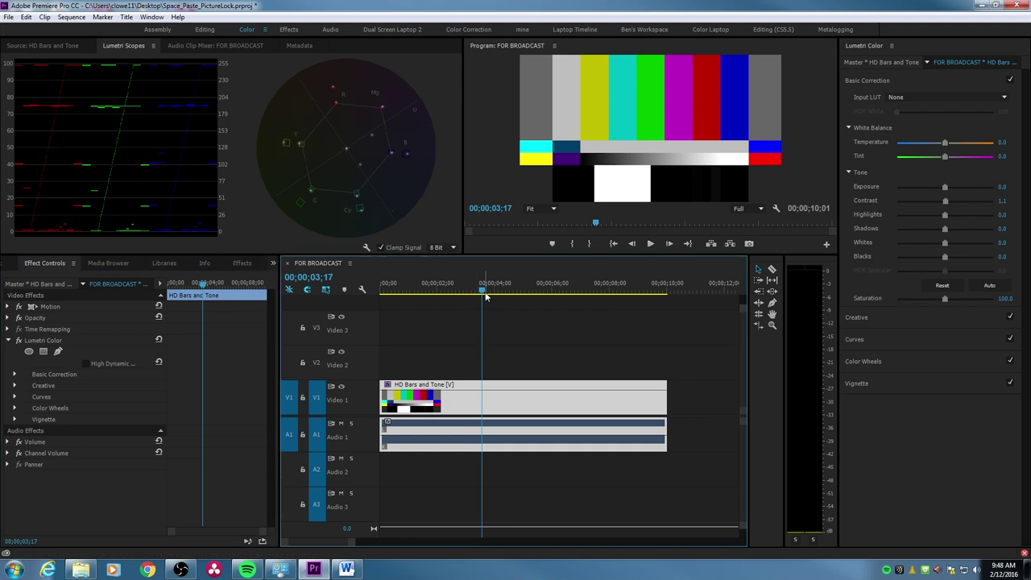
key(End)
click(204, 32)
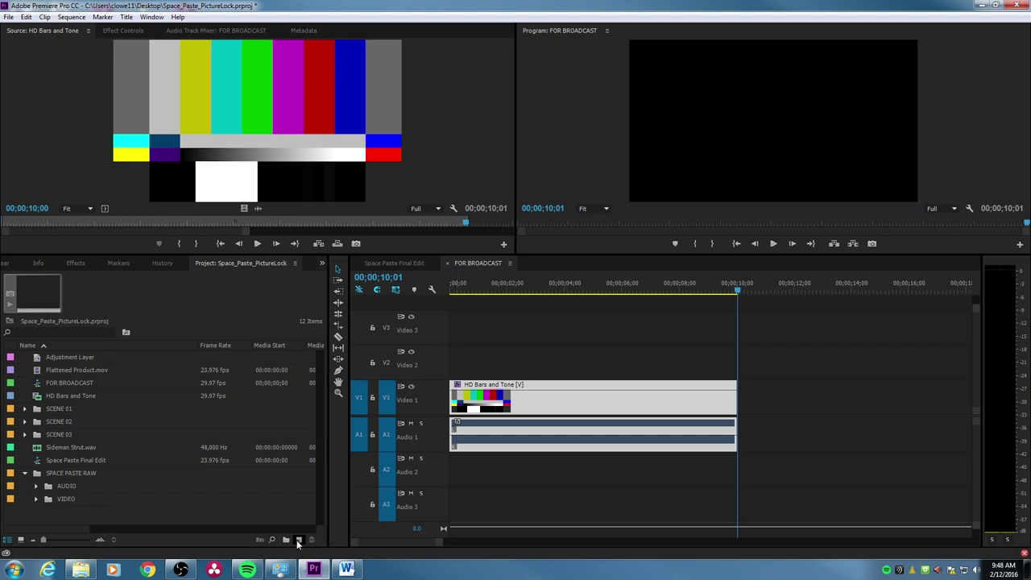
click(301, 543)
click(329, 448)
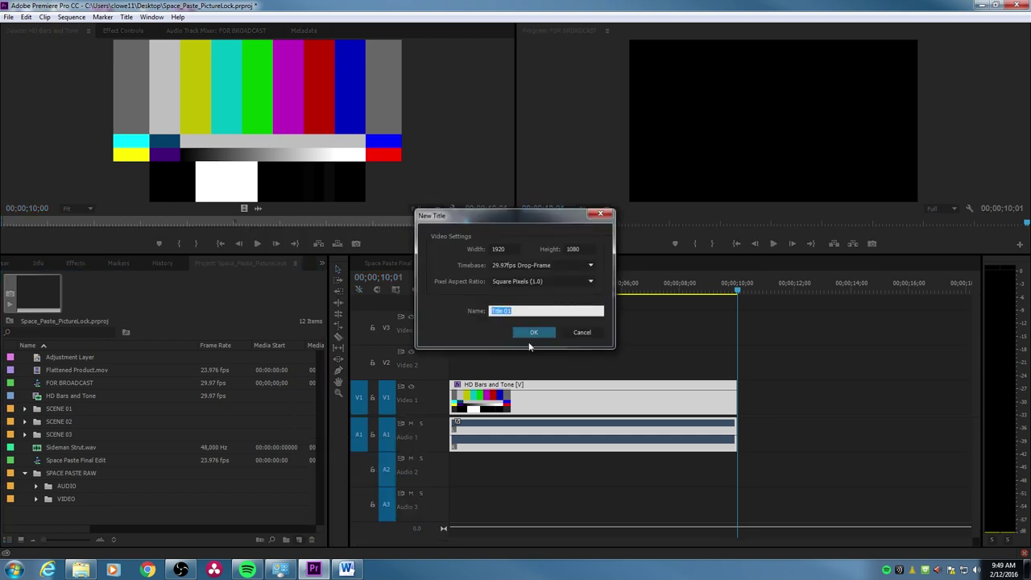
text(Intro)
key(Return)
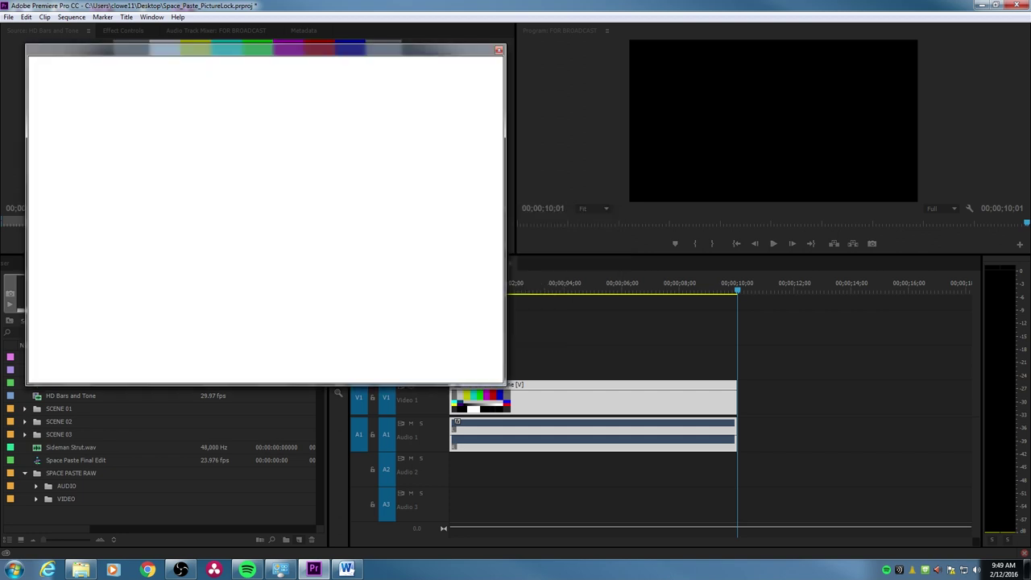
Enter the slate text on three lines: "Space Paste Pill Winter Spot", "30 seconds" and "Design Commericals".
click(338, 219)
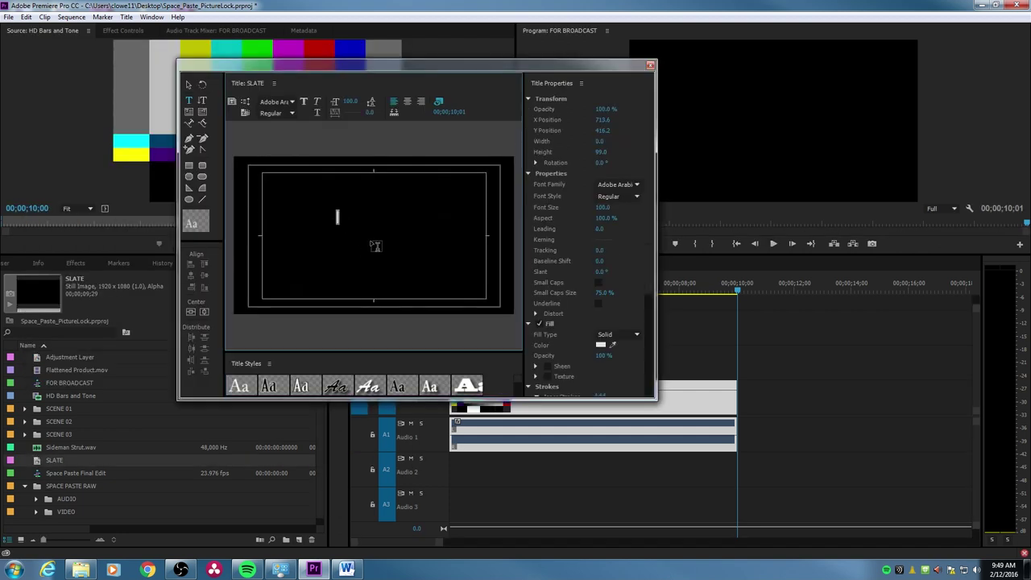
text(Space PAs)
key(BackSpace)
key(BackSpace)
text(aste Pill W)
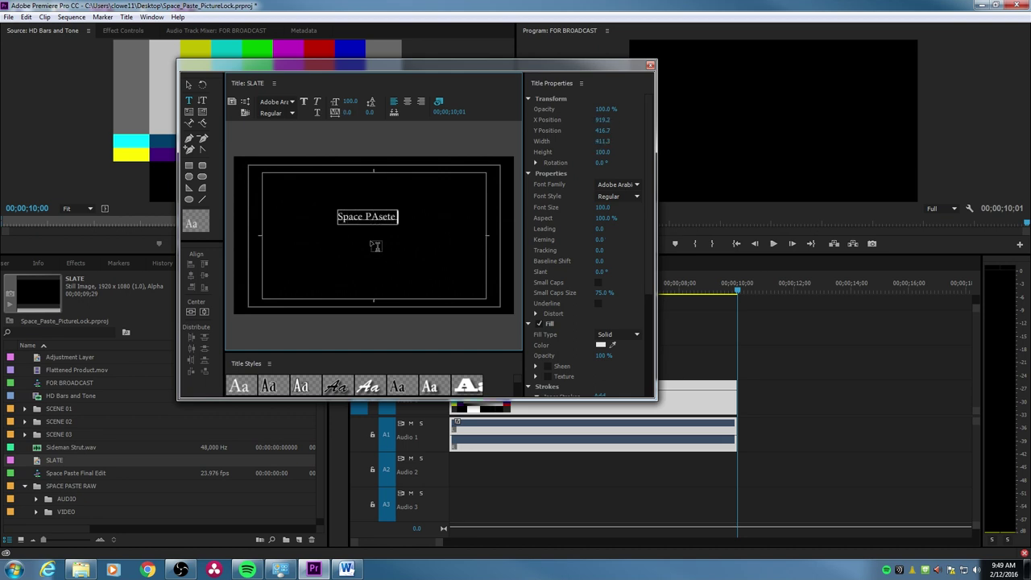
text(inte)
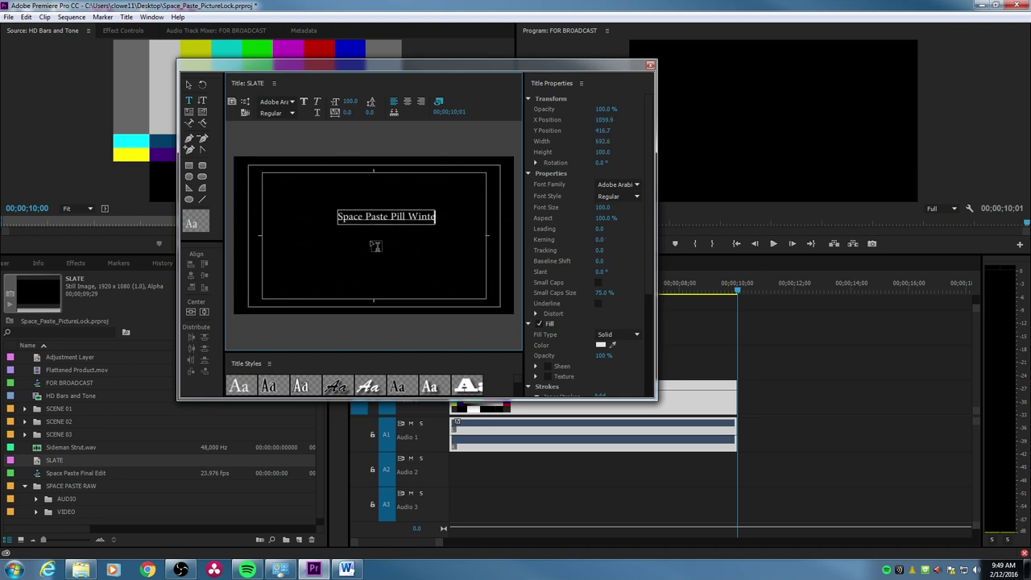
text(r Spot)
key(Return)
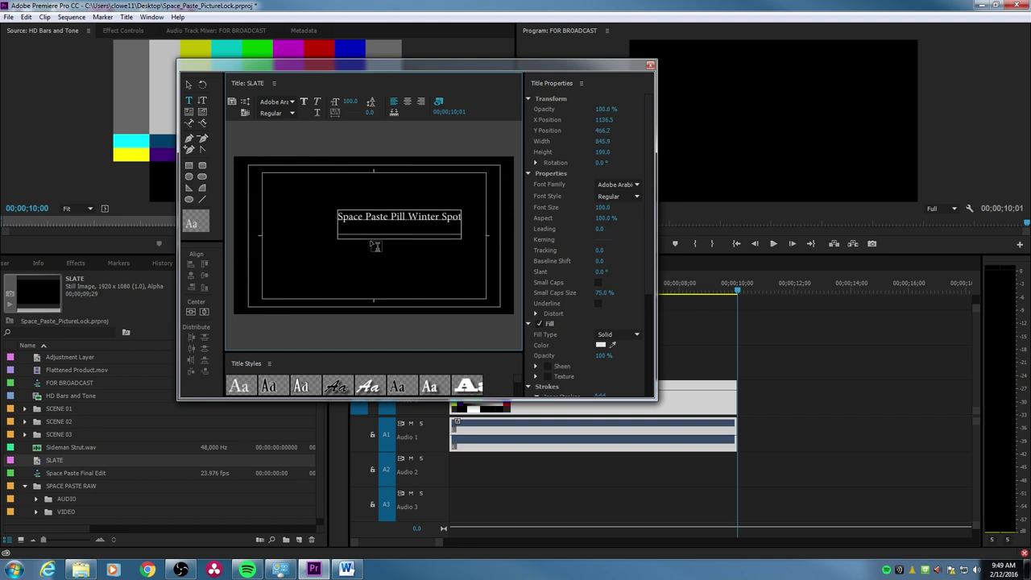
text(30 seconds)
key(Return)
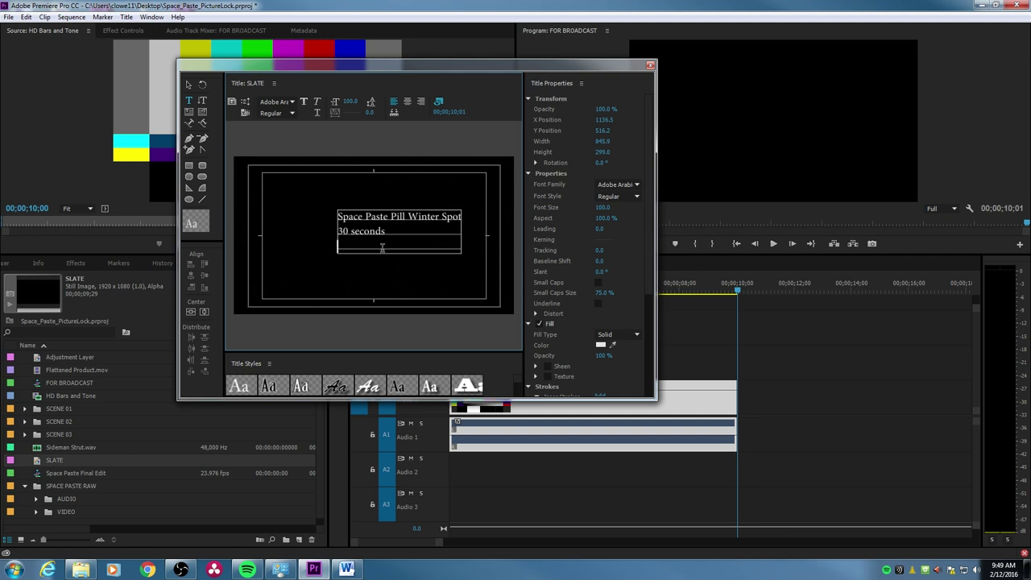
text(Design Commericals)
Centre-align the slate text, enlarge its font size to 160, and centre the block horizontally and vertically in the frame.
click(190, 312)
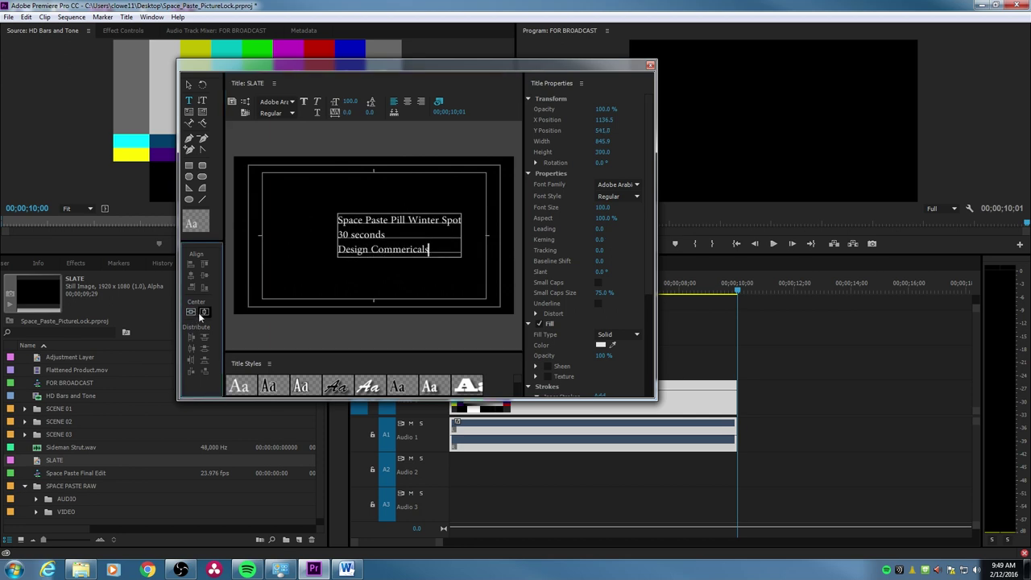
click(204, 312)
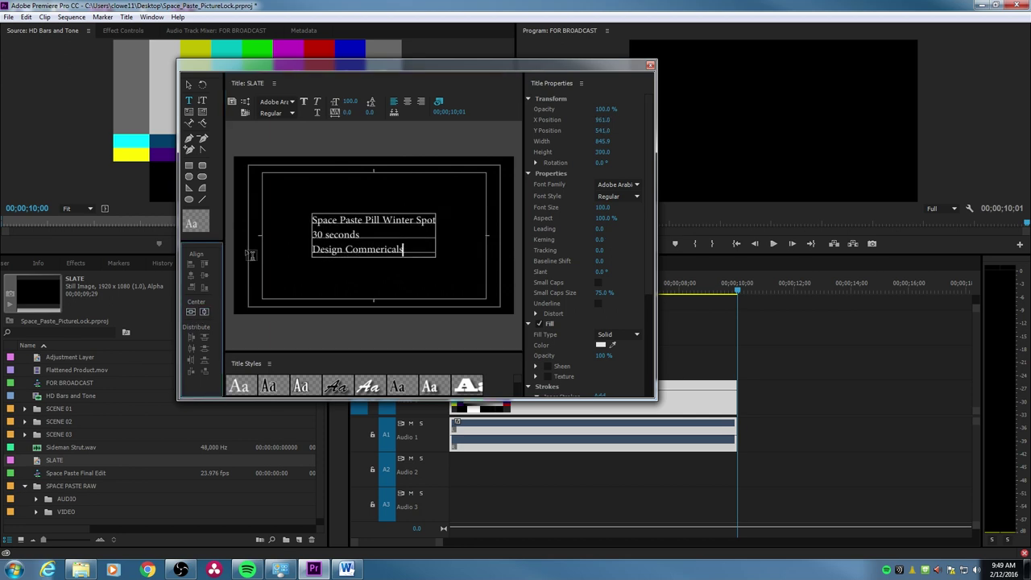
click(407, 102)
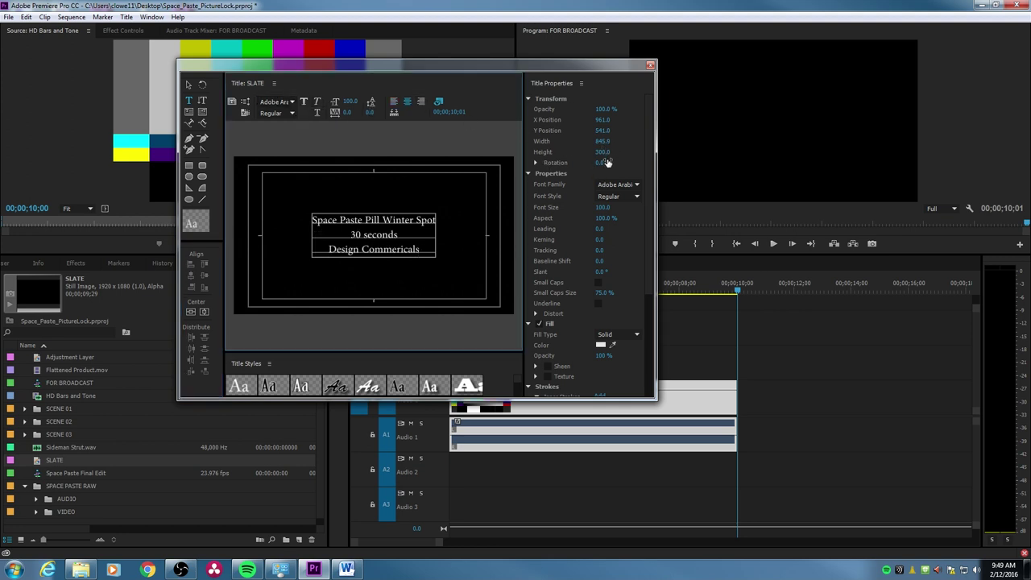
drag(602, 207, 651, 207)
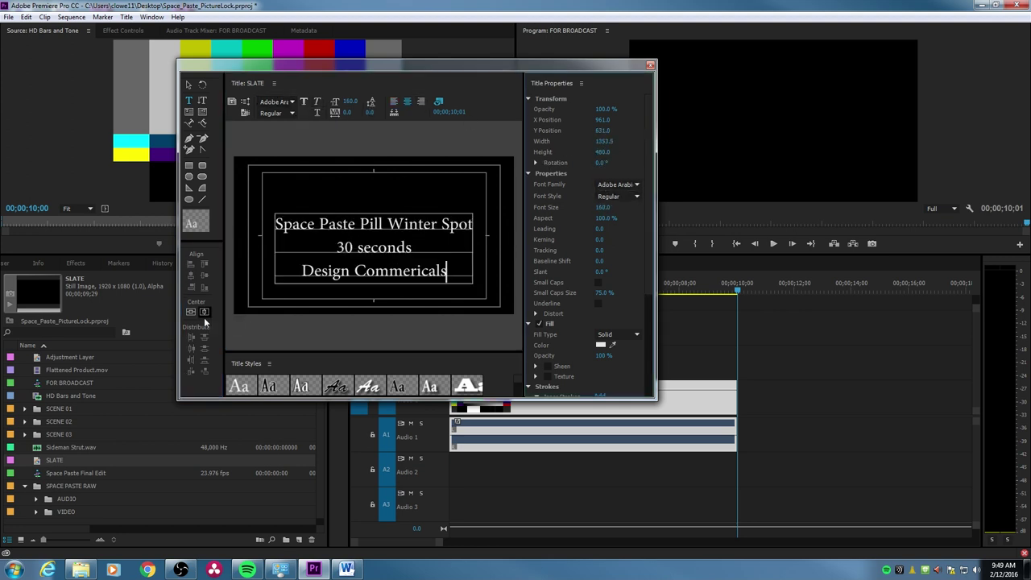
click(204, 312)
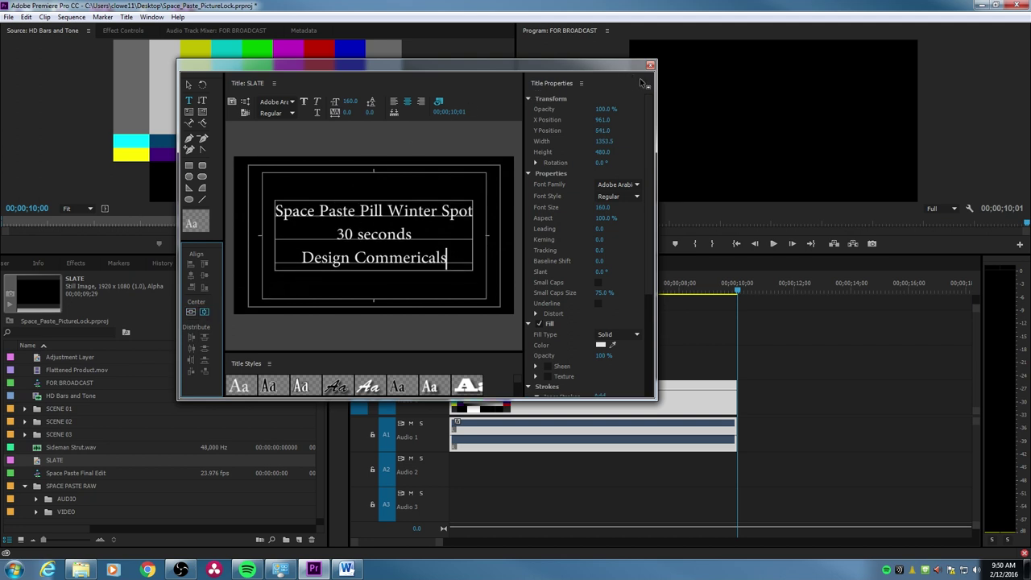
Set the title's background timecode to 00;00;10;15, add "2/12/16" as a fourth, vertically centred text line, and close the title.
drag(449, 111, 463, 112)
key(Return)
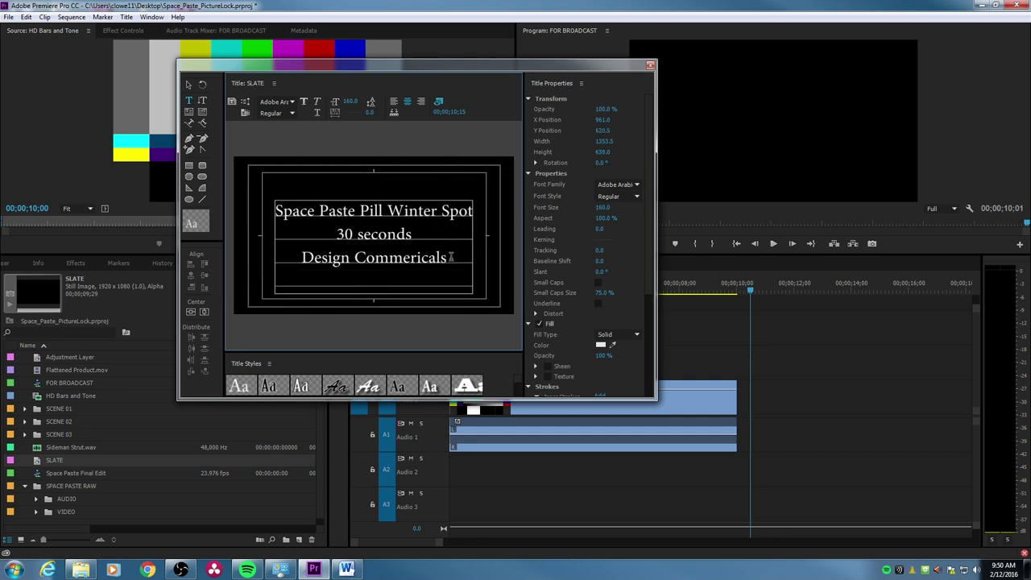
text(2/12/16)
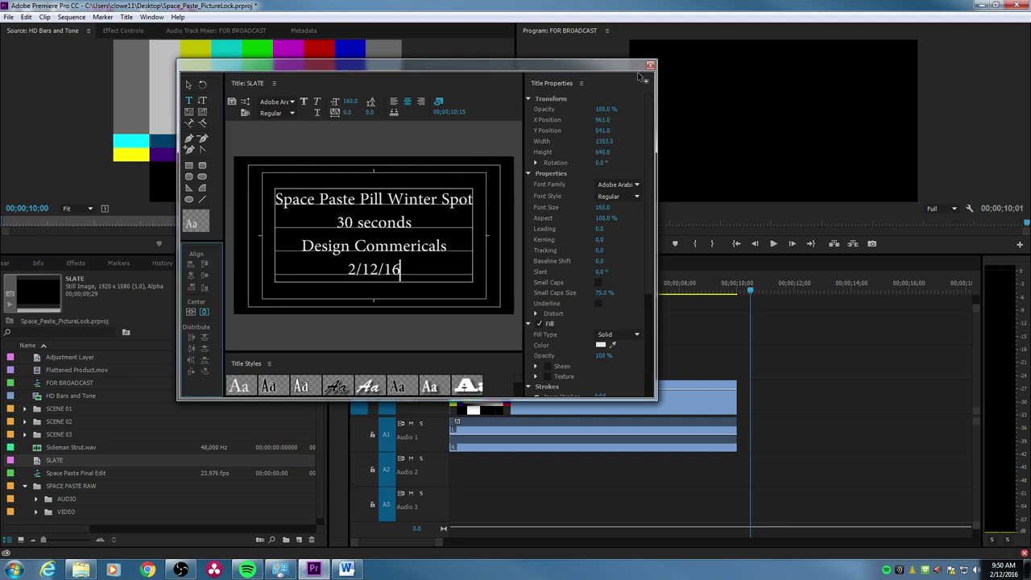
click(650, 66)
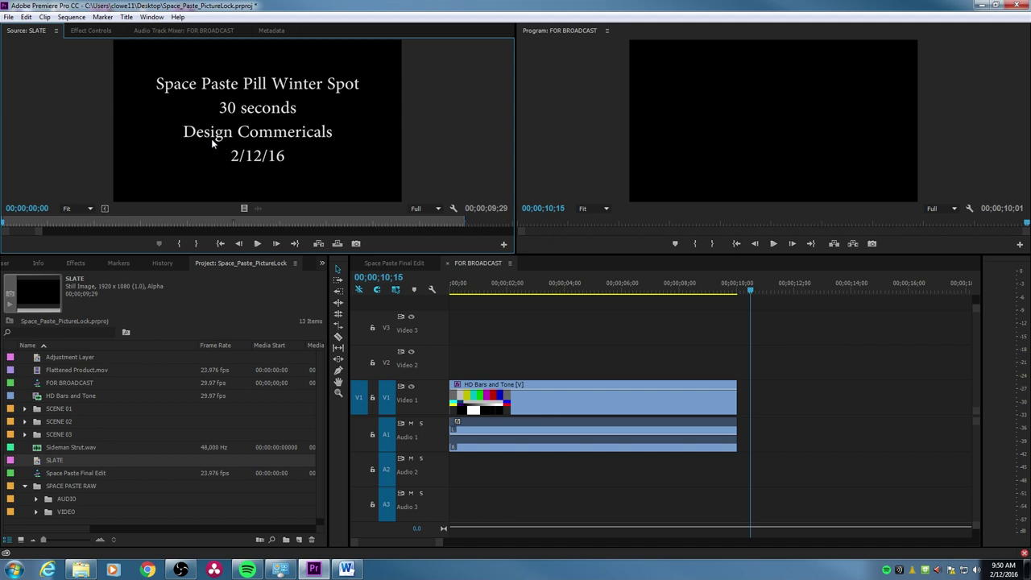
Mark the SLATE out point at 00;00;10;00 and overwrite the slate onto FOR BROADCAST directly after the bars and tone.
text(10)
key(Return)
key(o)
key(Up)
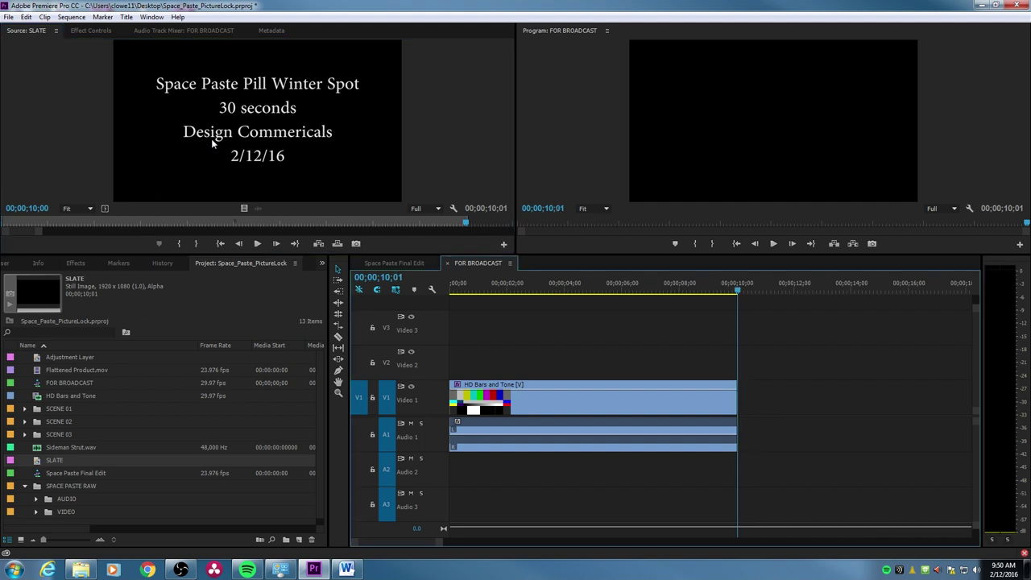
key(period)
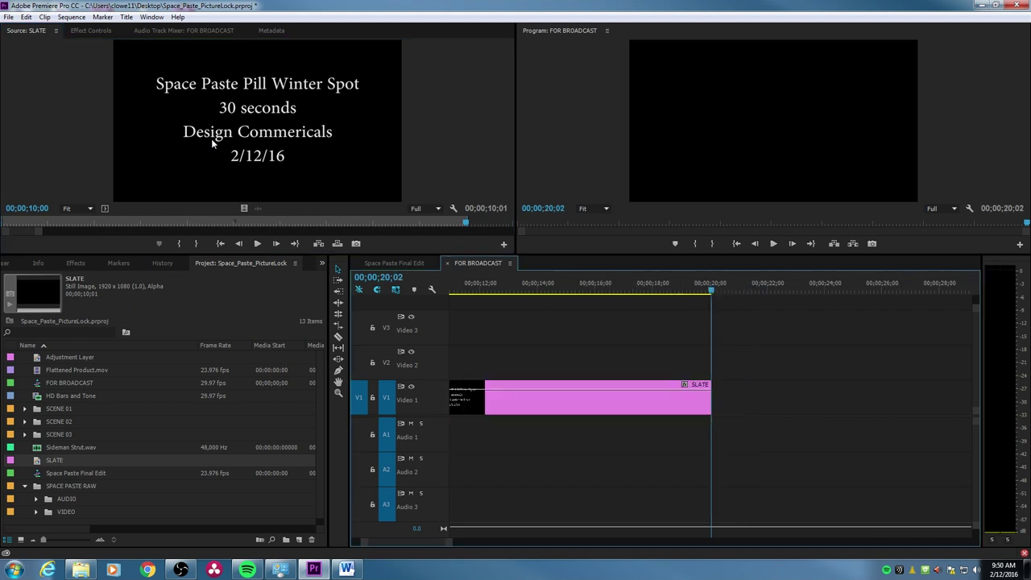
Review the bars and slate on the FOR BROADCAST timeline and check the "Add Countdown Leader" item in the Word instructions.
click(587, 290)
key(backslash)
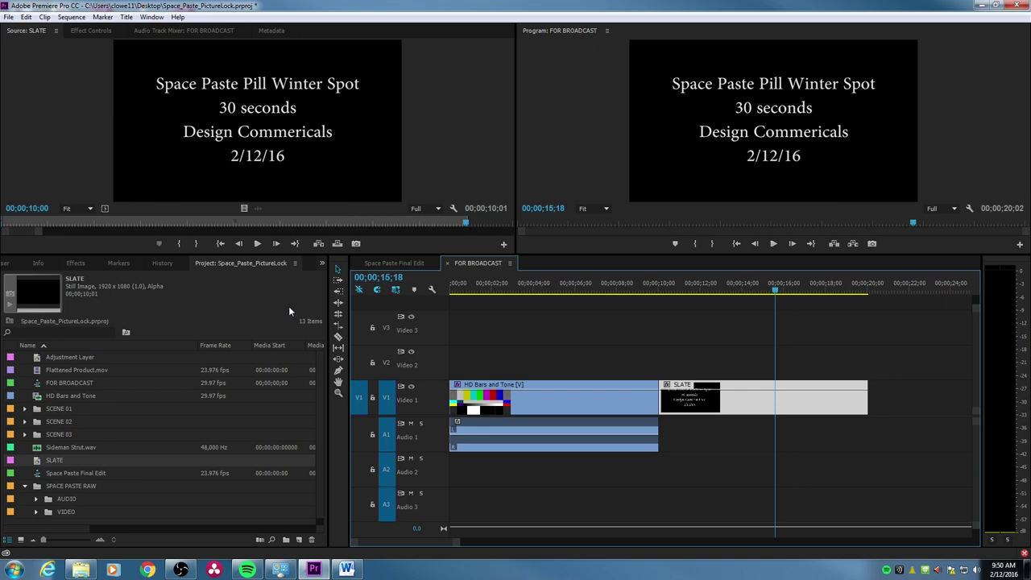
click(347, 570)
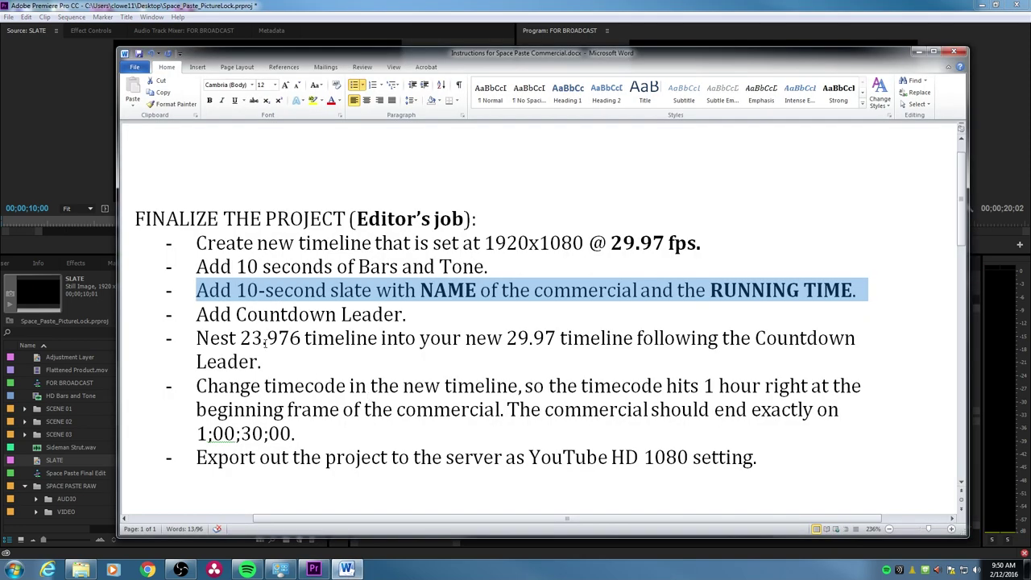
drag(225, 315, 407, 316)
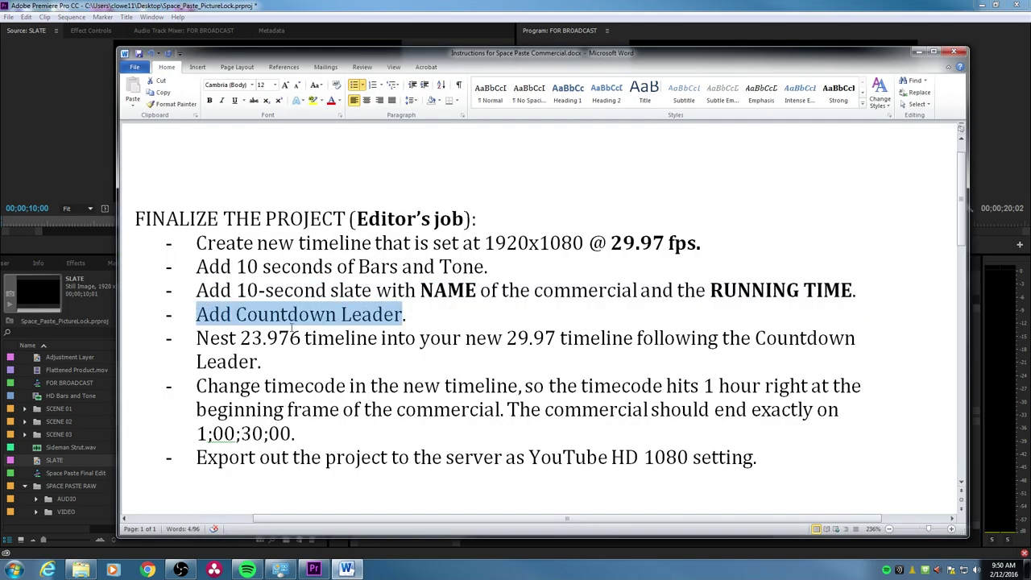
click(94, 277)
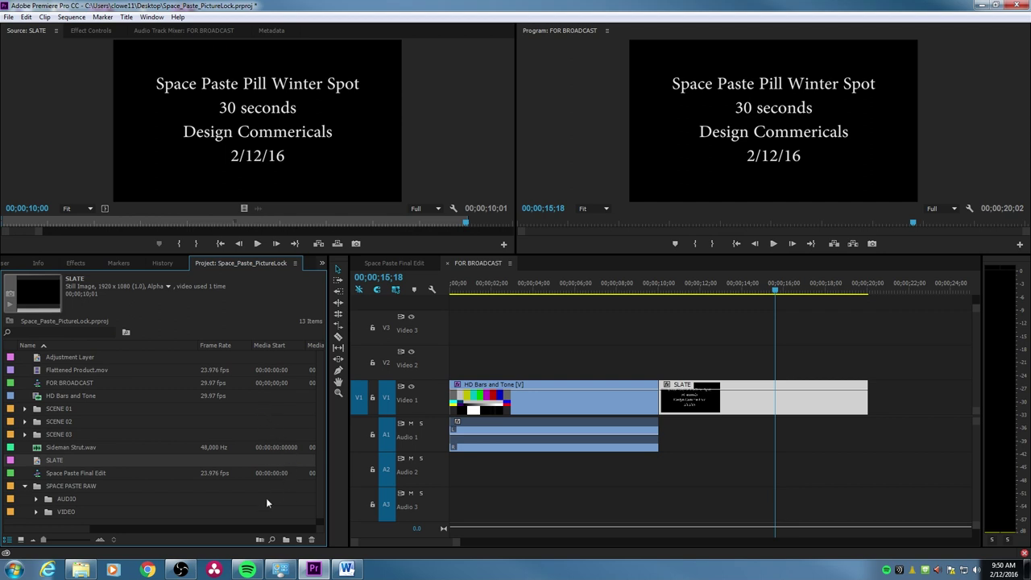
Create a Universal Counting Leader at 1920x1080, 29.97fps Drop-Frame, square pixels and 48000 Hz audio.
click(299, 539)
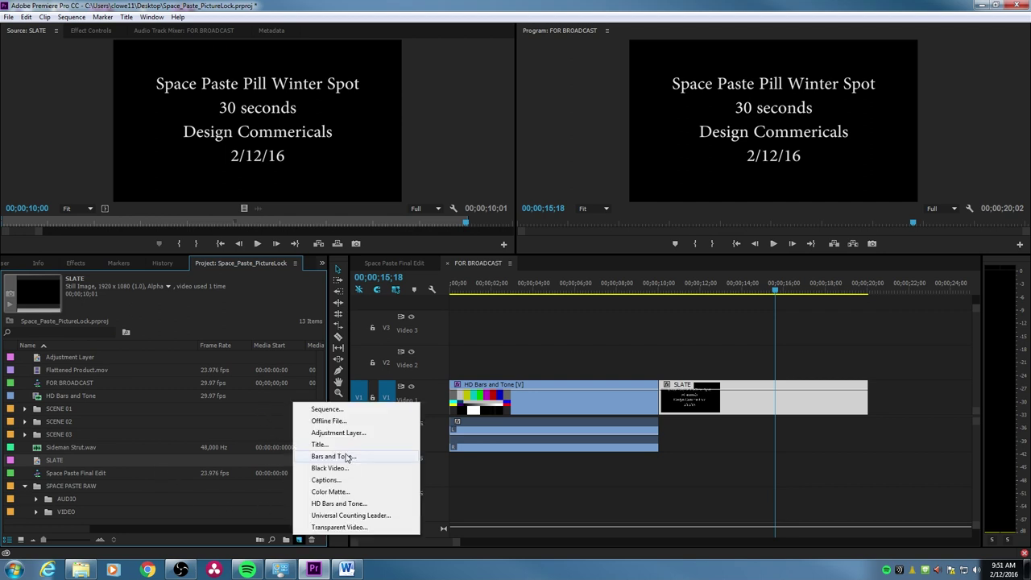
click(350, 515)
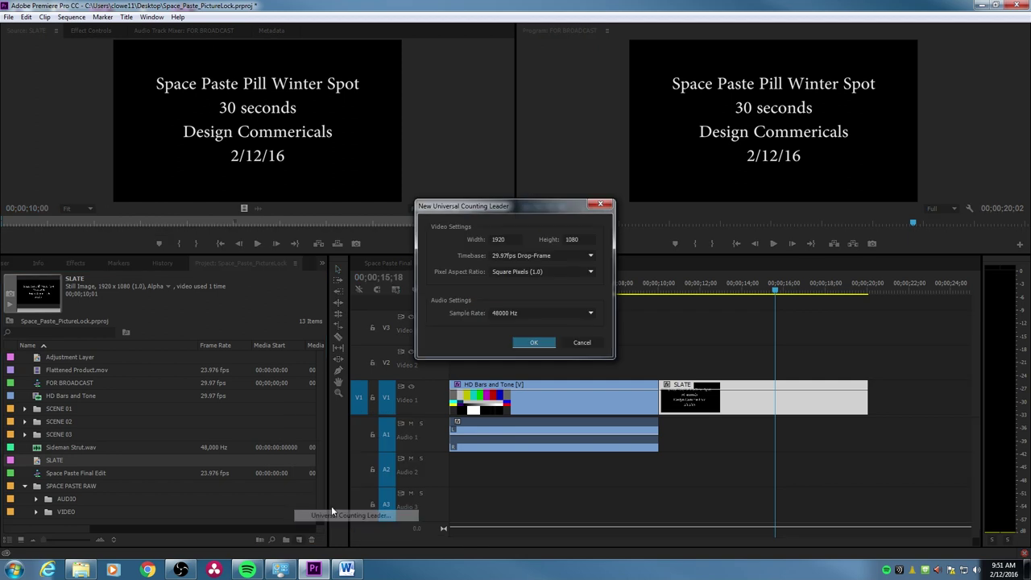
click(536, 345)
click(575, 391)
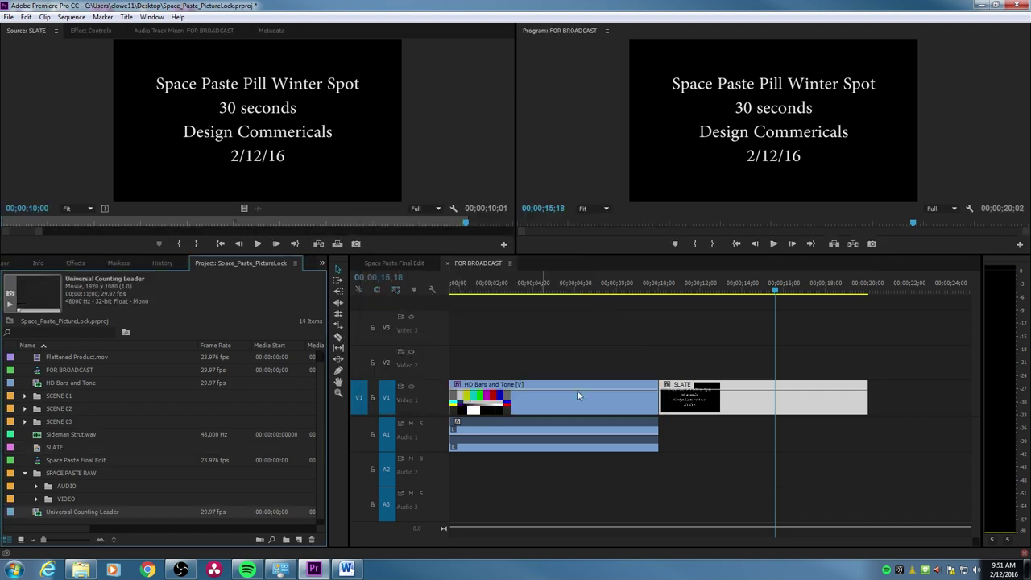
Load the Universal Counting Leader as the source with A1 patched and overwrite it onto FOR BROADCAST directly after the slate.
drag(38, 512, 91, 515)
click(359, 457)
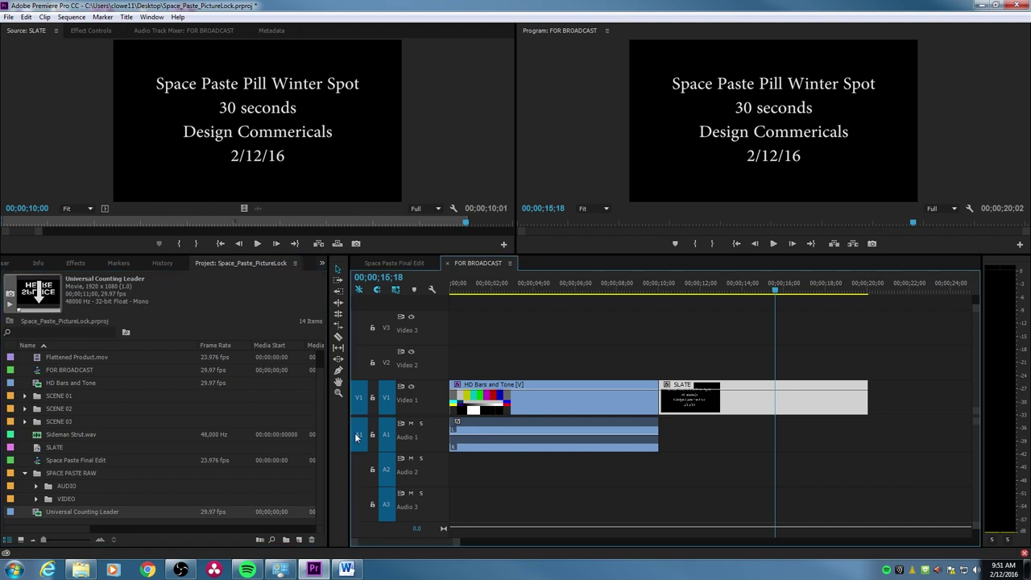
drag(45, 513, 299, 189)
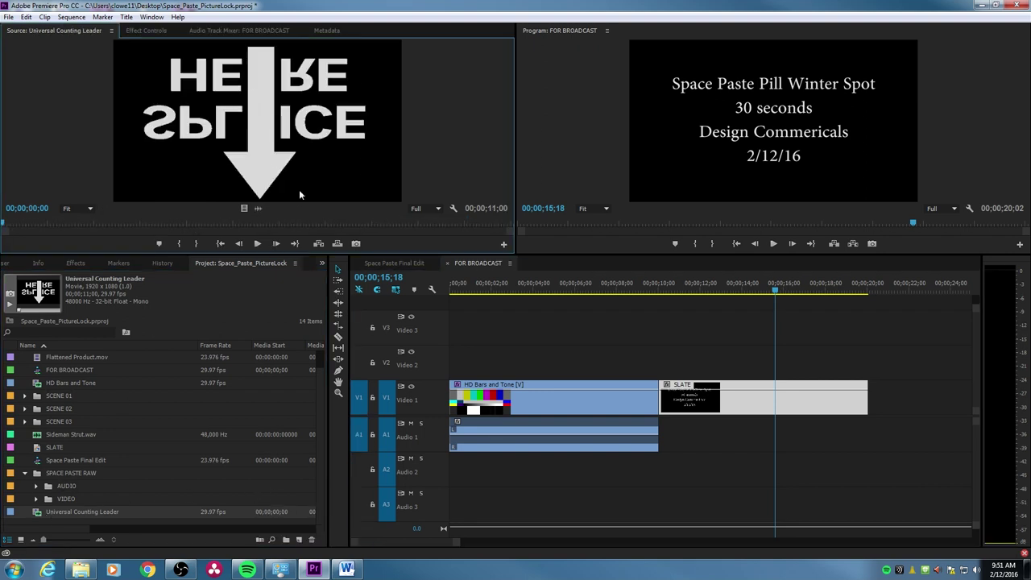
key(period)
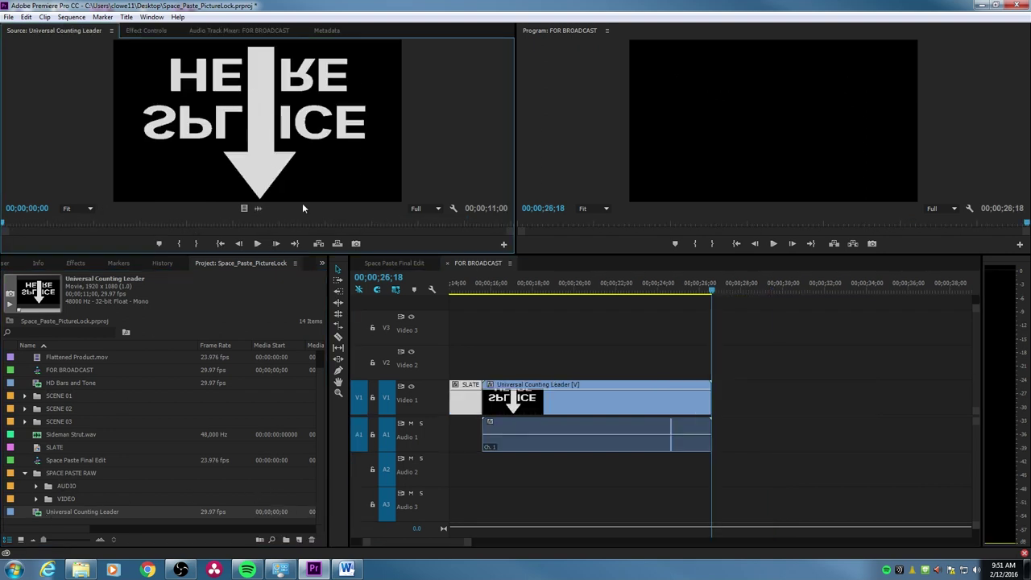
key(ctrl+z)
key(End)
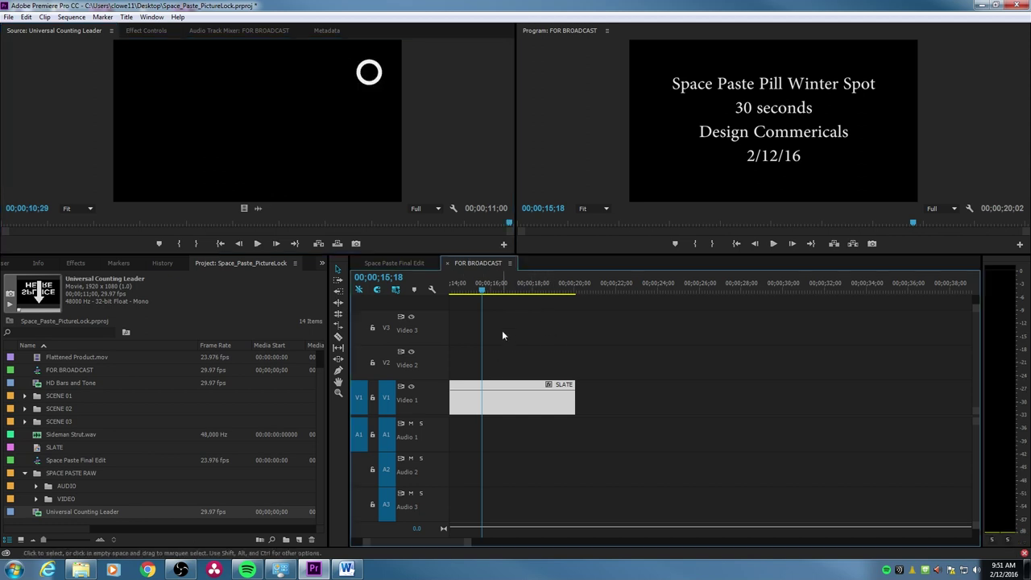
key(Down)
key(period)
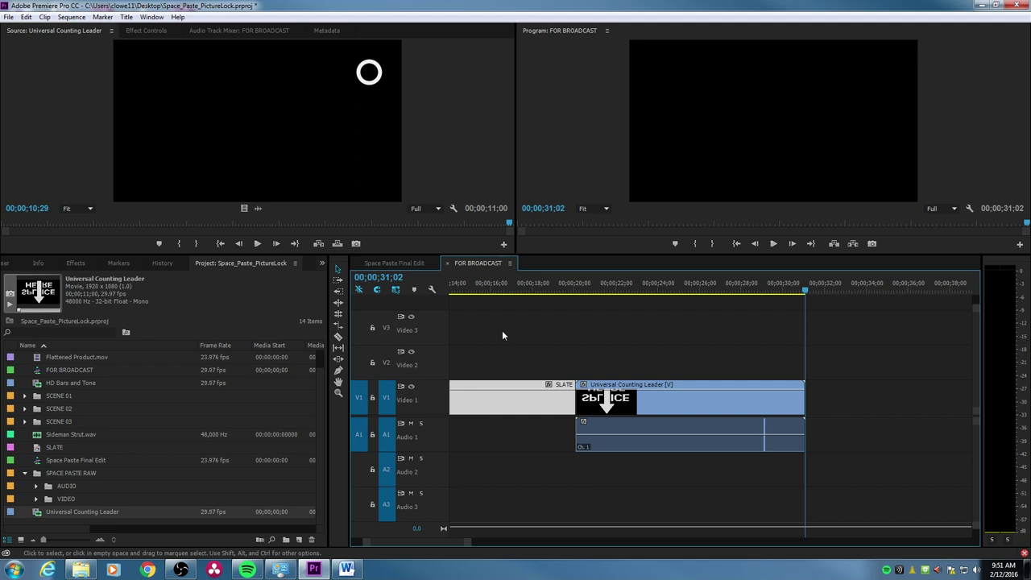
Scrub to the count of 3 in the countdown leader and play on past the audio beep into the black.
drag(625, 294, 747, 300)
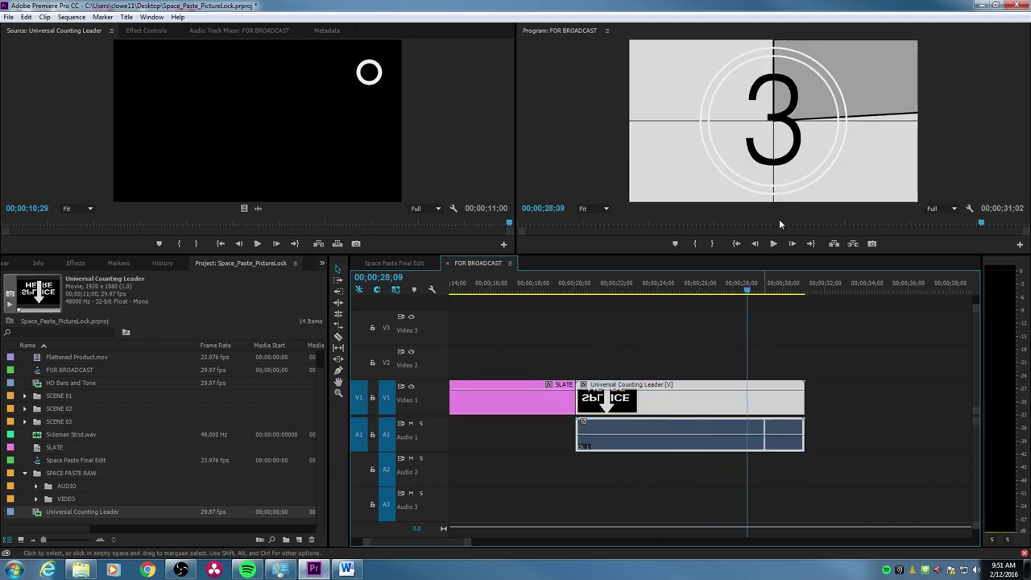
key(Right)
key(Right)
key(Right)
key(Right)
key(Right)
key(Right)
key(Right)
key(Right)
key(Right)
key(Right)
key(Right)
key(equal)
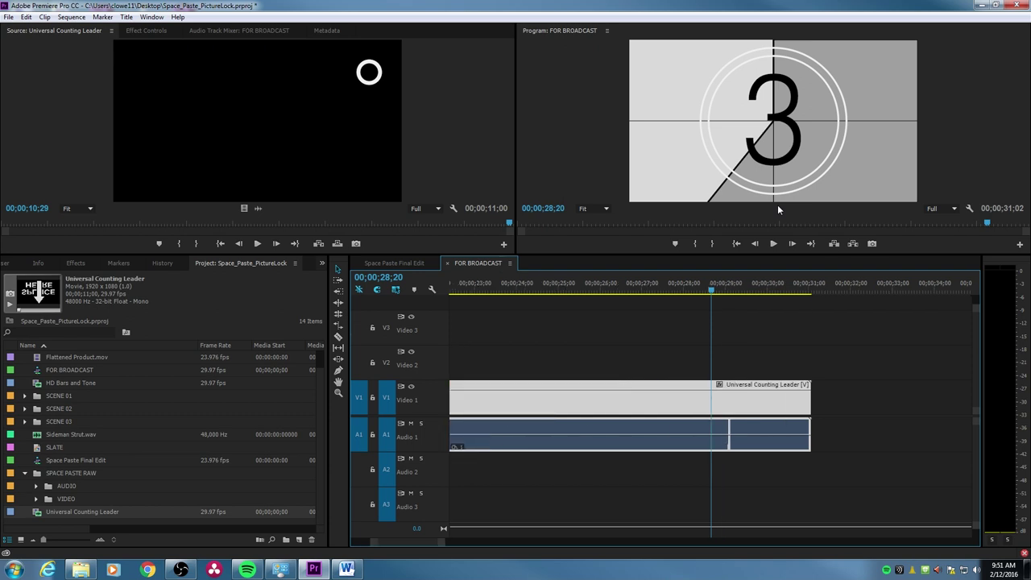
key(space)
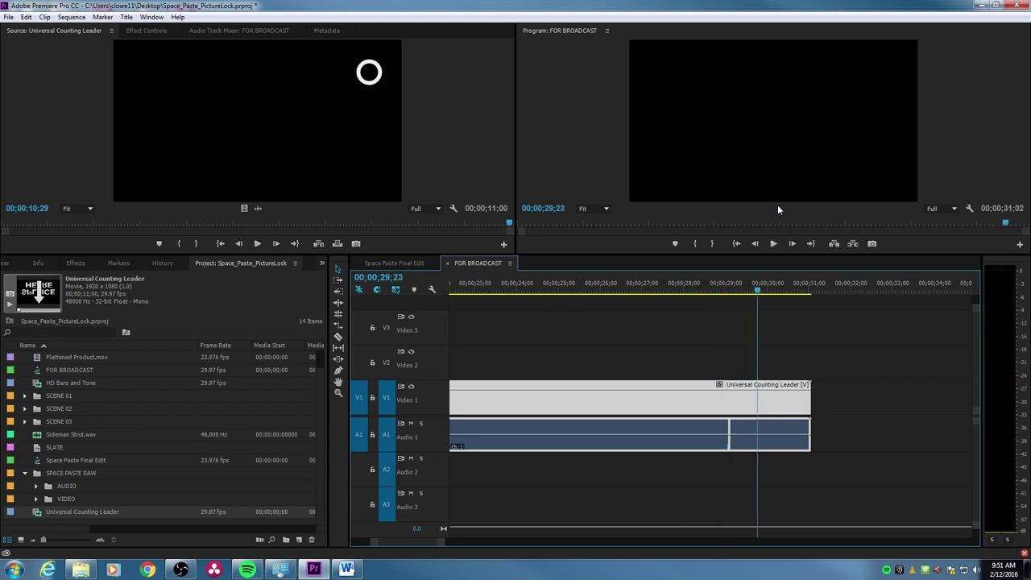
Step back frame by frame through the black to just after the leader's audio beep.
key(Left)
key(Left)
key(Left)
key(Left)
key(Left)
key(Left)
key(Left)
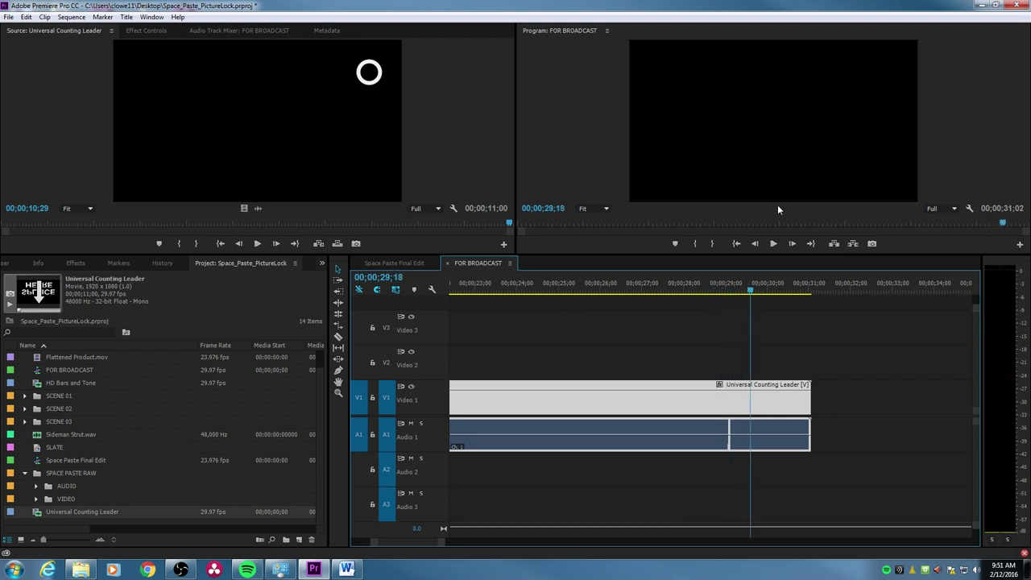
key(Left)
key(Left)
key(Left)
key(Left)
key(Left)
key(Left)
key(Left)
key(Left)
key(Left)
key(Left)
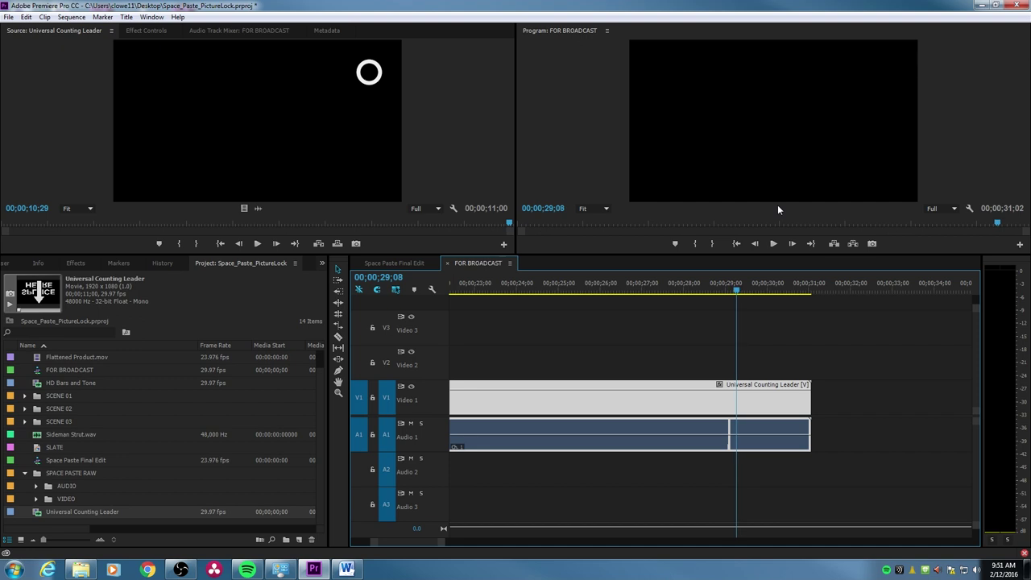
key(Right)
key(Left)
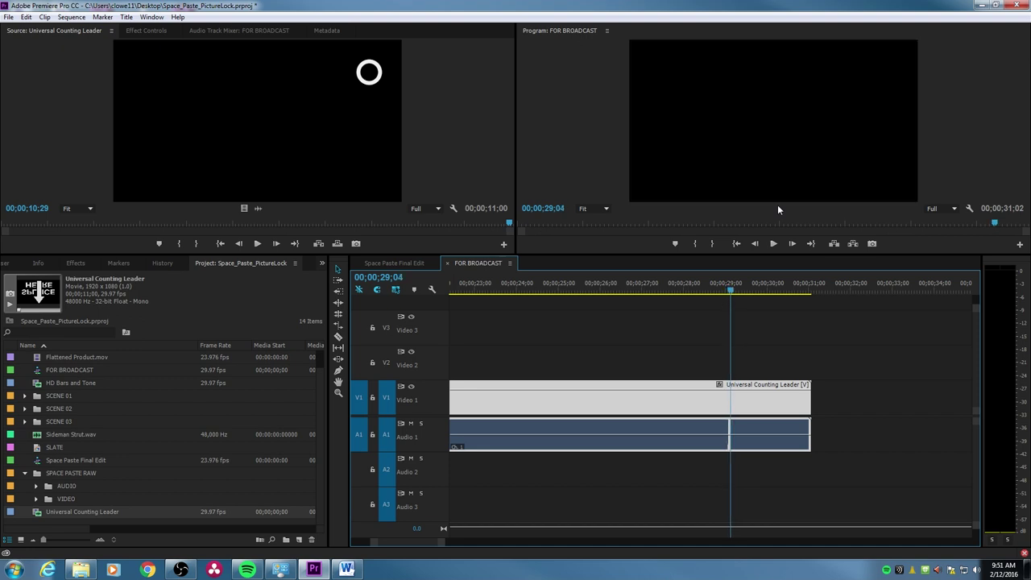
Step forward frame by frame from the beep through the black to the end of the countdown leader.
key(Right)
key(Right)
key(Right)
key(Right)
key(Right)
key(Right)
key(Right)
key(Right)
key(Right)
key(Right)
key(Right)
key(Right)
key(Right)
key(Right)
key(Right)
key(Right)
key(Right)
key(Right)
key(Right)
key(Right)
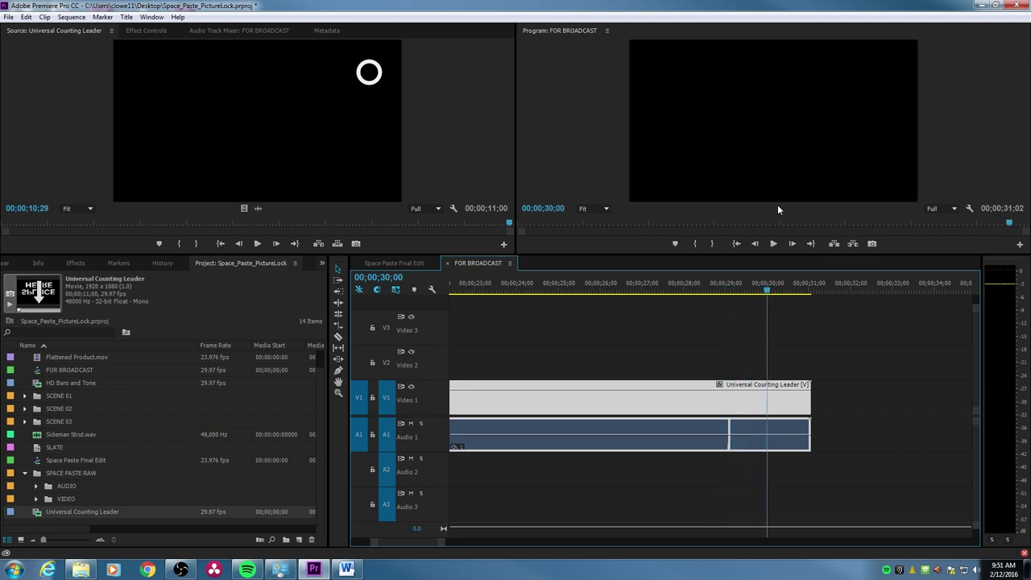
key(Right)
key(Right)
key(Right)
key(Right)
key(Right)
key(Right)
key(Right)
key(Right)
key(Right)
key(Right)
key(Right)
key(Right)
key(Right)
key(Right)
key(Right)
key(Right)
key(Right)
key(Right)
key(Right)
key(Right)
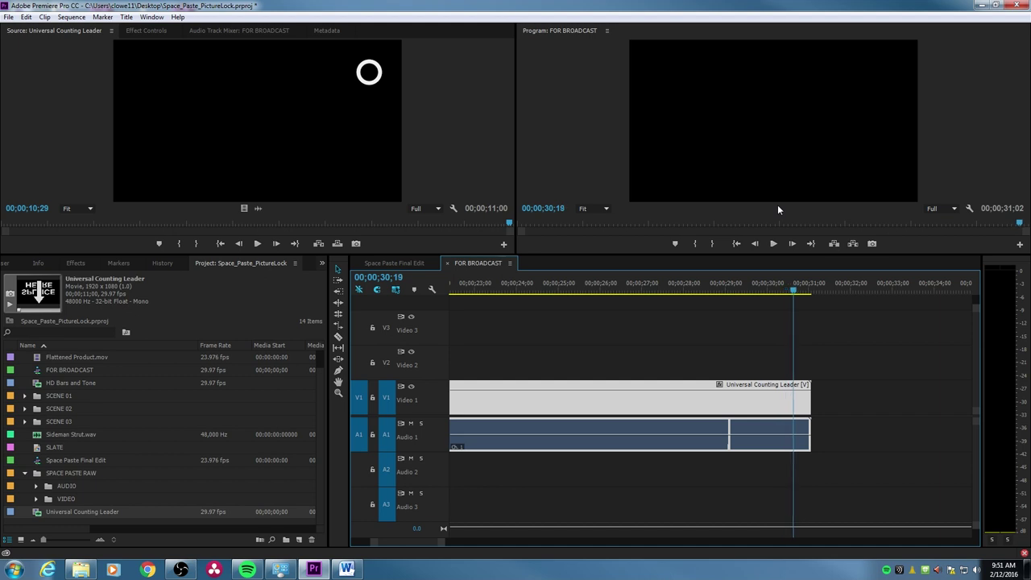
key(Right)
key(Right)
key(Right)
key(Right)
key(Right)
key(Right)
key(Right)
key(Right)
key(Right)
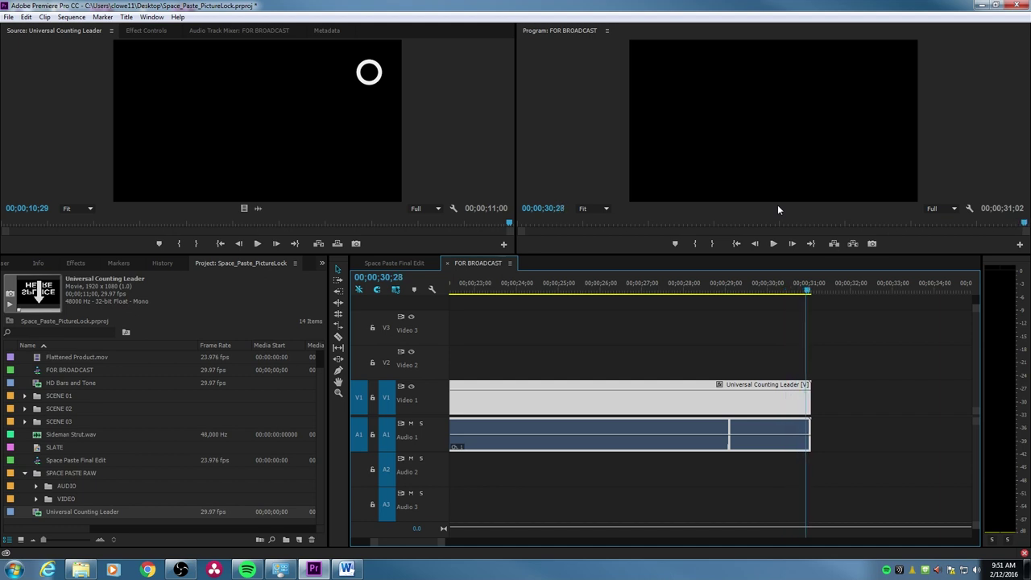
key(Right)
key(Right)
key(Left)
key(Left)
key(Right)
key(Left)
key(Right)
key(Right)
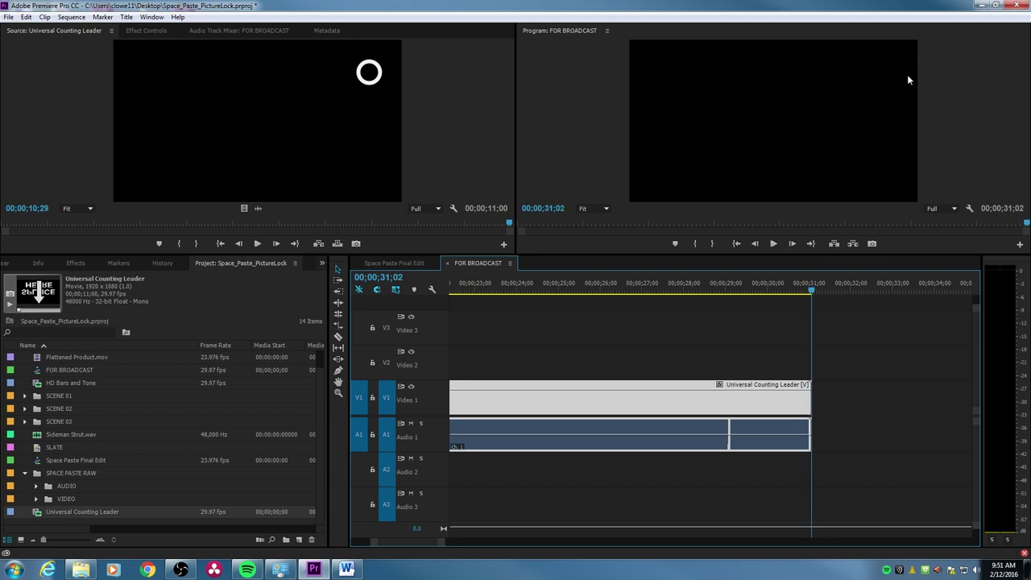
Nest the Space Paste Final Edit sequence on V1 and A1 of FOR BROADCAST directly after the countdown leader.
key(backslash)
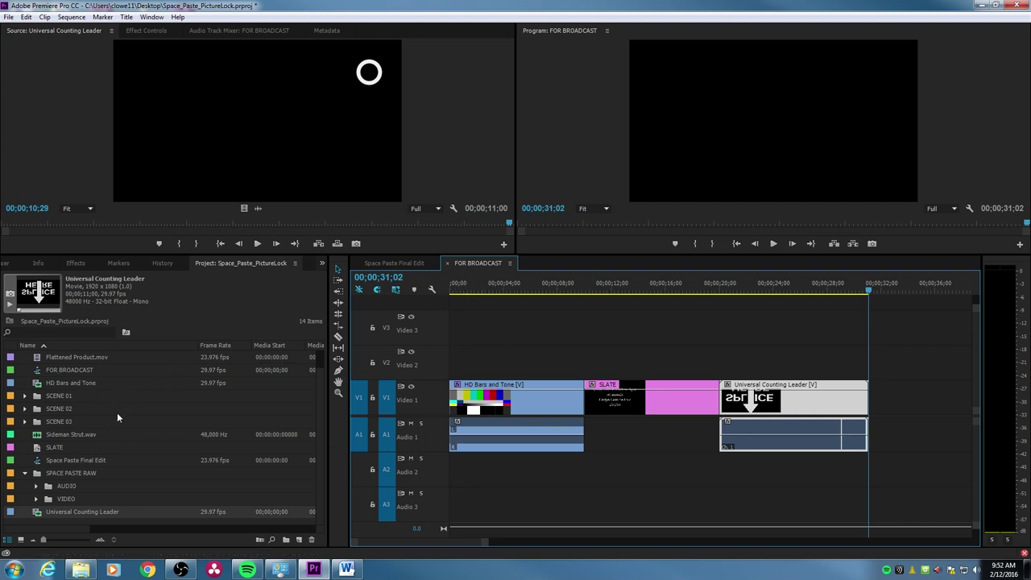
click(25, 473)
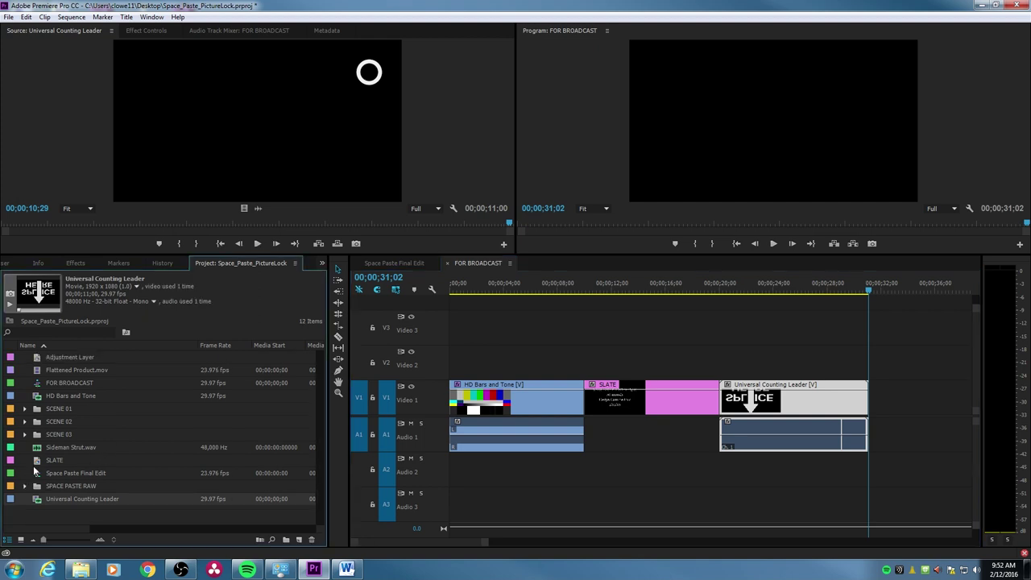
click(37, 473)
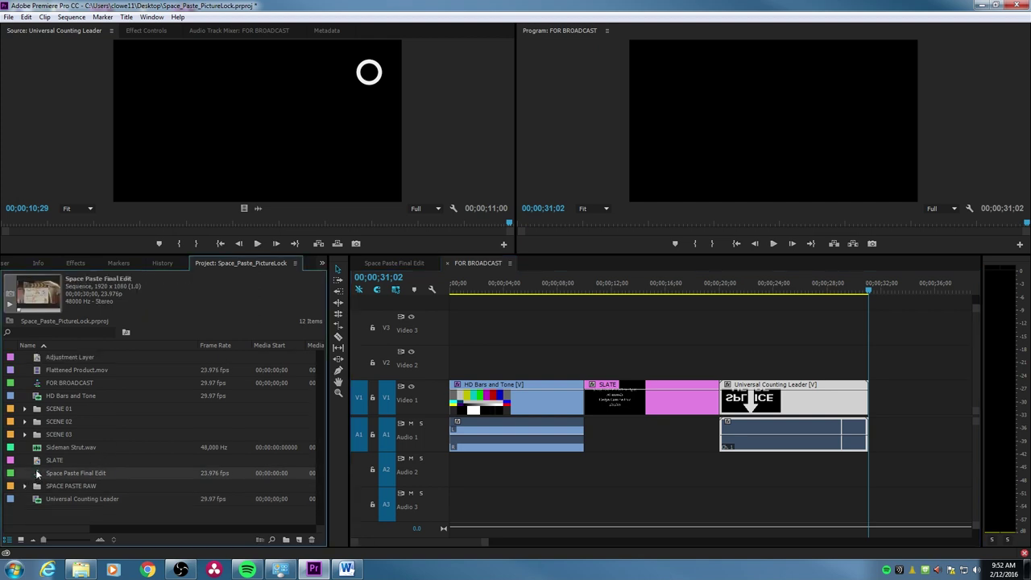
double_click(37, 473)
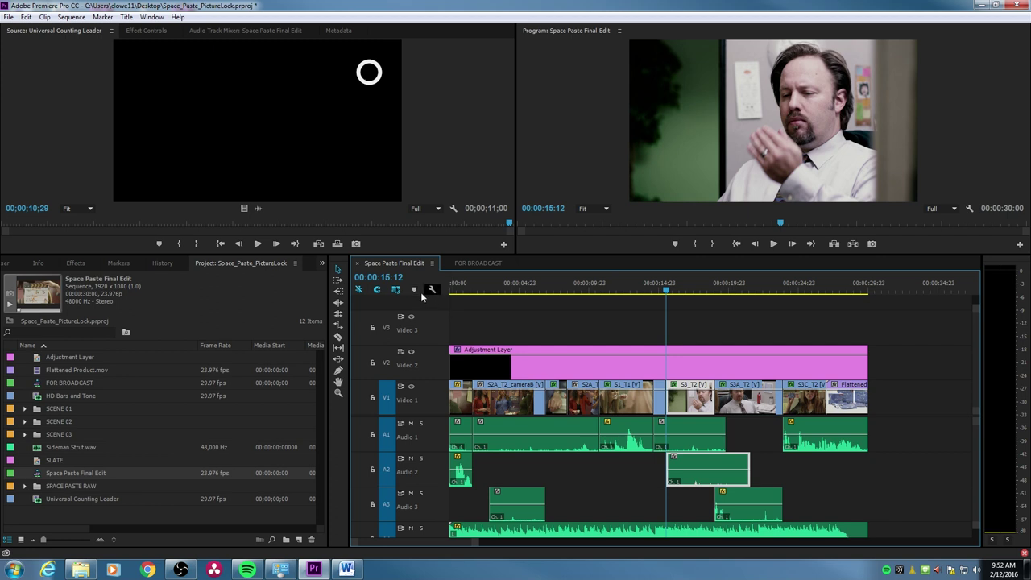
click(476, 263)
click(37, 473)
drag(52, 475, 880, 425)
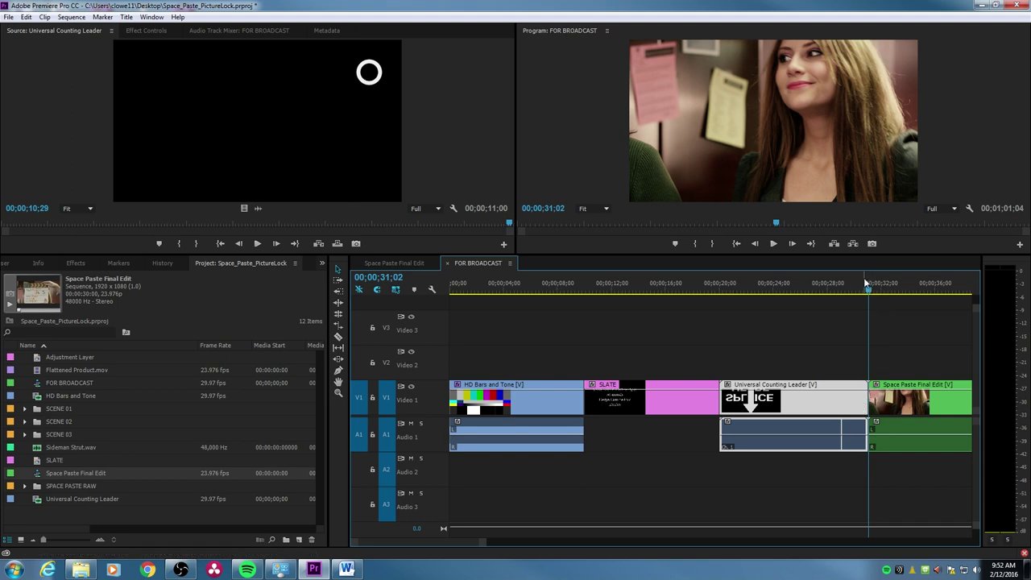
key(equal)
key(equal)
key(minus)
key(minus)
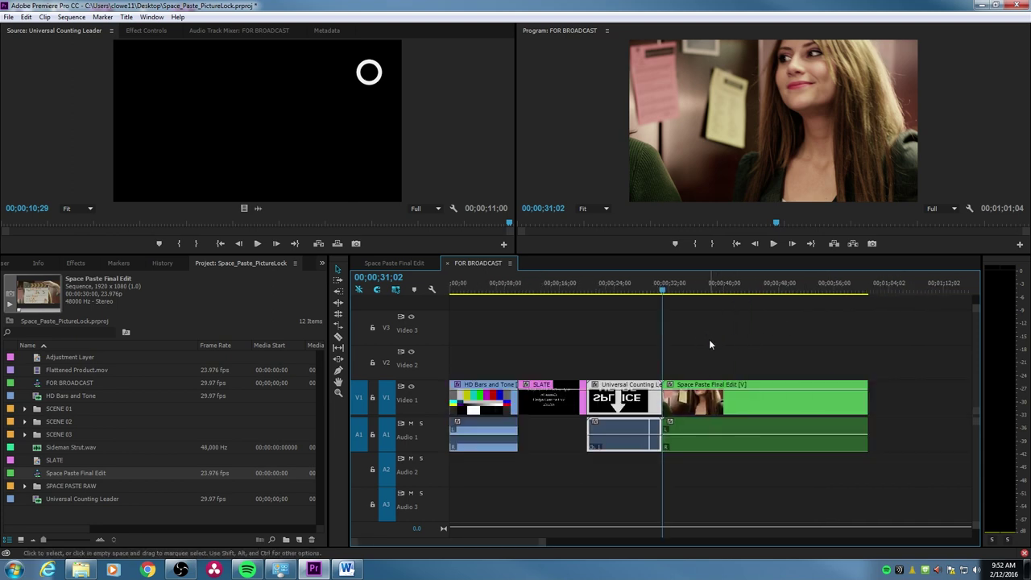
Check the first and last frames of the nested commercial in FOR BROADCAST and return to its start.
drag(682, 286, 702, 286)
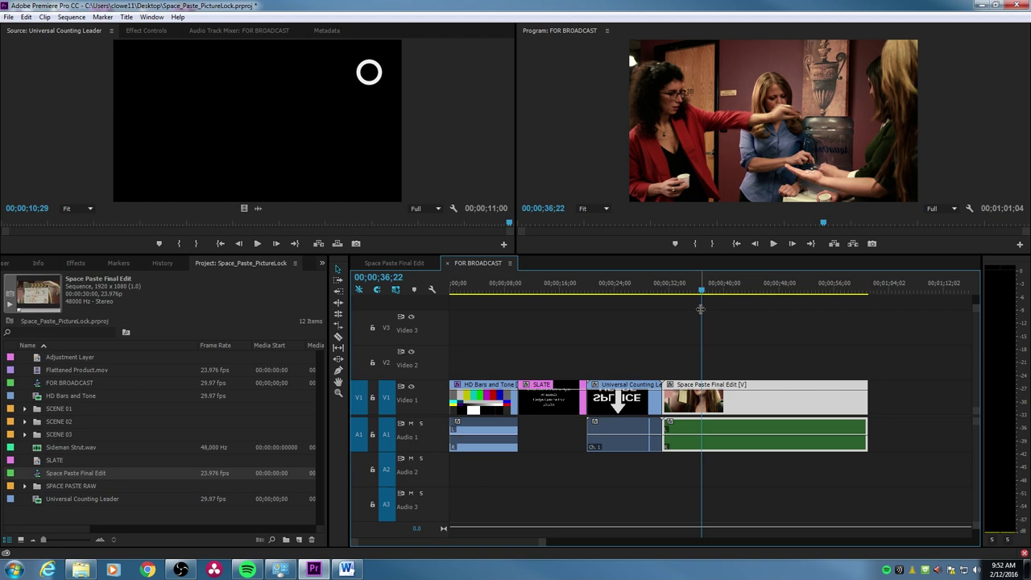
key(Up)
key(Left)
key(Right)
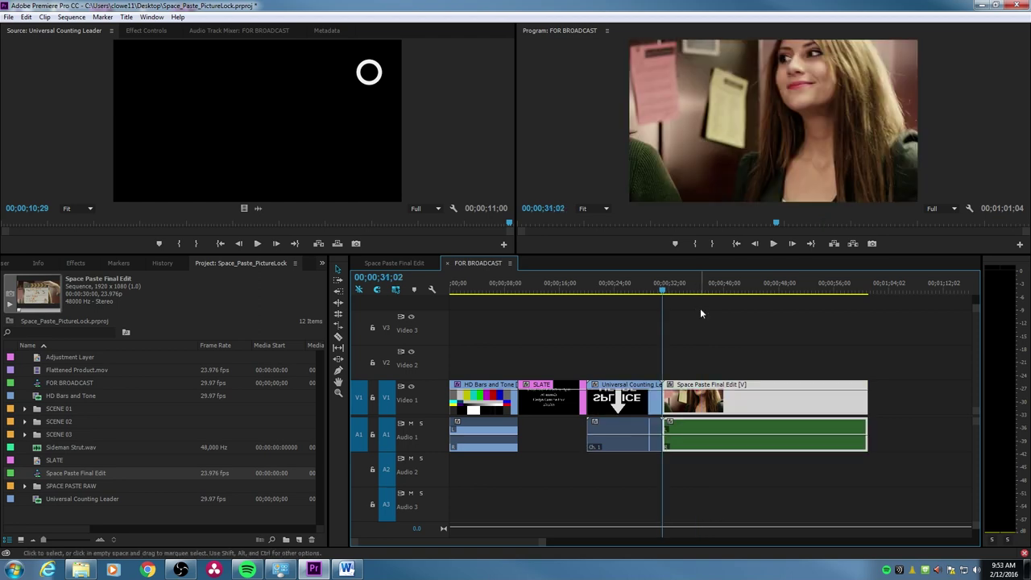
key(Down)
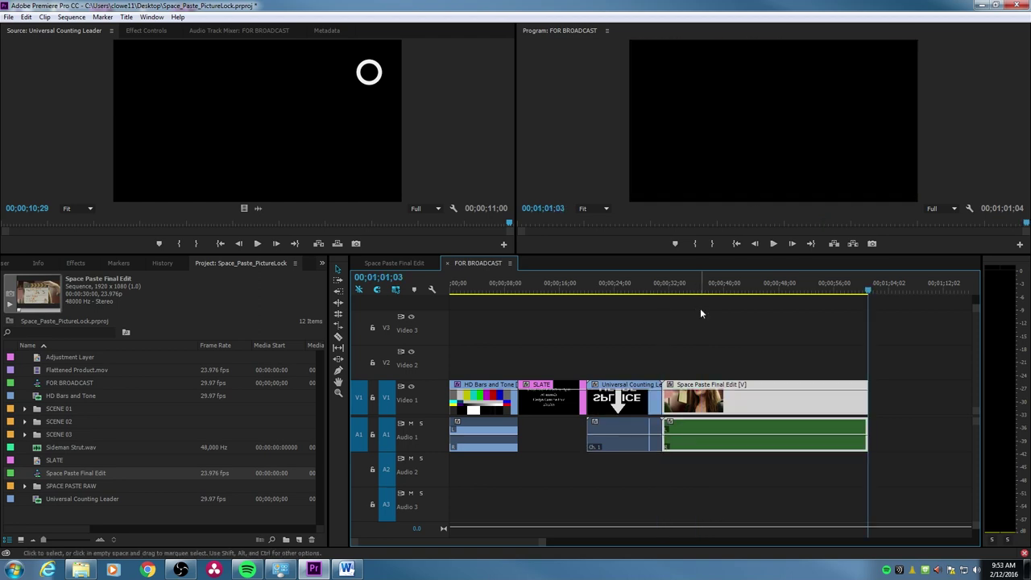
key(Left)
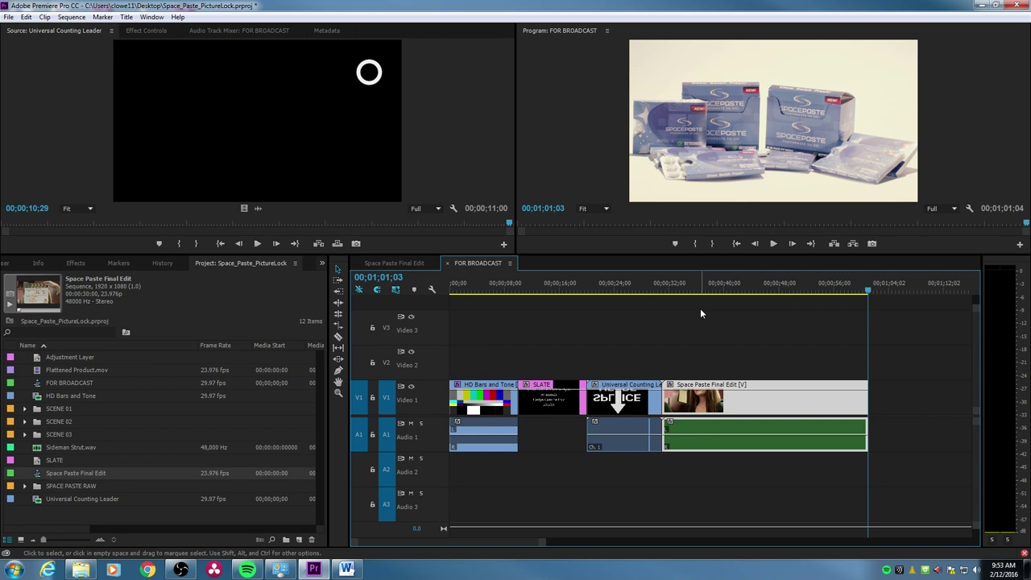
key(Up)
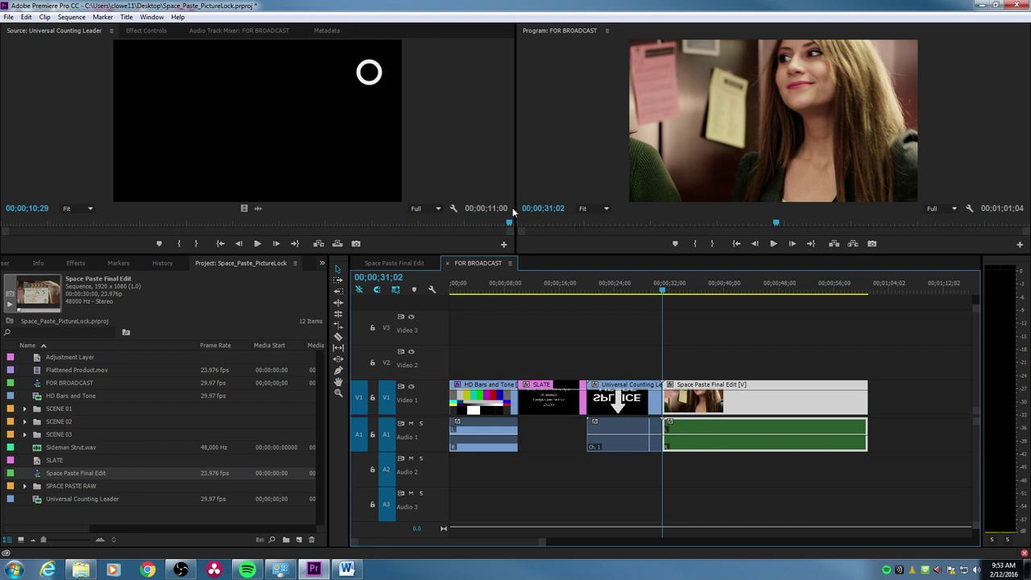
Switch to the Space Paste Final Edit sequence and go to its first frame.
click(397, 263)
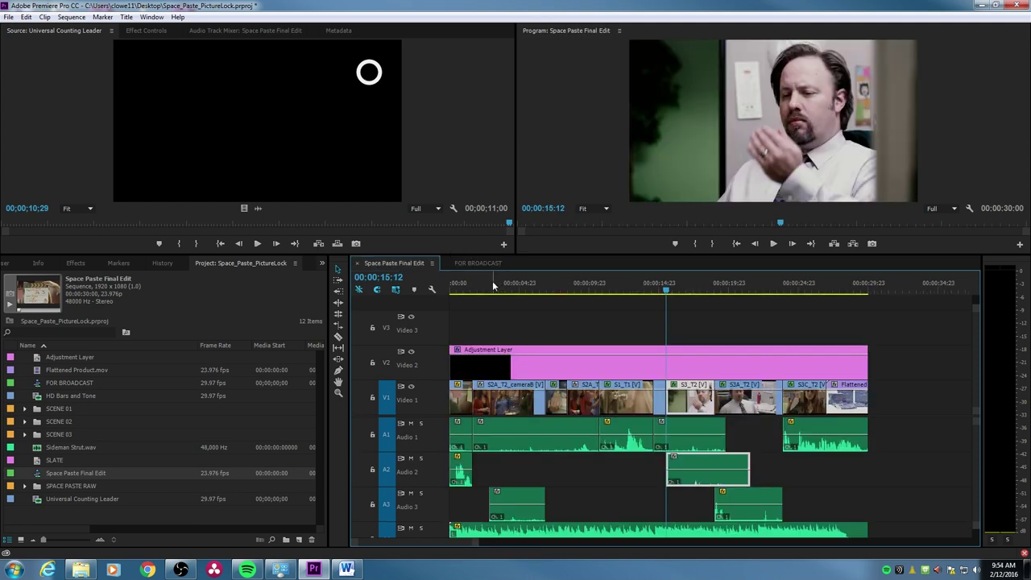
key(Up)
key(Home)
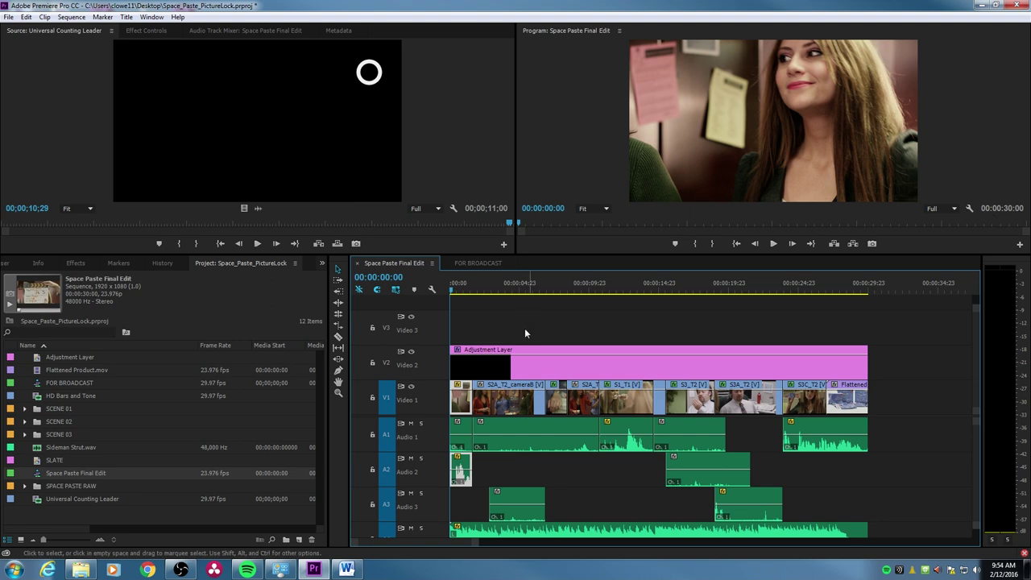
Trim two frames off the start of the opening S2A_T3 clip on V1 and its A2 audio in Space Paste Final Edit.
key(End)
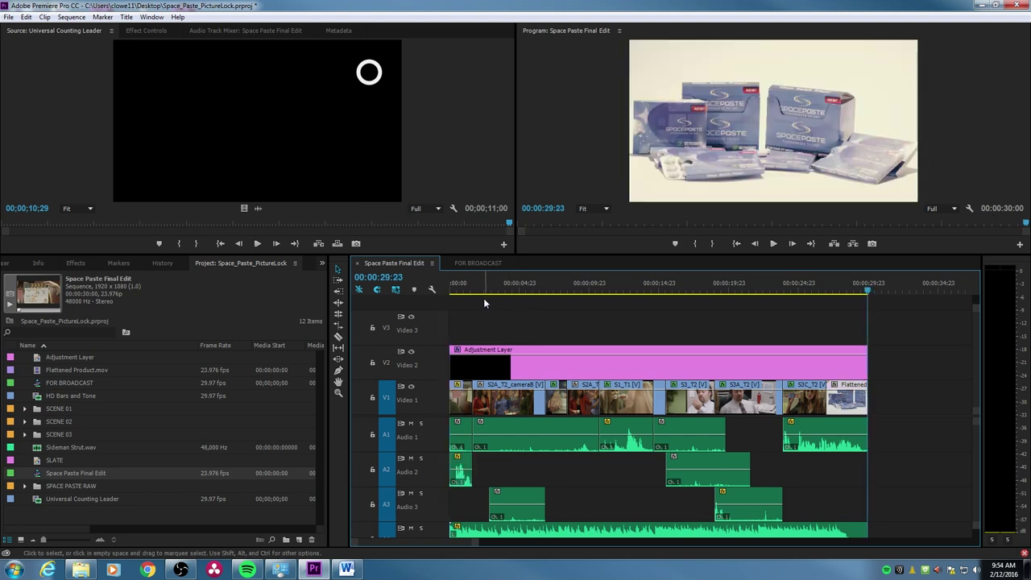
key(Home)
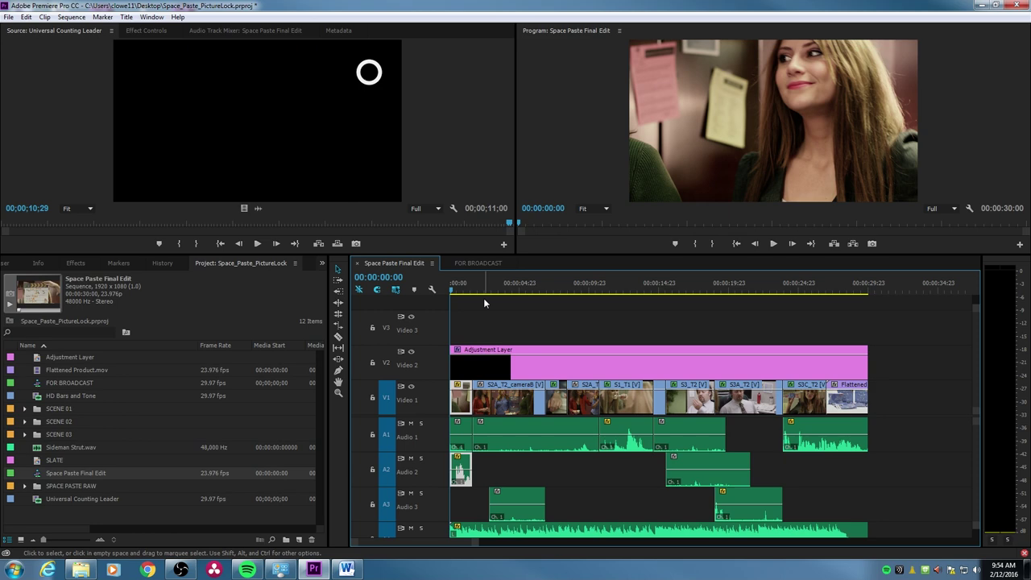
key(=)
key(=)
key(=)
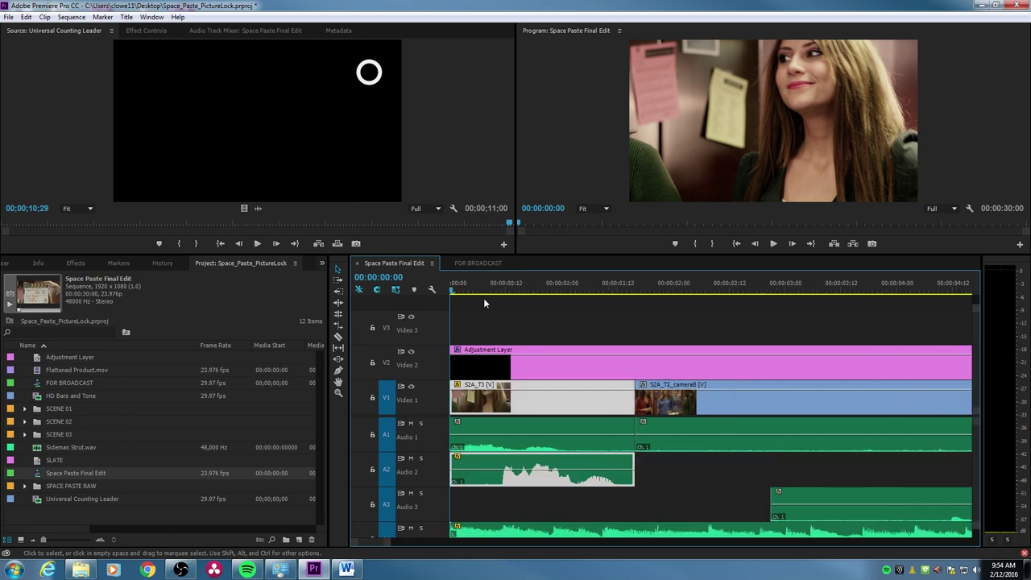
key(=)
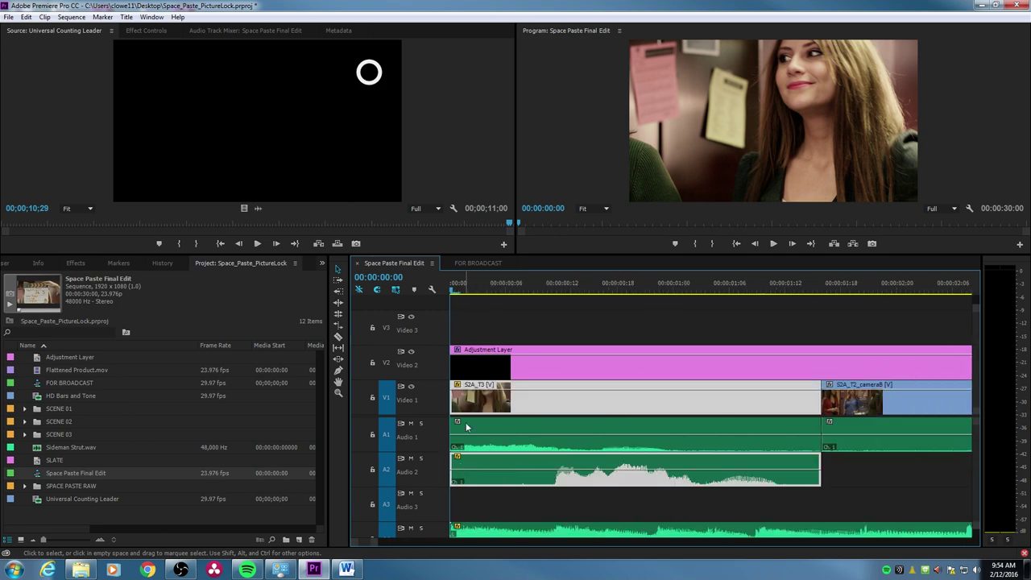
click(455, 368)
drag(455, 397, 469, 396)
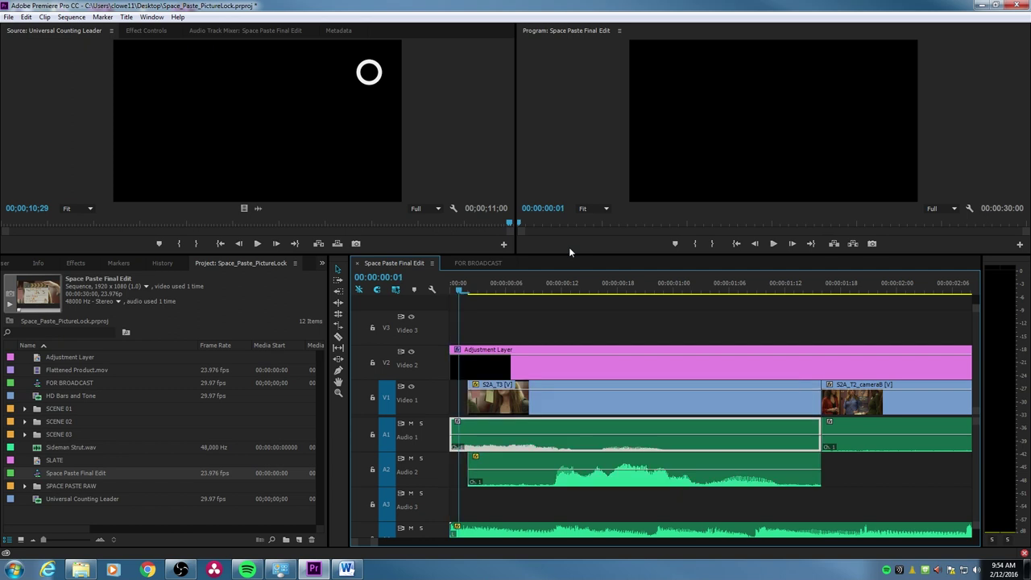
Trim the last two frames off the closing Flattened Product.mov clip on V1, leaving black at the end.
key(Down)
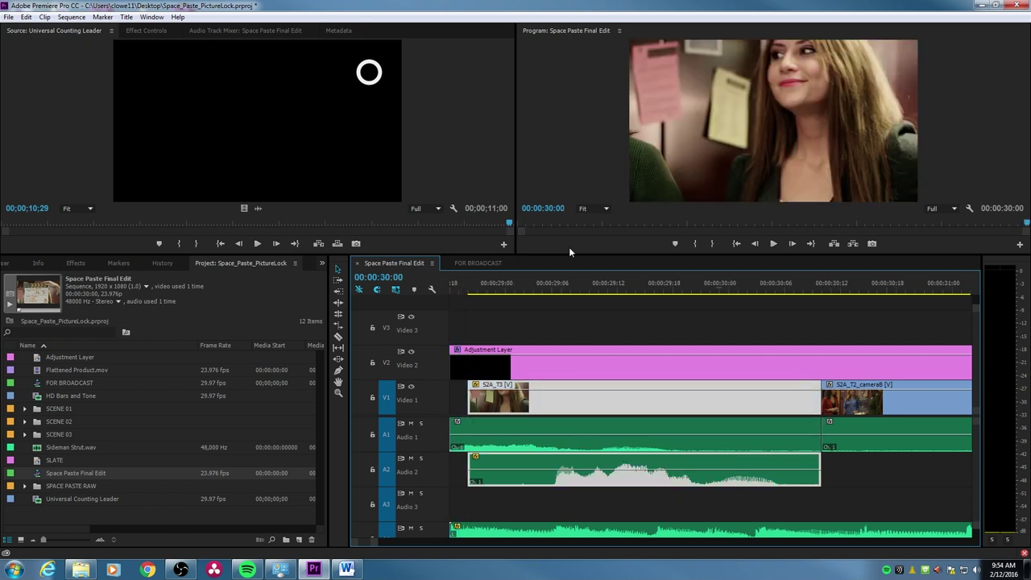
key(End)
drag(712, 400, 700, 401)
click(701, 289)
key(minus)
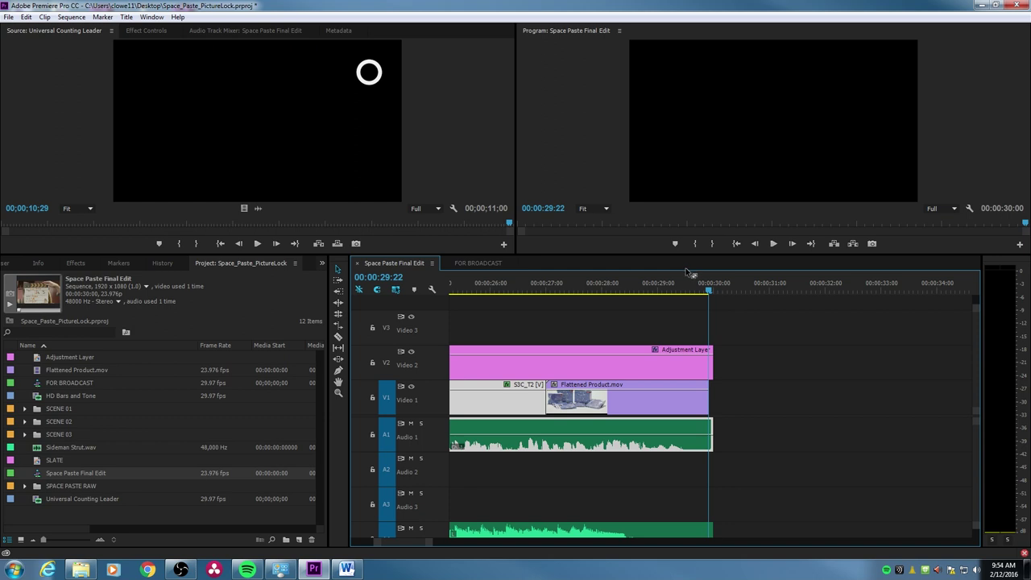
Play the opening of Space Paste Final Edit from its first frame to check the trimmed start.
key(Home)
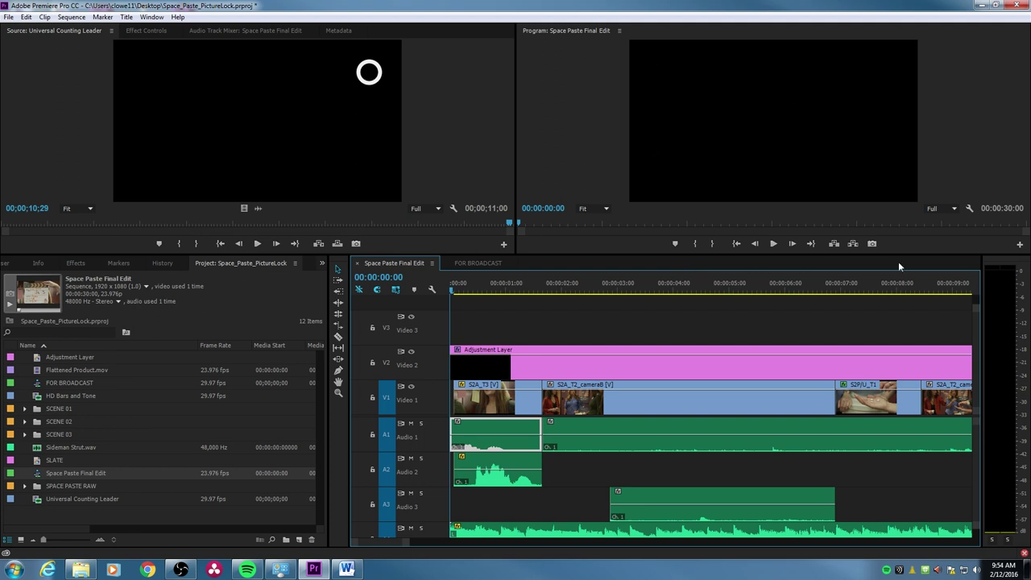
key(space)
key(space)
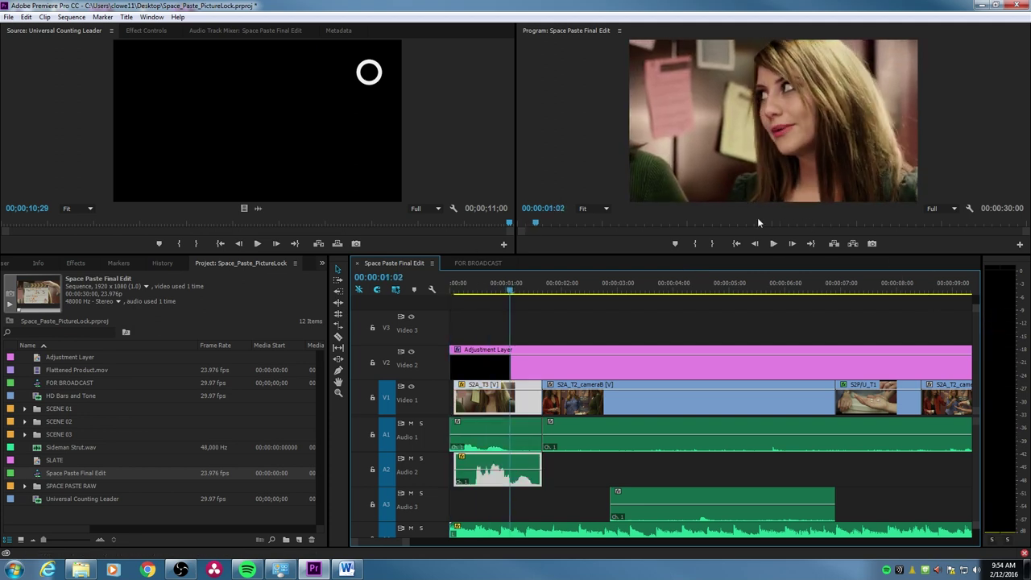
Switch to FOR BROADCAST and step frame by frame through the start of the nested commercial to check the opening black.
click(478, 262)
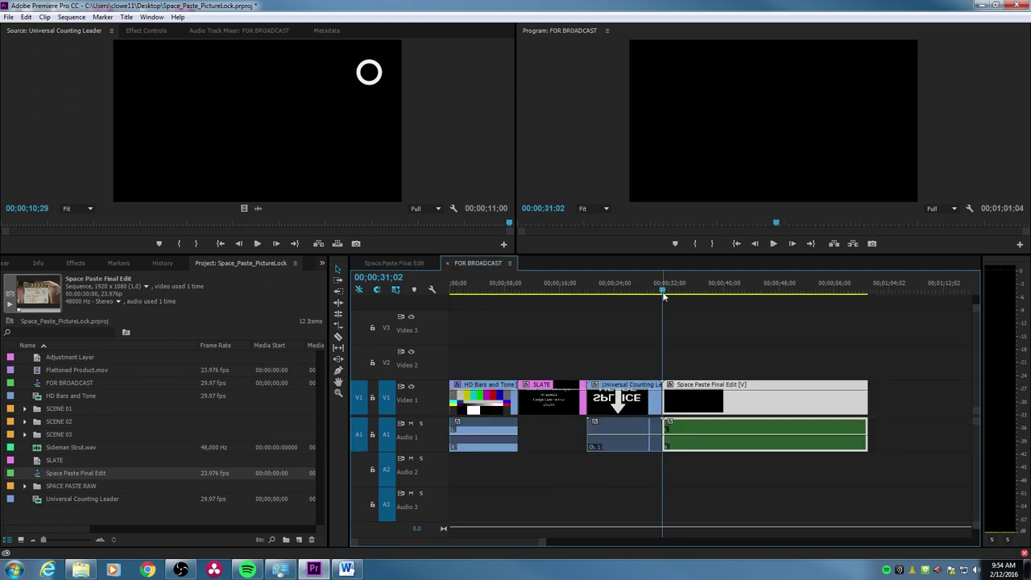
click(411, 264)
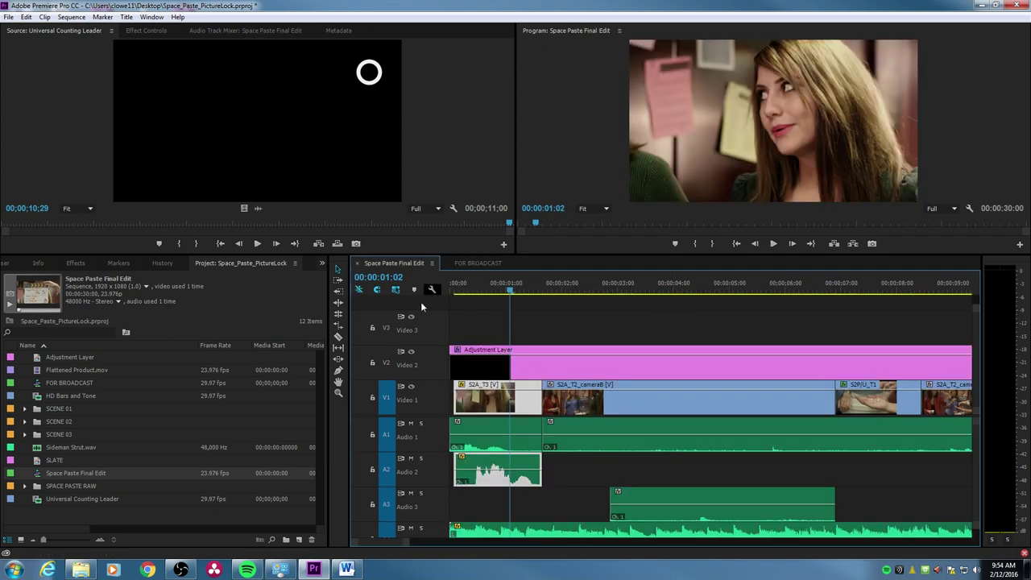
click(463, 262)
drag(702, 365, 787, 458)
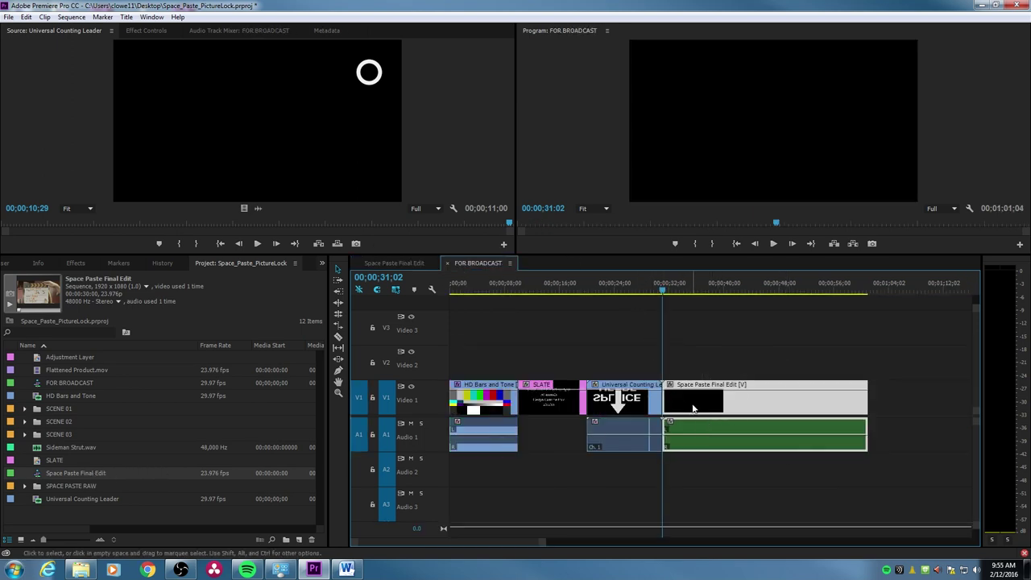
key(equal)
key(equal)
key(equal)
key(Right)
key(Right)
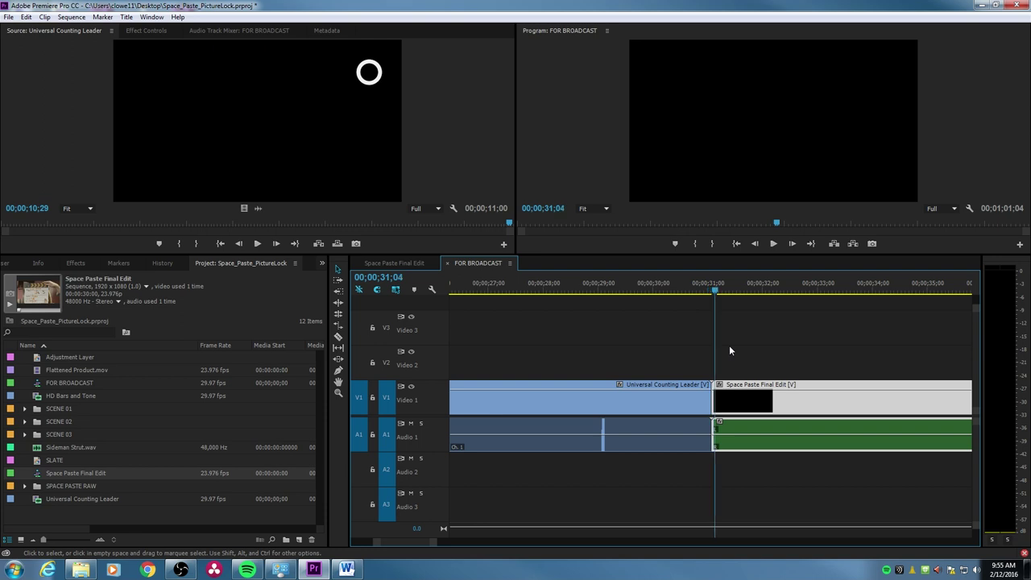
key(Right)
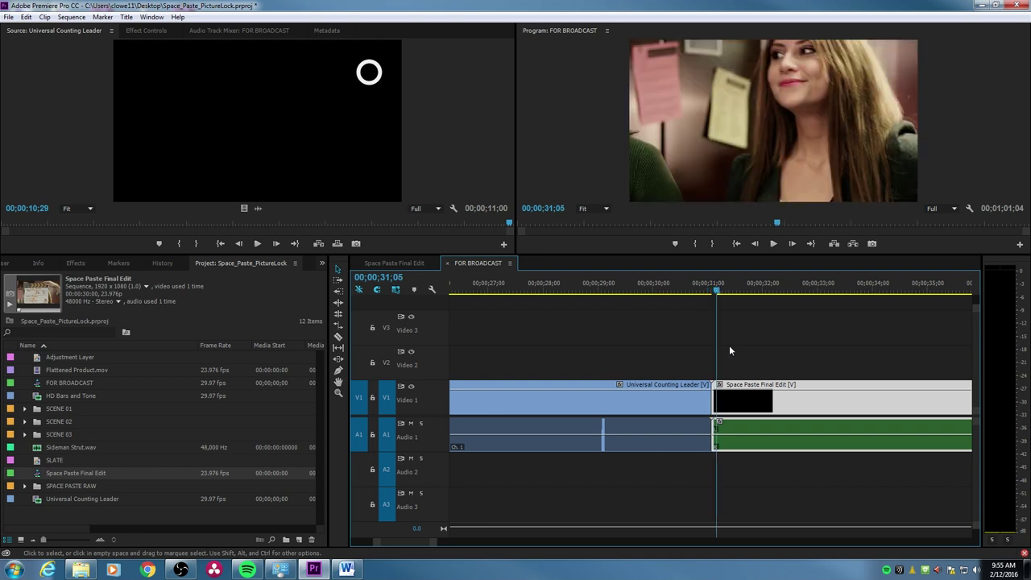
Step through the last frames of the nested commercial in FOR BROADCAST to check the black at its end.
key(End)
key(Left)
key(Left)
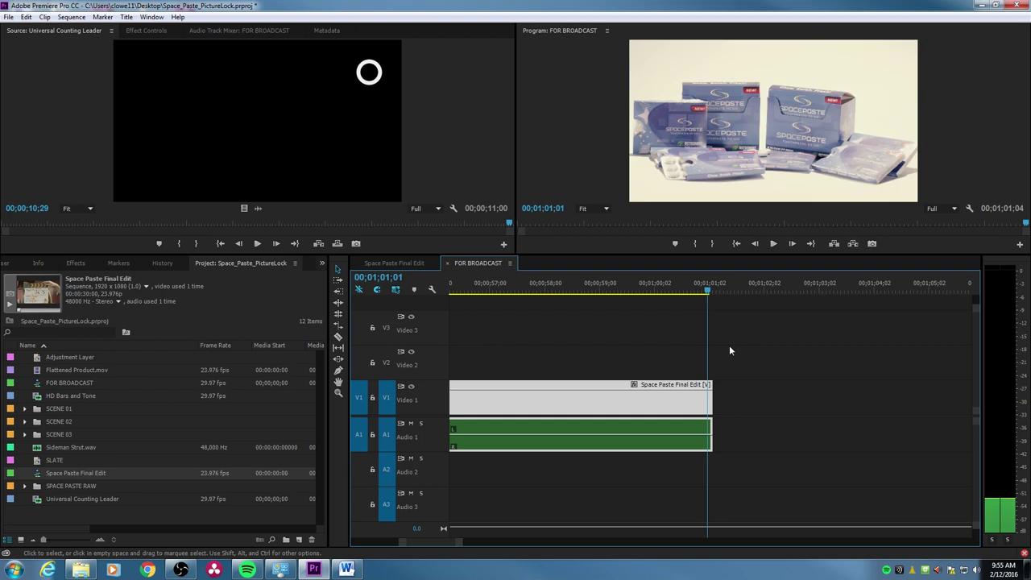
key(Right)
key(Right)
key(Right)
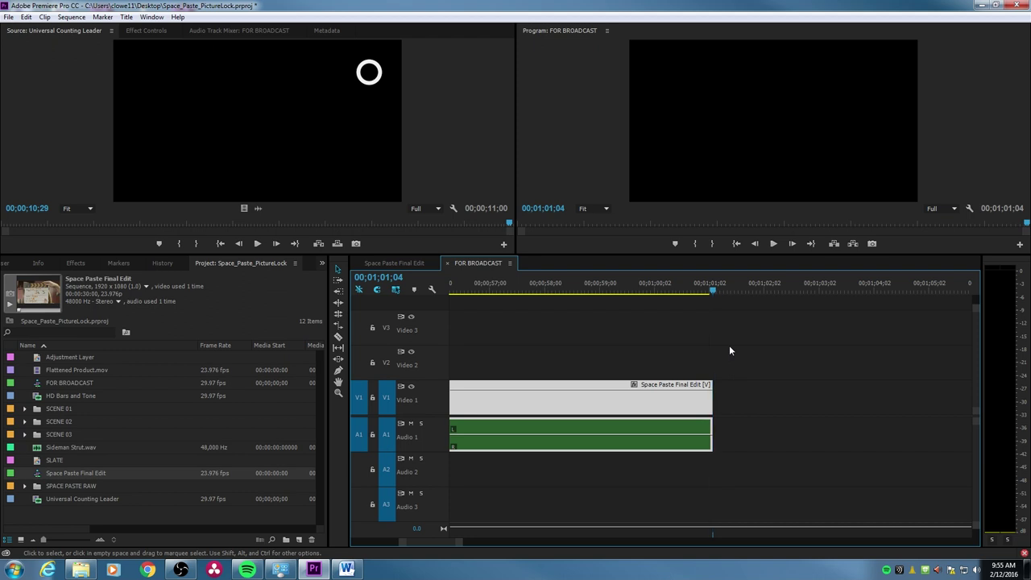
key(backslash)
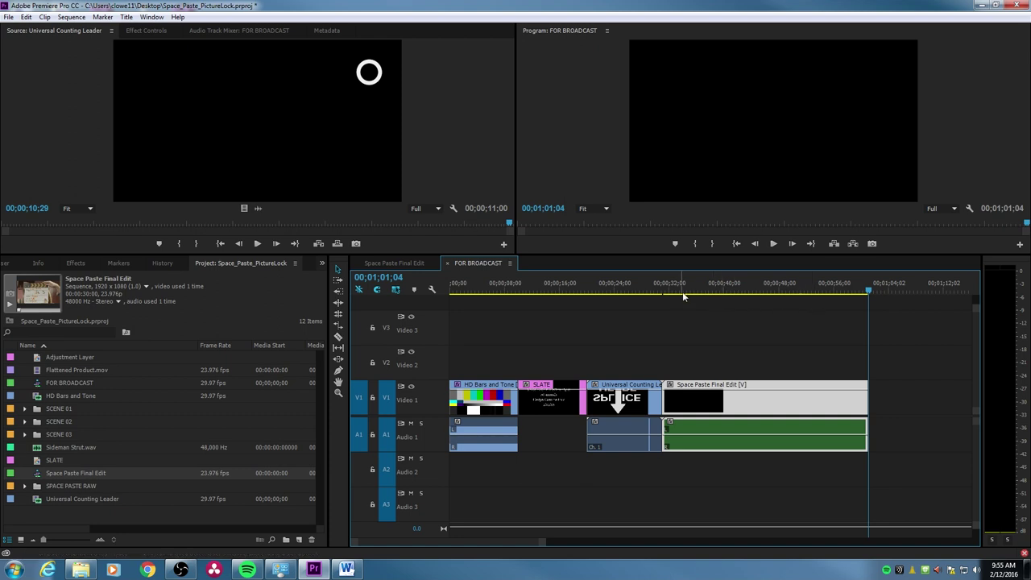
drag(719, 346, 820, 494)
click(386, 263)
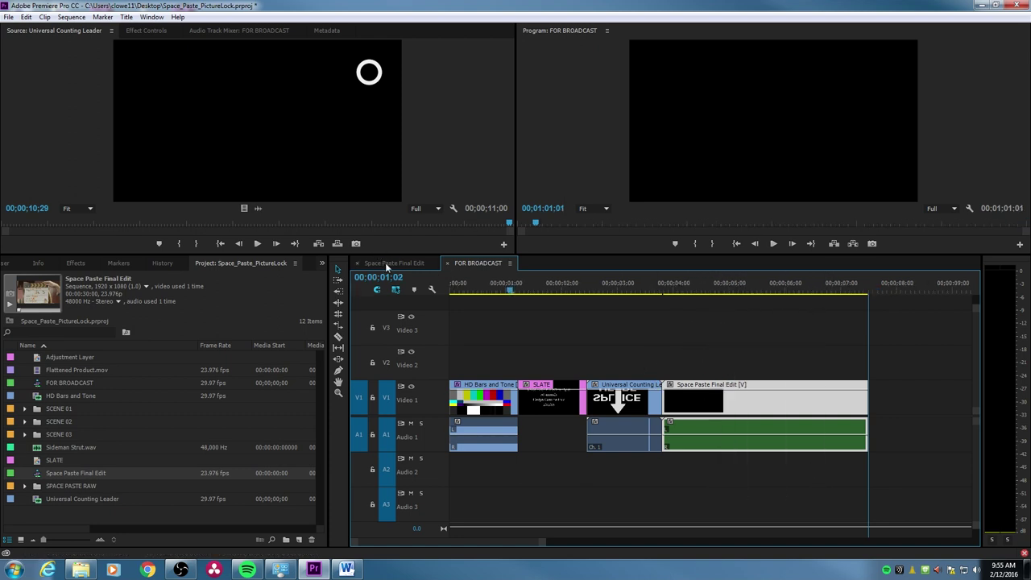
click(481, 264)
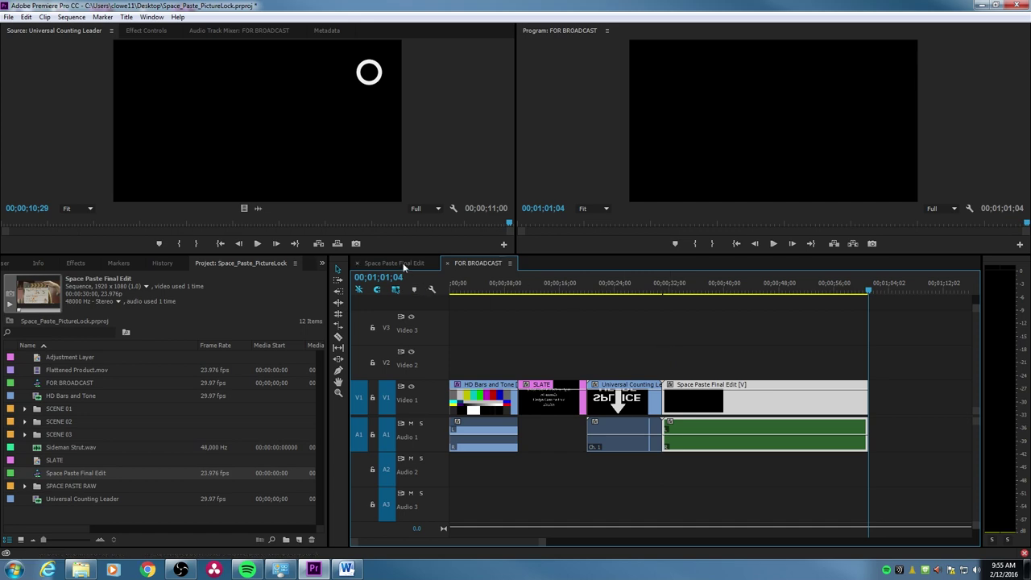
Switch to the Word instructions, read the timecode requirements for the commercial's start and end, and return to Premiere Pro.
key(alt+Tab)
drag(194, 386, 470, 428)
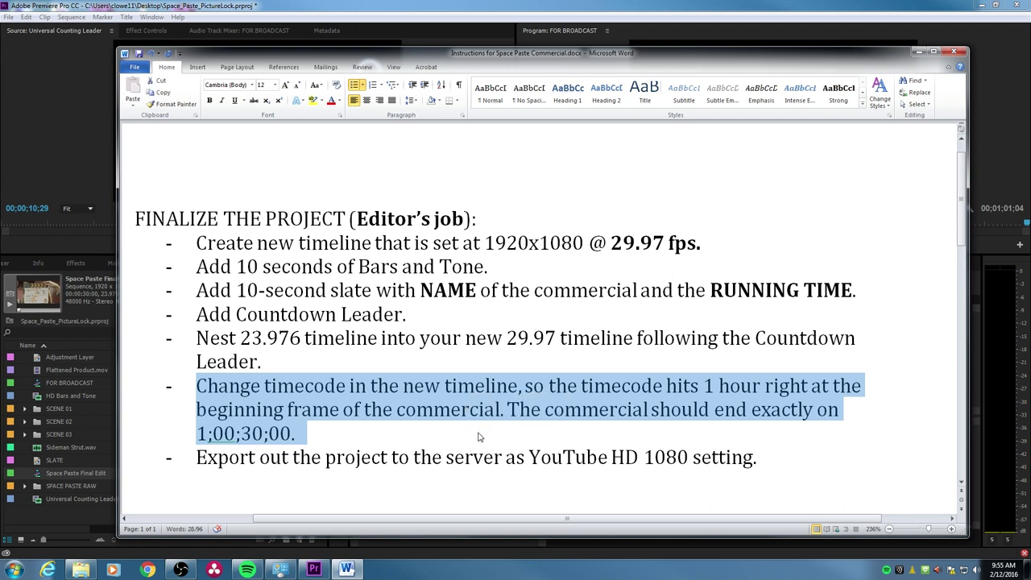
click(306, 436)
double_click(291, 434)
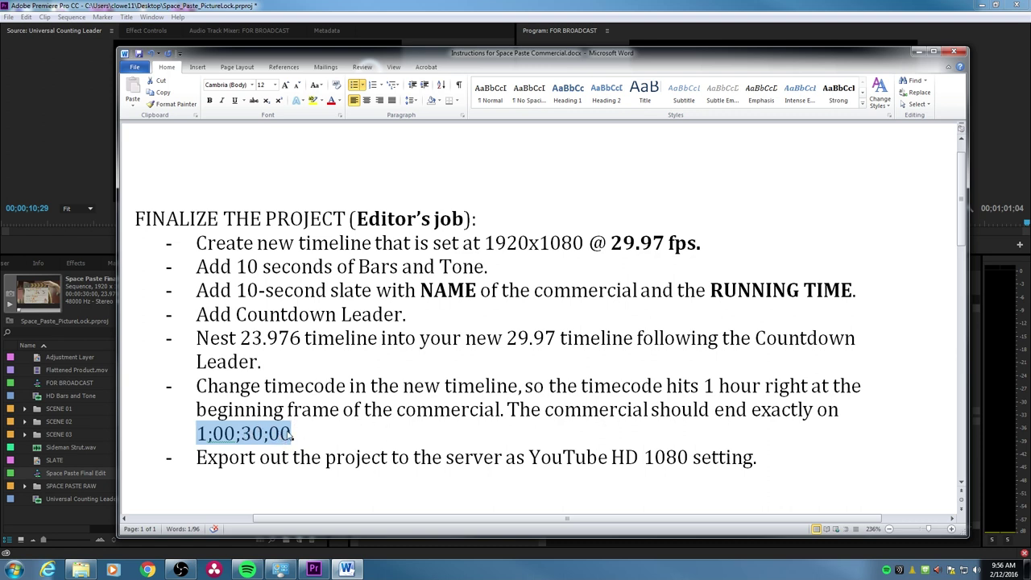
drag(705, 389, 762, 388)
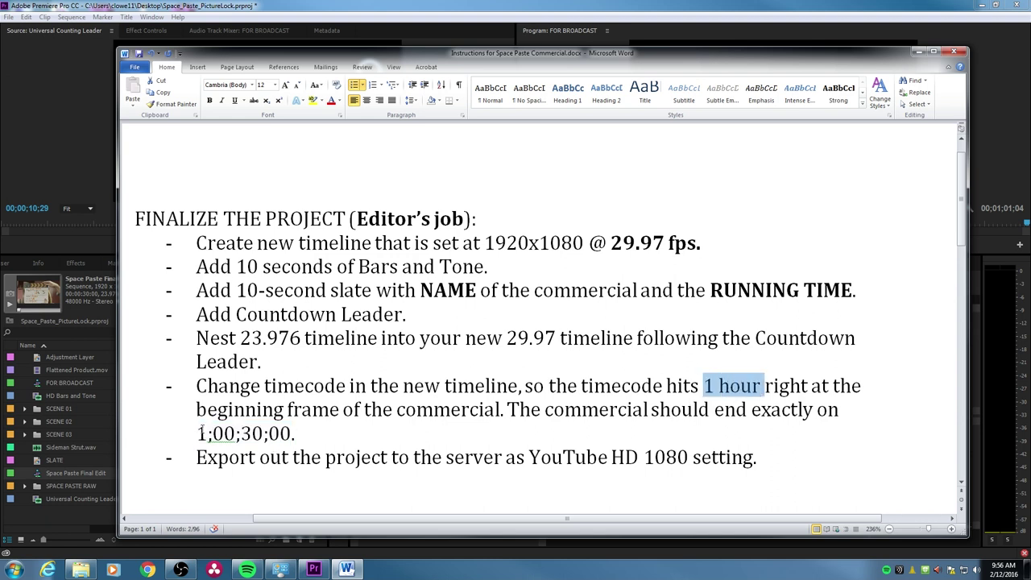
drag(208, 435, 197, 435)
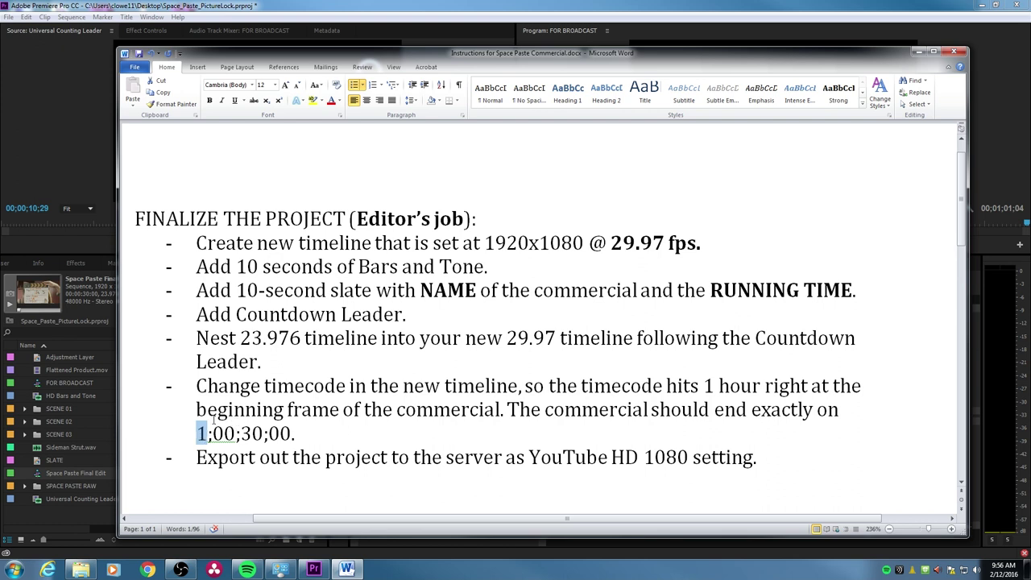
click(206, 435)
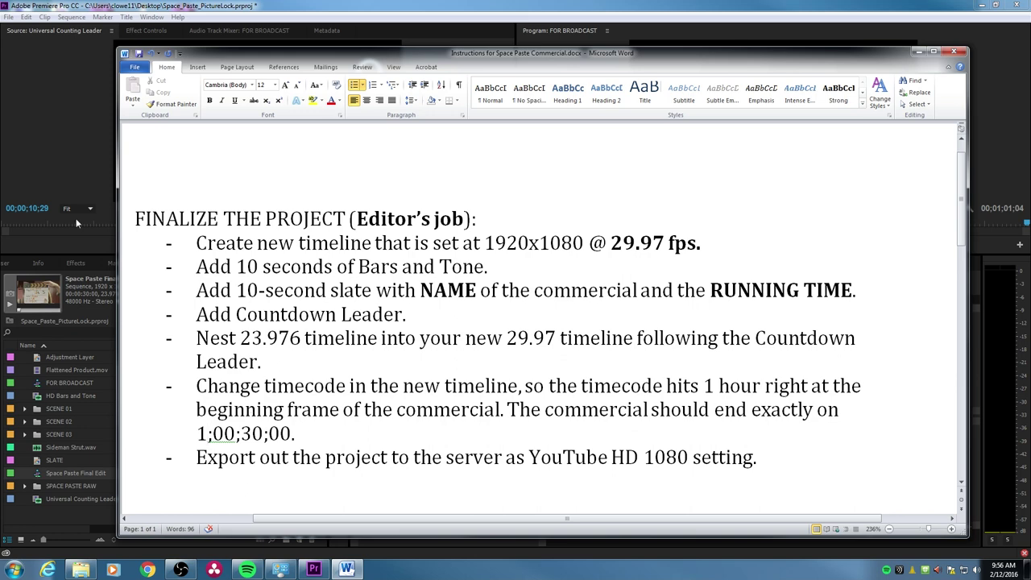
click(90, 173)
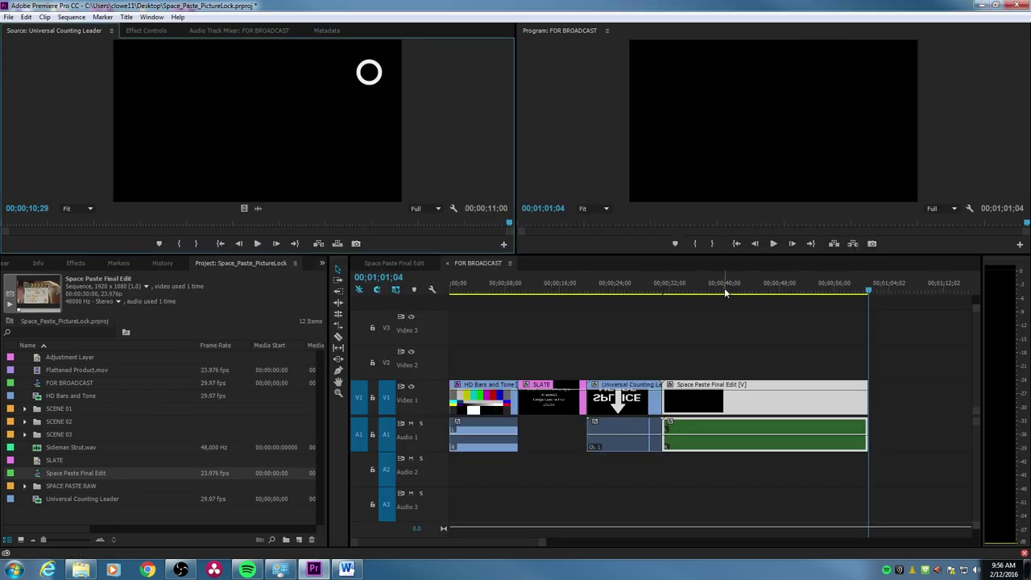
Go to the first frame of the nested commercial and set the FOR BROADCAST sequence's start time to 00;59;28;28.
key(Up)
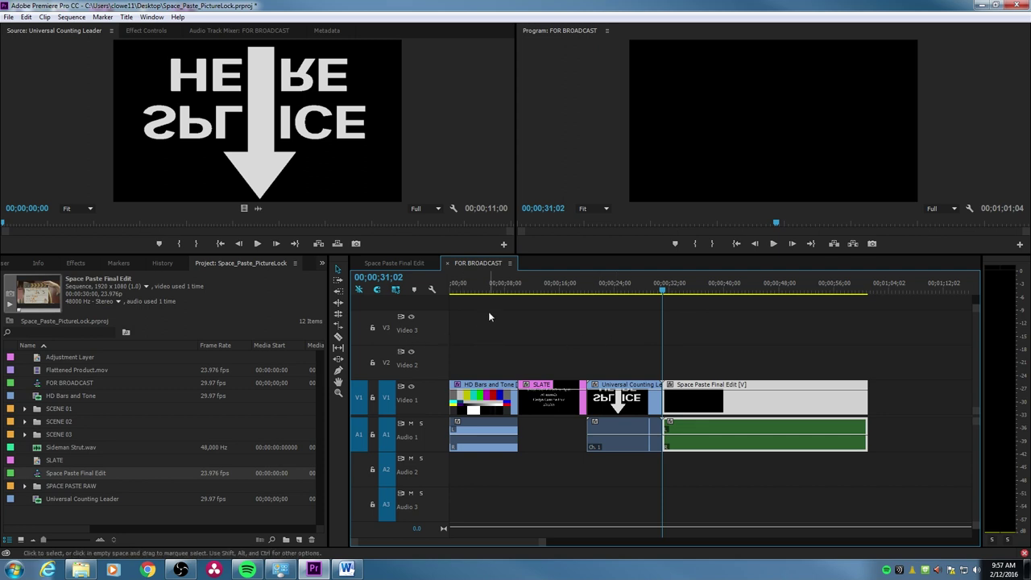
click(510, 264)
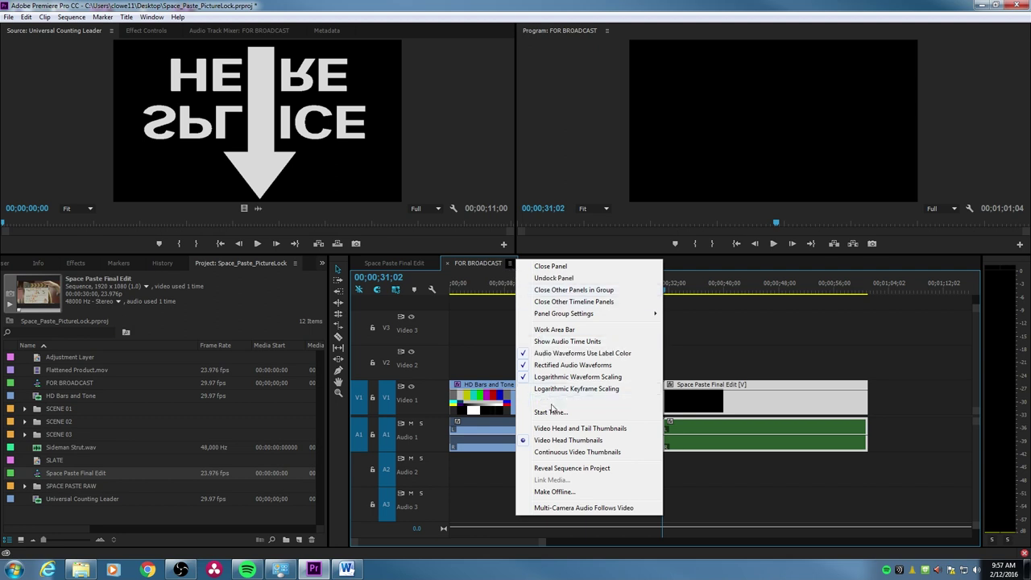
click(552, 412)
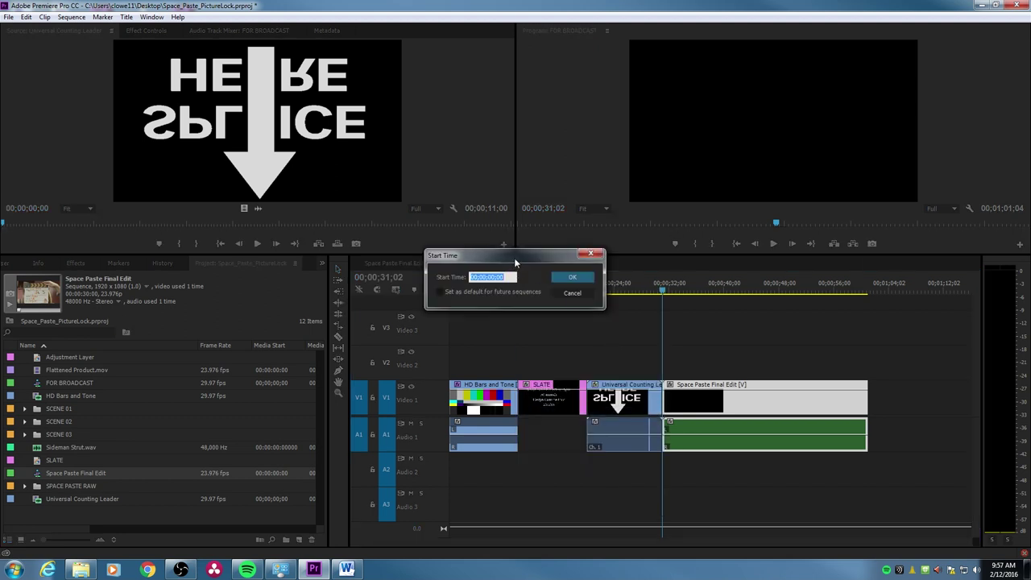
drag(515, 261, 521, 214)
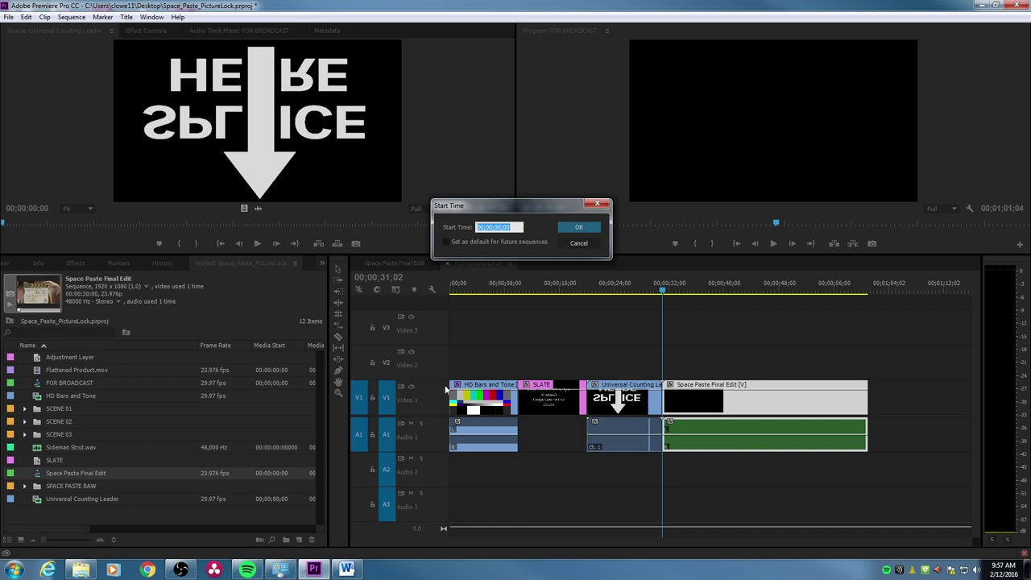
click(490, 226)
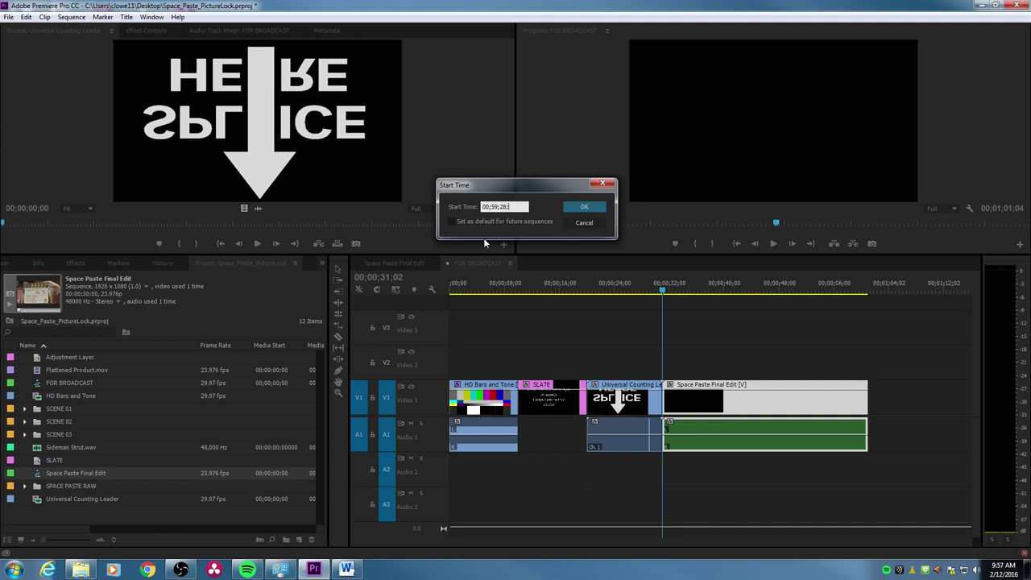
text(28)
click(584, 206)
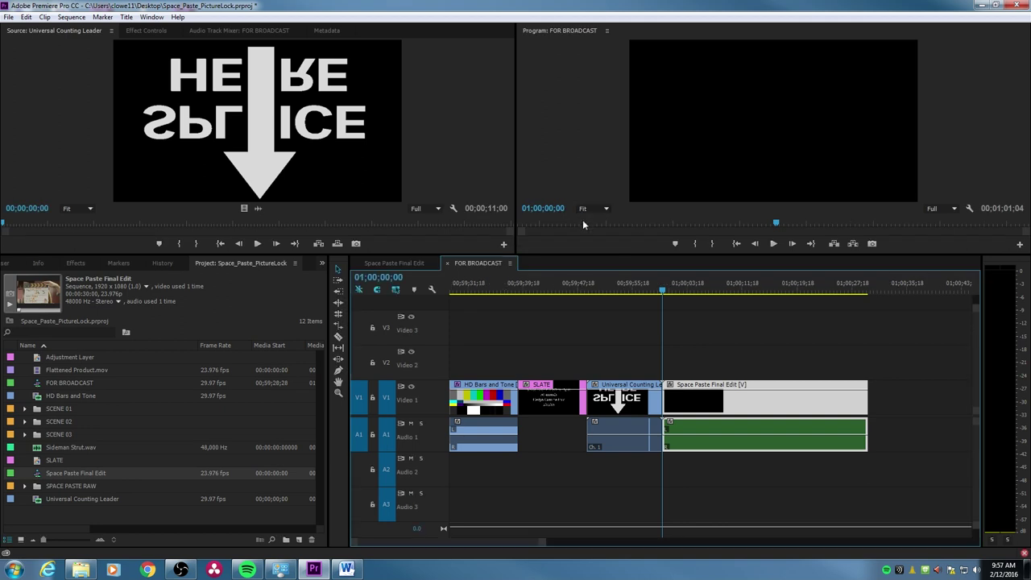
Review the start time setting of the FOR BROADCAST sequence and close it without changes.
click(509, 263)
click(548, 412)
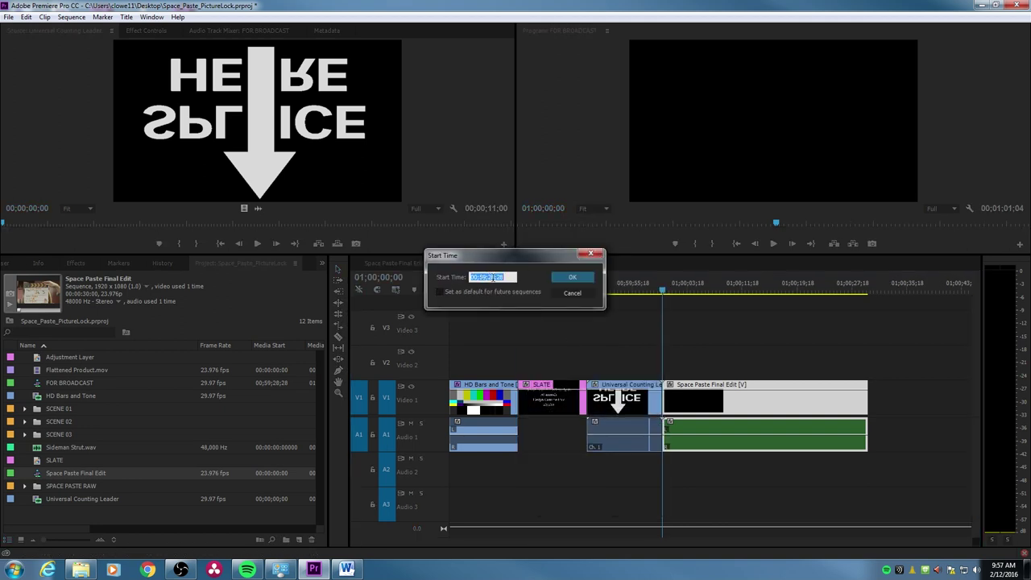
click(572, 295)
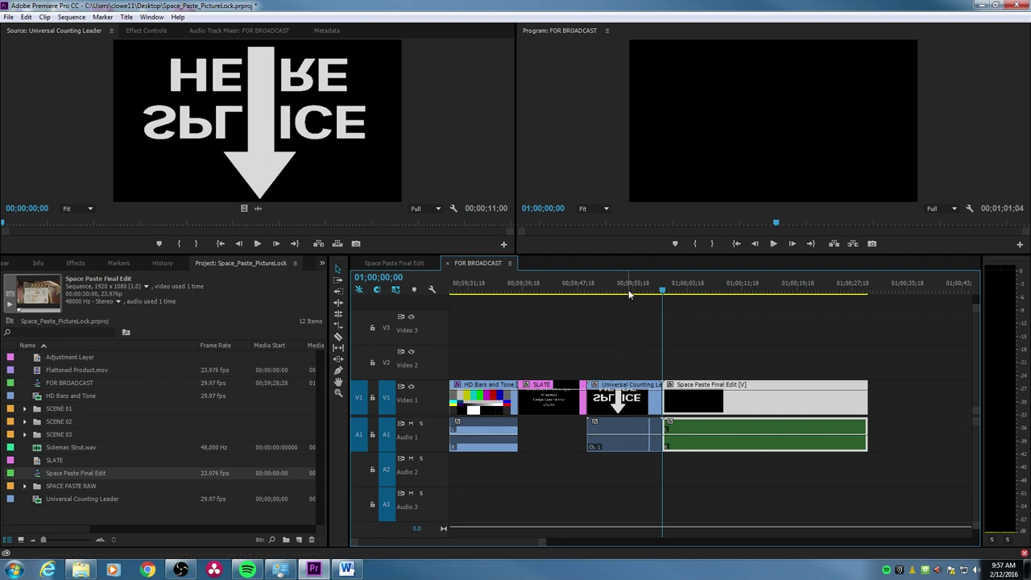
Play through the FOR BROADCAST sequence from its start and check the timecodes at the nested commercial's first frame and end.
key(Home)
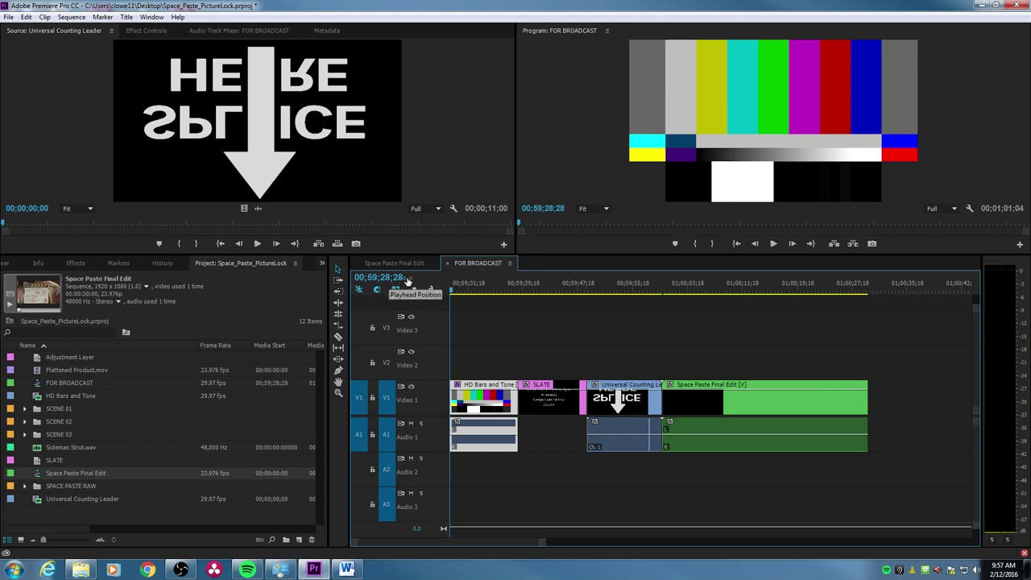
drag(457, 291, 556, 296)
key(space)
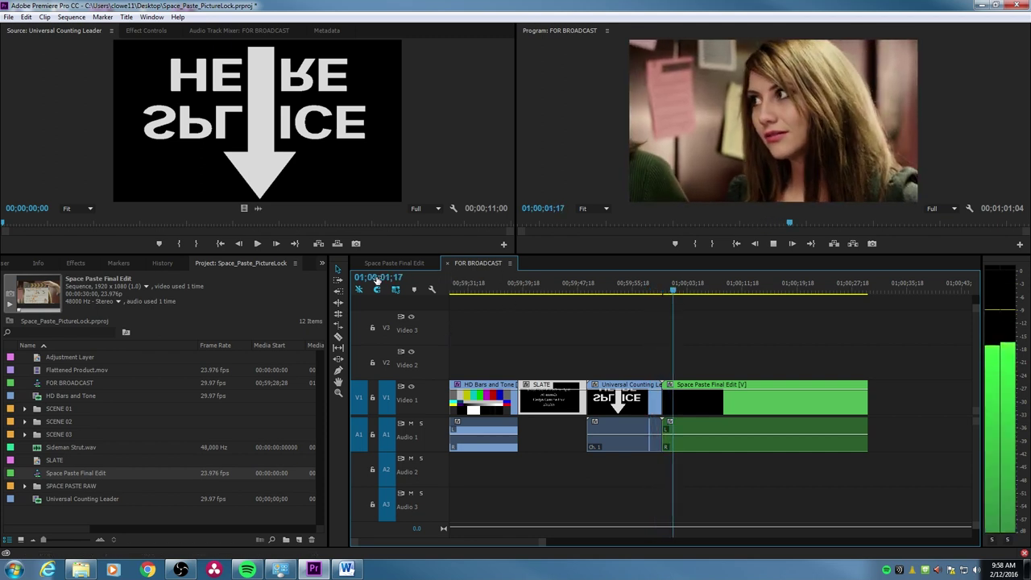
key(Up)
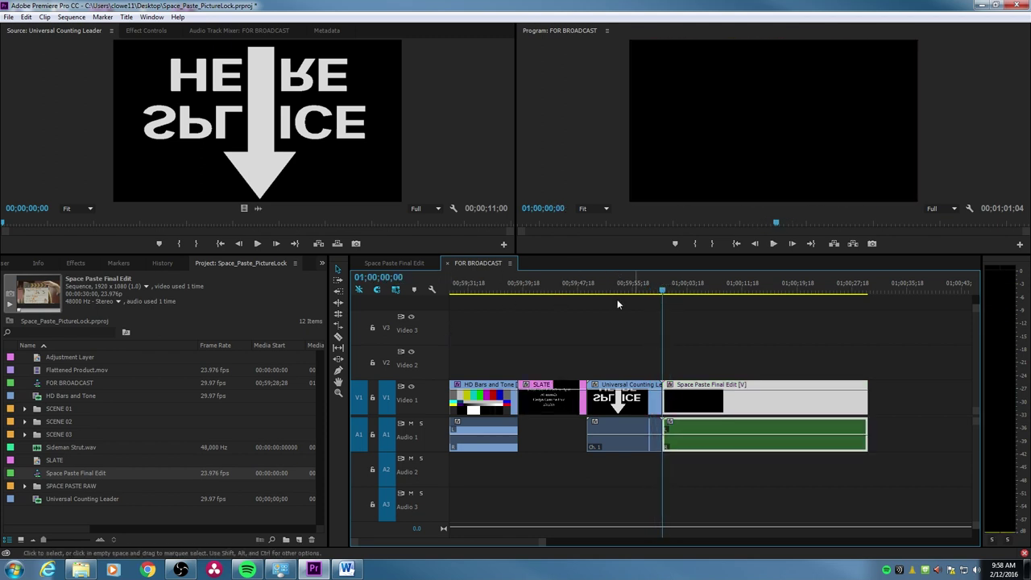
key(Down)
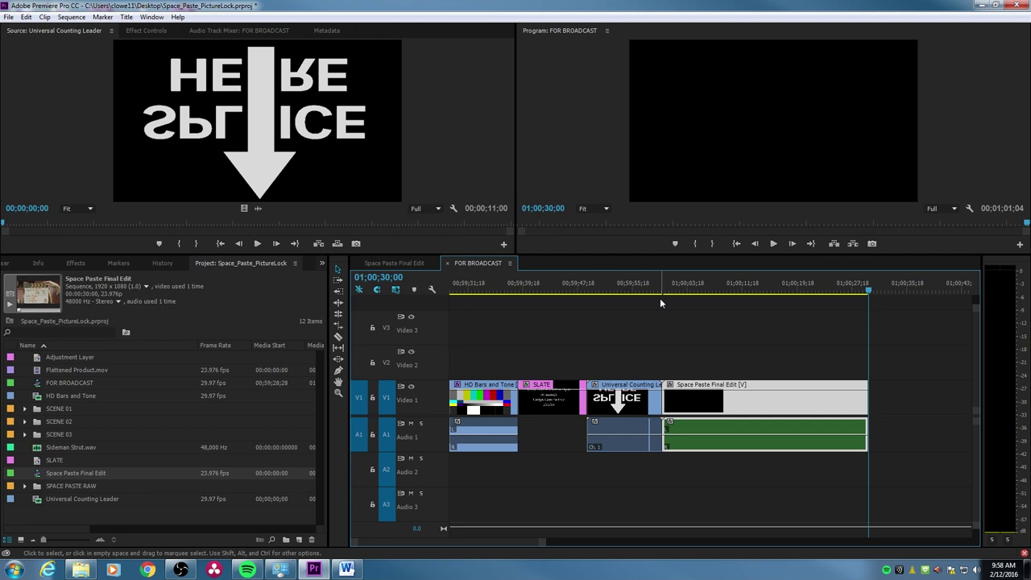
Switch to the Word instructions, read the export requirement at the end of the list, and return to Premiere Pro.
click(345, 570)
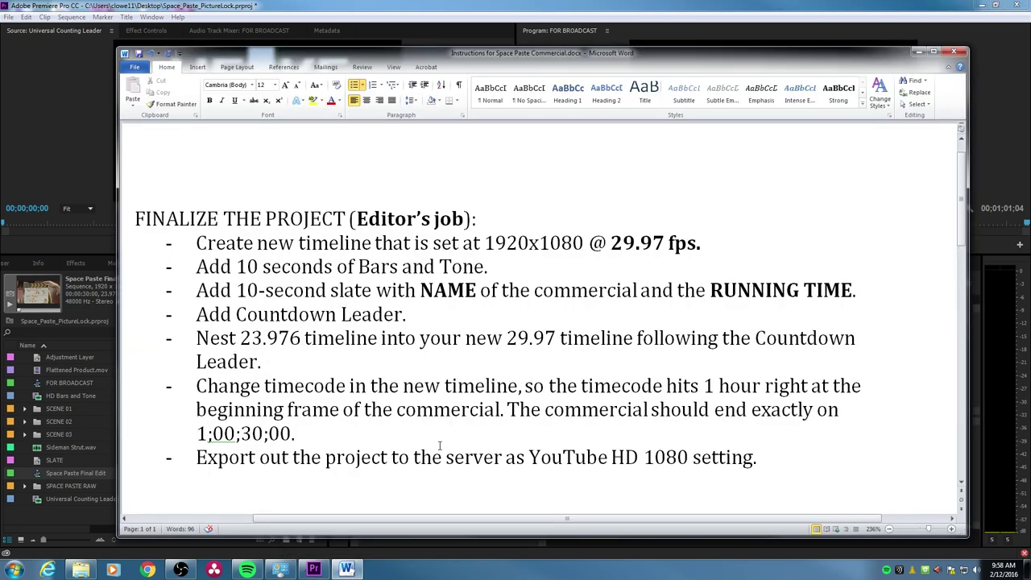
drag(197, 458, 653, 468)
scroll(654, 467, down, 1)
drag(772, 393, 486, 423)
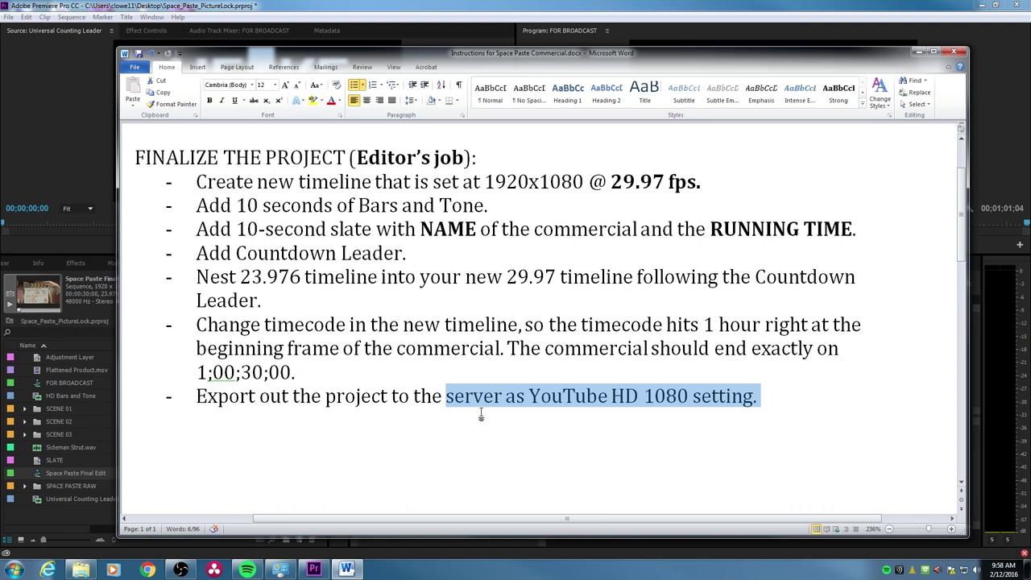
click(493, 432)
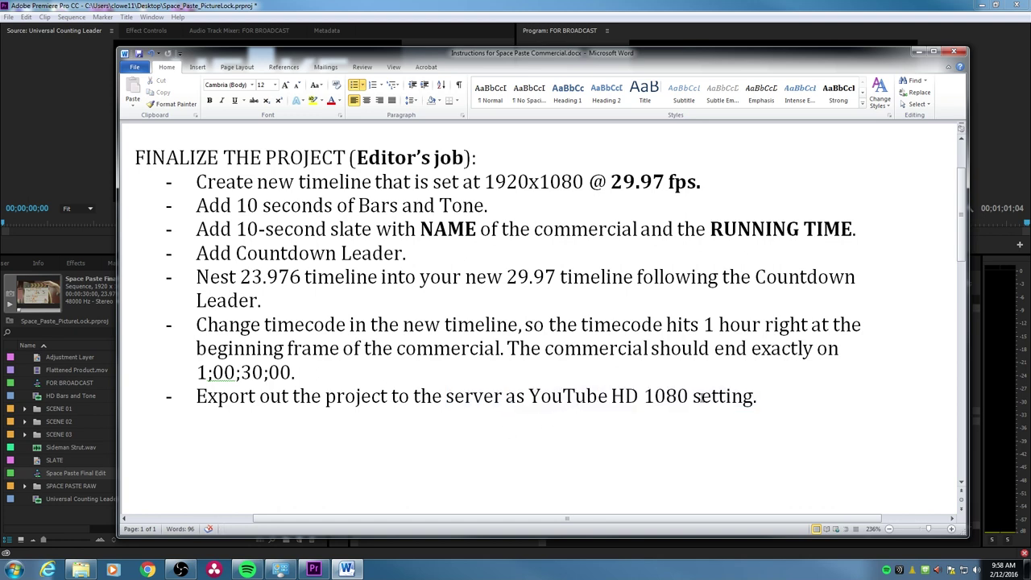
drag(759, 402, 256, 413)
click(240, 419)
drag(757, 397, 231, 404)
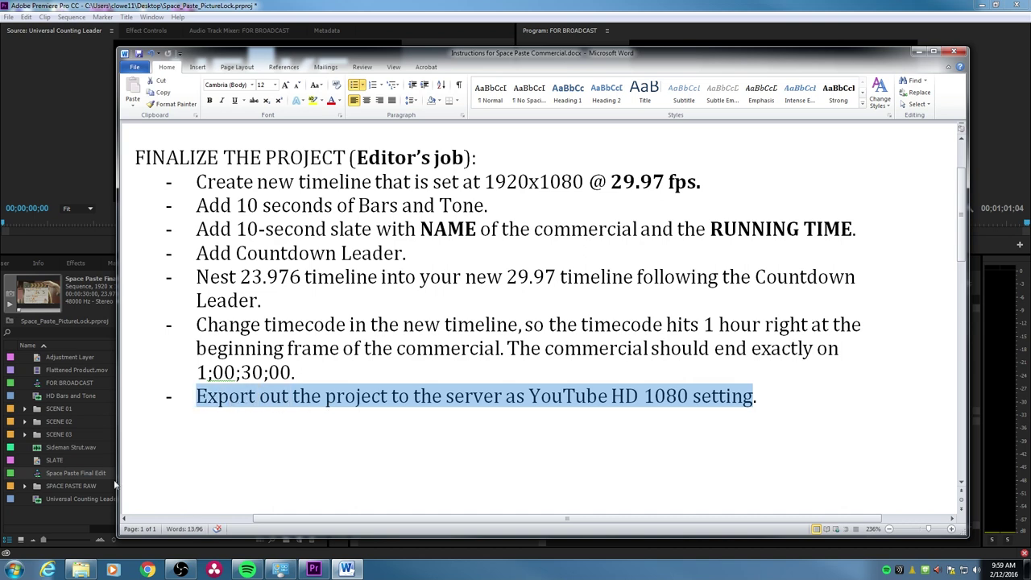
click(50, 513)
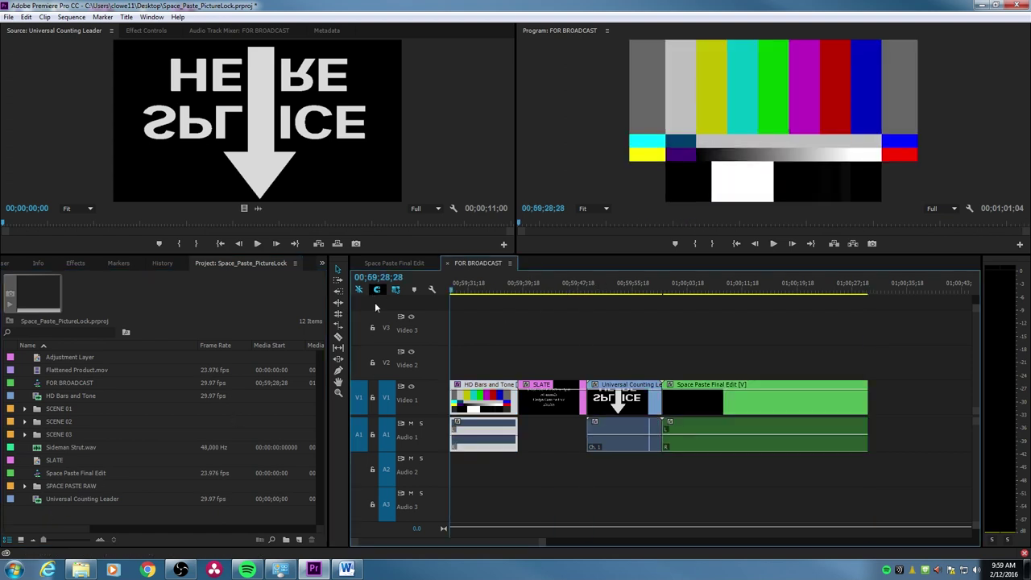
Open the export settings for the FOR BROADCAST sequence, choose the YouTube 1080p HD preset and review its video settings.
key(ctrl+m)
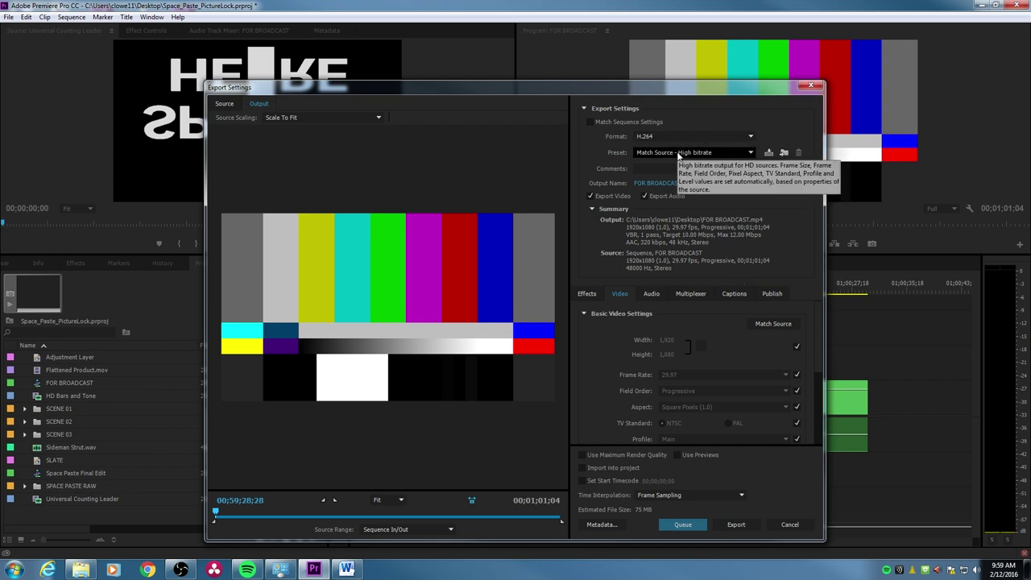
click(682, 154)
scroll(790, 542, down, 2)
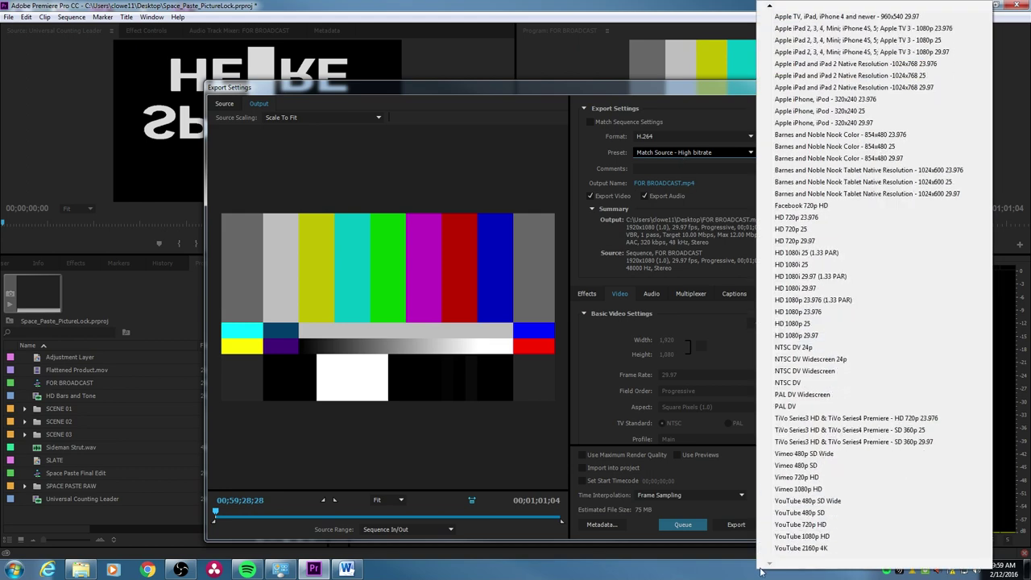
click(801, 537)
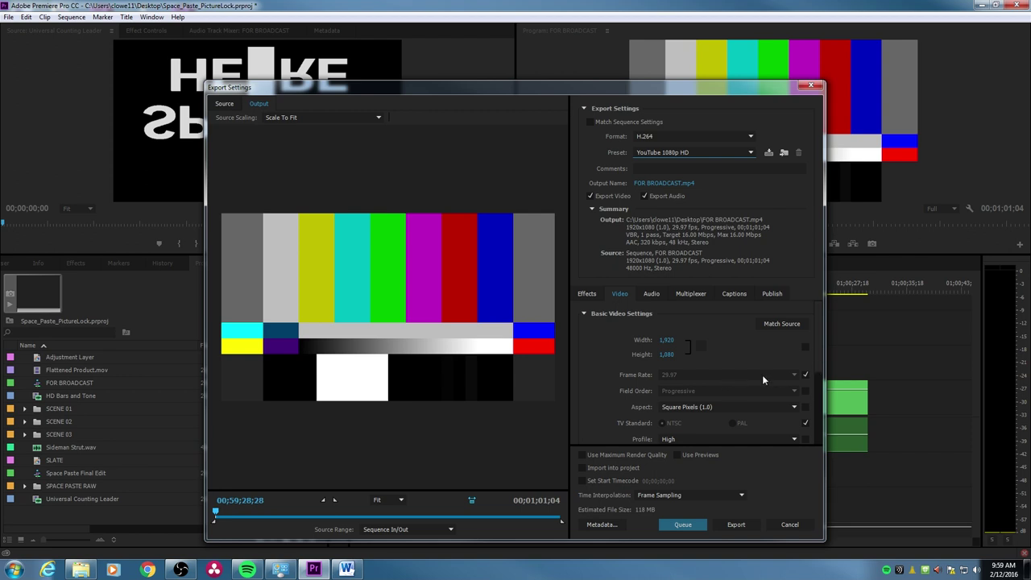
scroll(822, 356, down, 2)
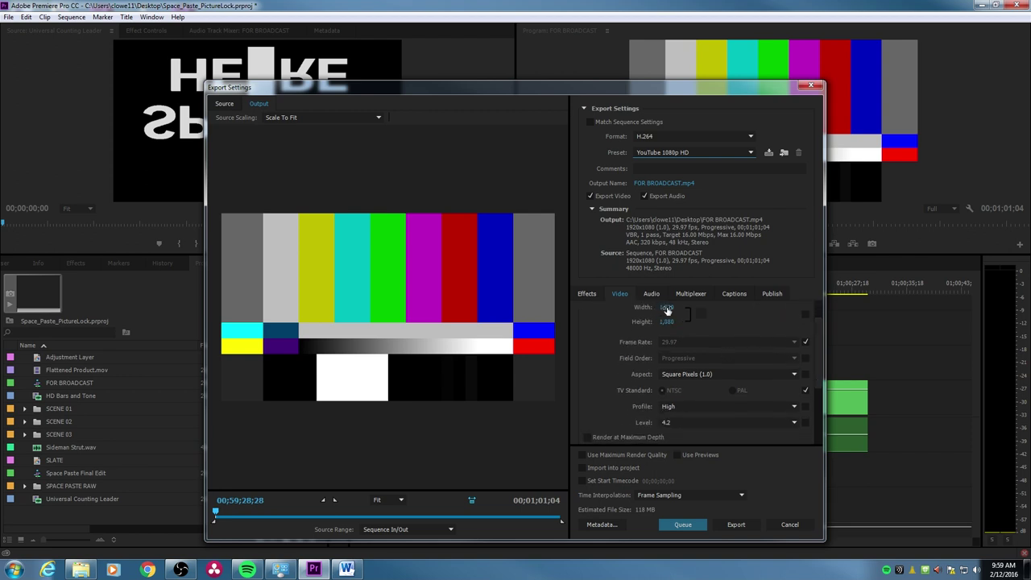
scroll(819, 396, down, 2)
scroll(820, 321, up, 4)
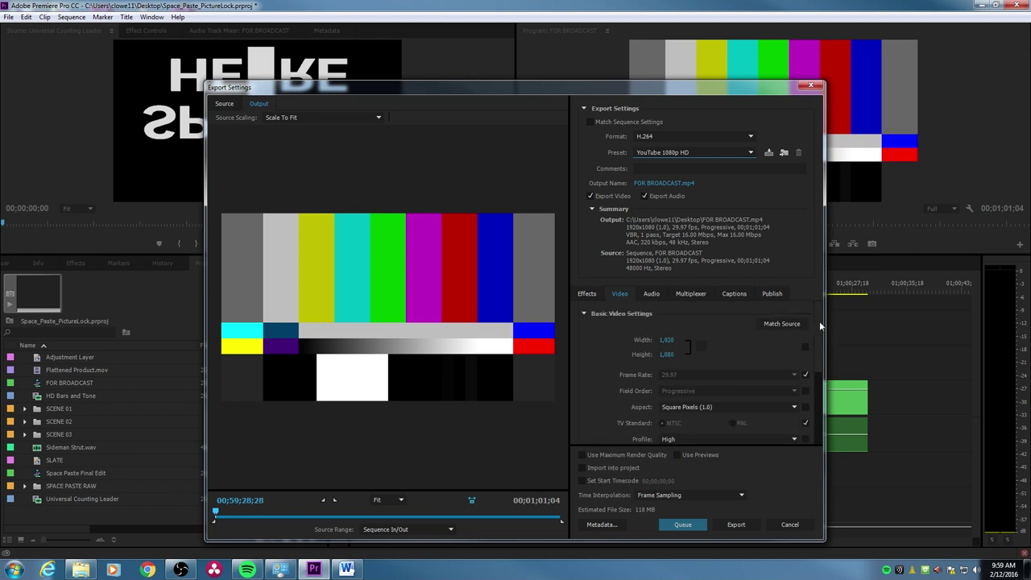
Name the output file Space Paste Broadcast, saved on the Desktop, and export the sequence.
click(668, 182)
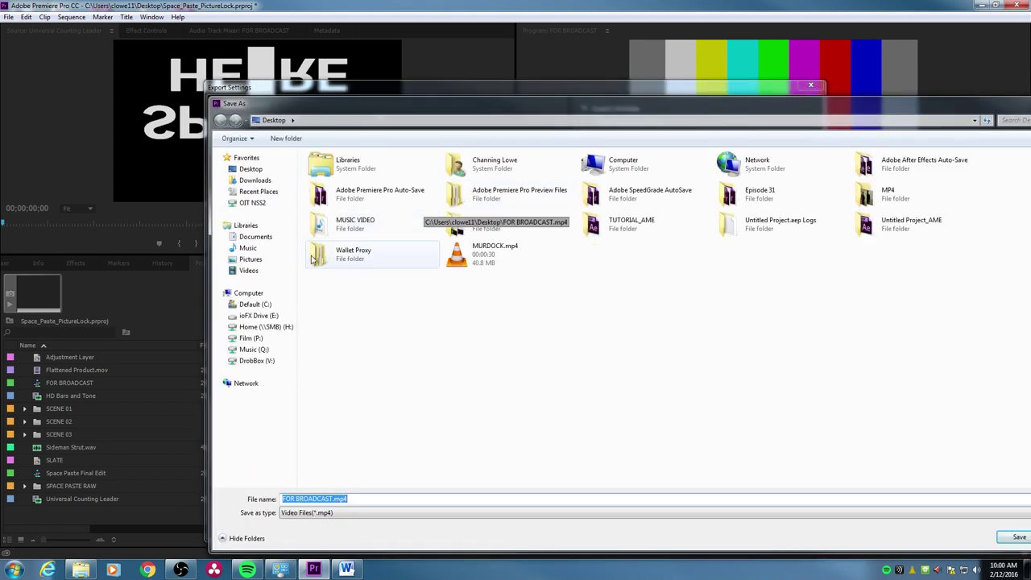
drag(355, 500, 246, 495)
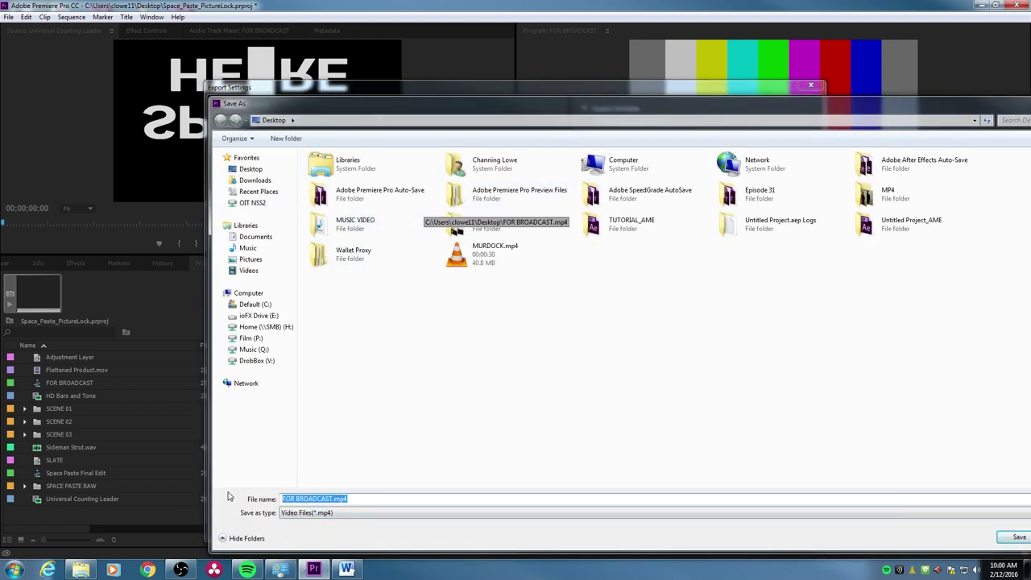
text(Space Paste Broadcast)
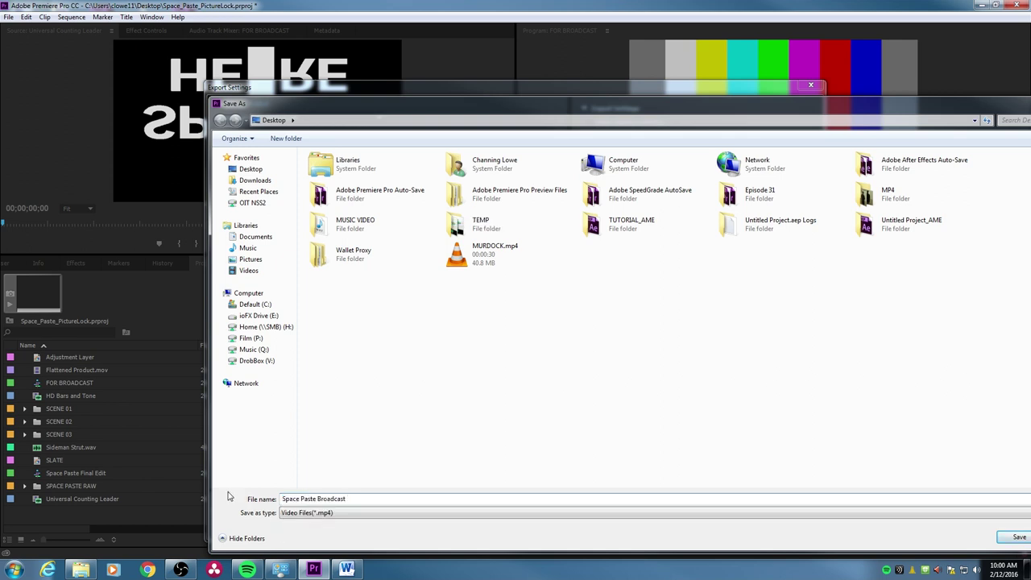
key(Return)
click(737, 525)
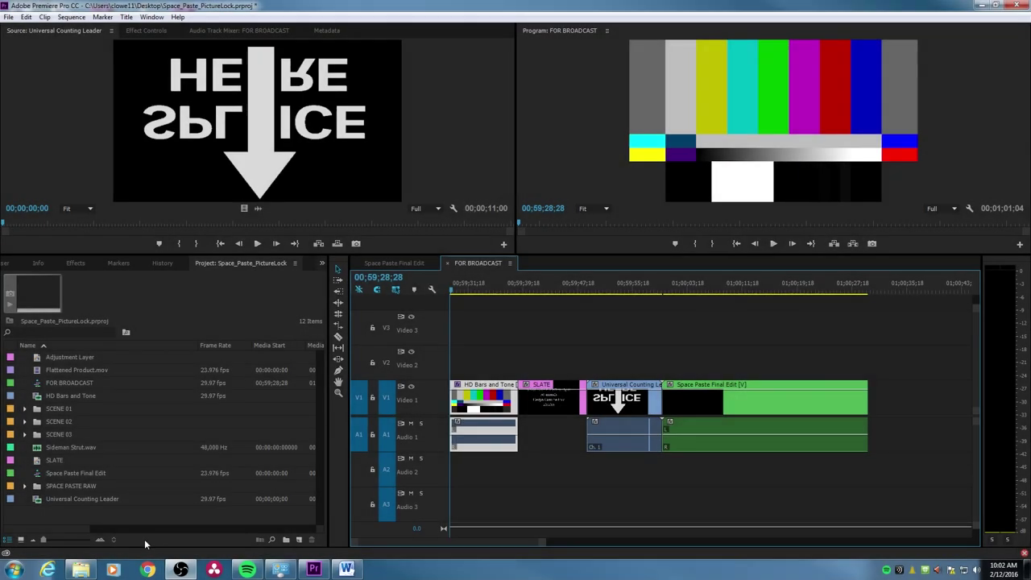
Import Space Paste Broadcast.mp4 into the project and load it in the Source monitor.
double_click(125, 512)
double_click(466, 303)
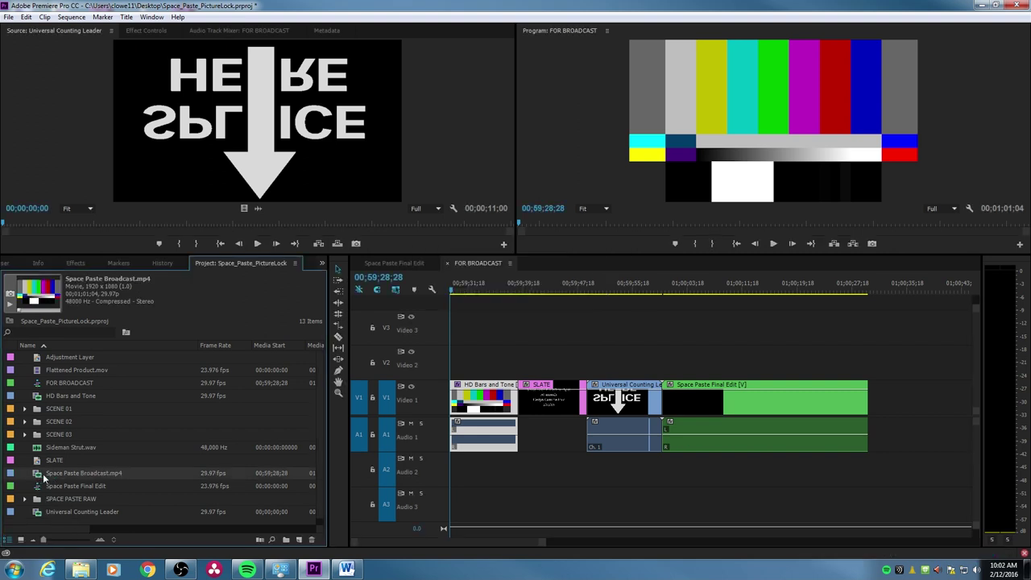
drag(36, 477, 241, 165)
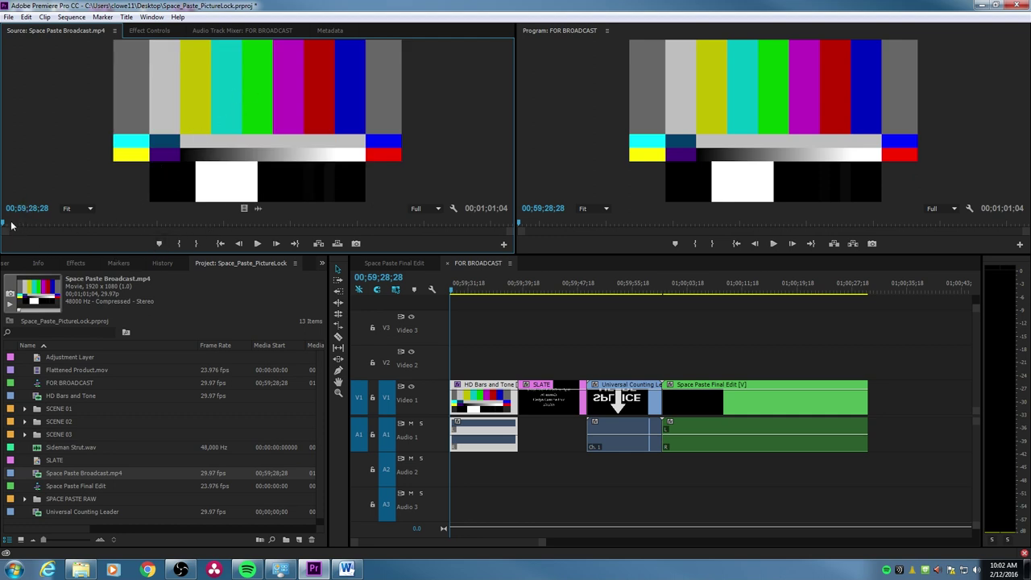
Play and scrub the exported video through the bars, slate, countdown and commercial to check its timecode up to the last frame.
key(space)
drag(23, 226, 95, 226)
key(space)
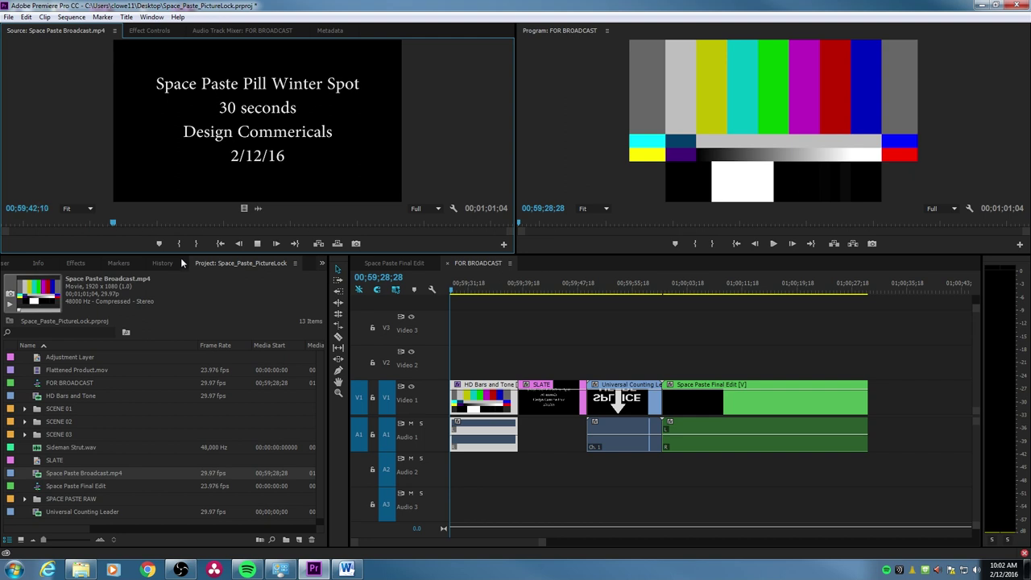
drag(130, 222, 254, 233)
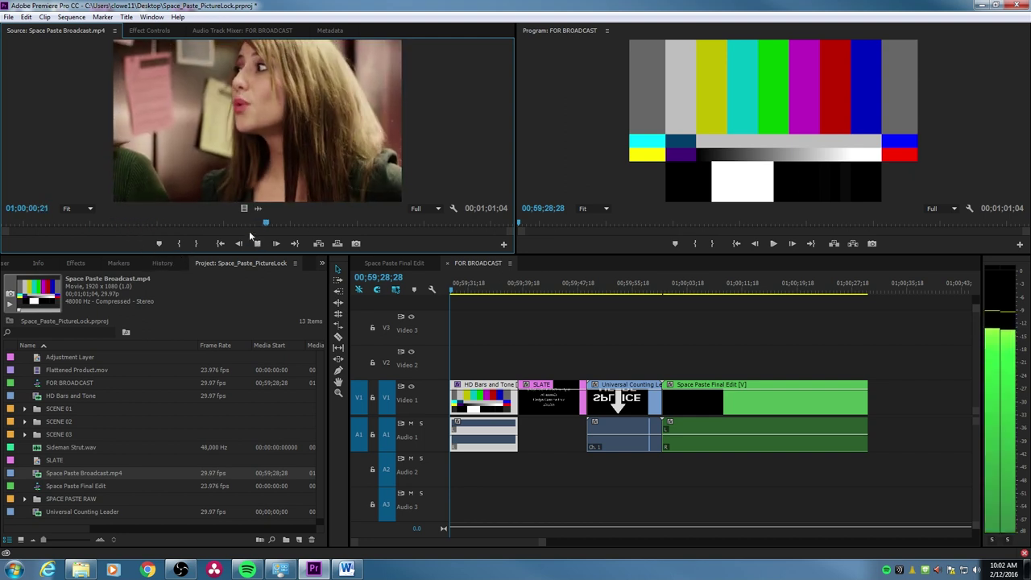
key(space)
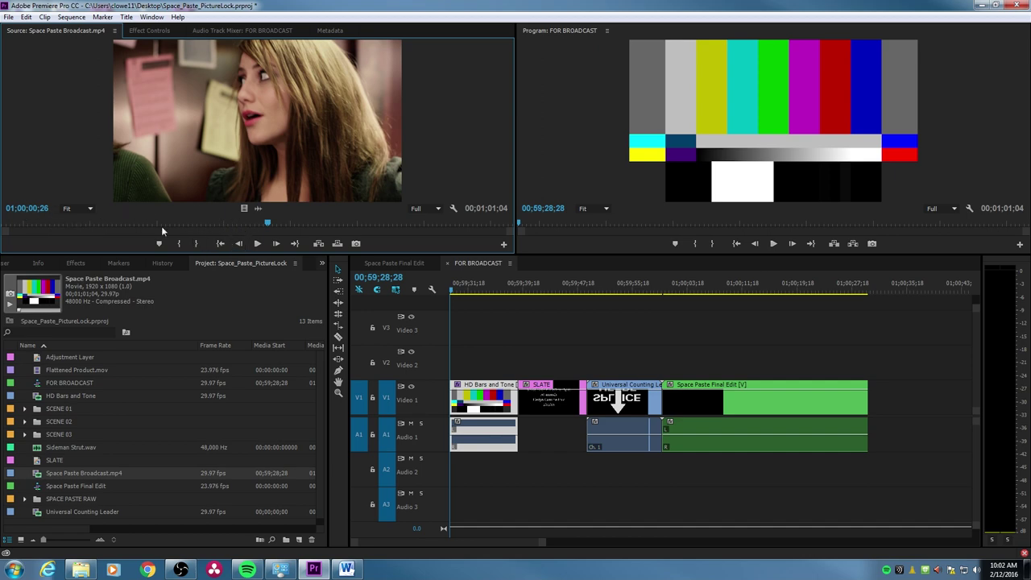
drag(244, 226, 543, 227)
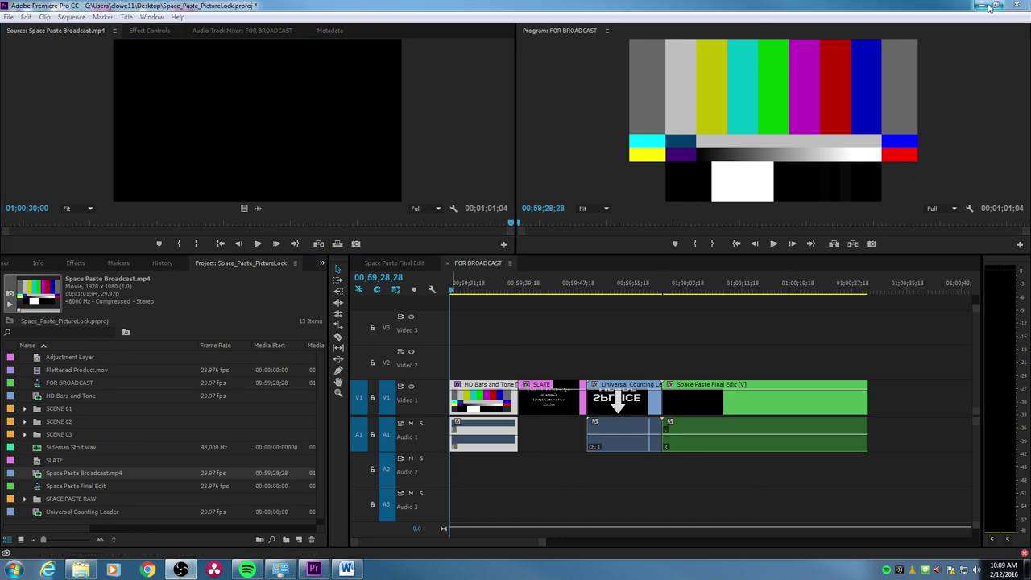
Minimize Premiere Pro and Word, move the exported Space Paste Broadcast video to an empty area of the desktop, and return to Premiere Pro.
click(989, 7)
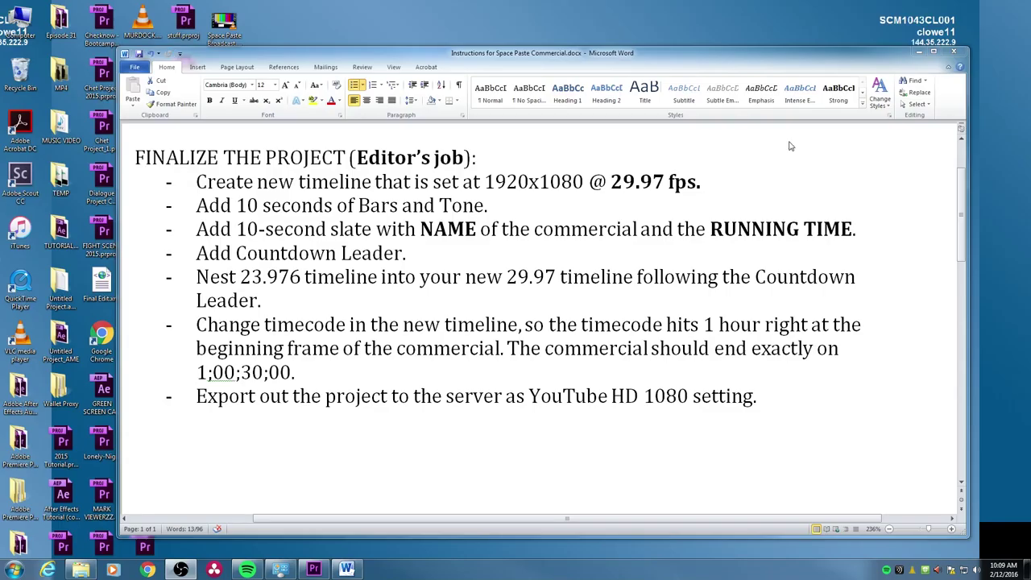
click(918, 53)
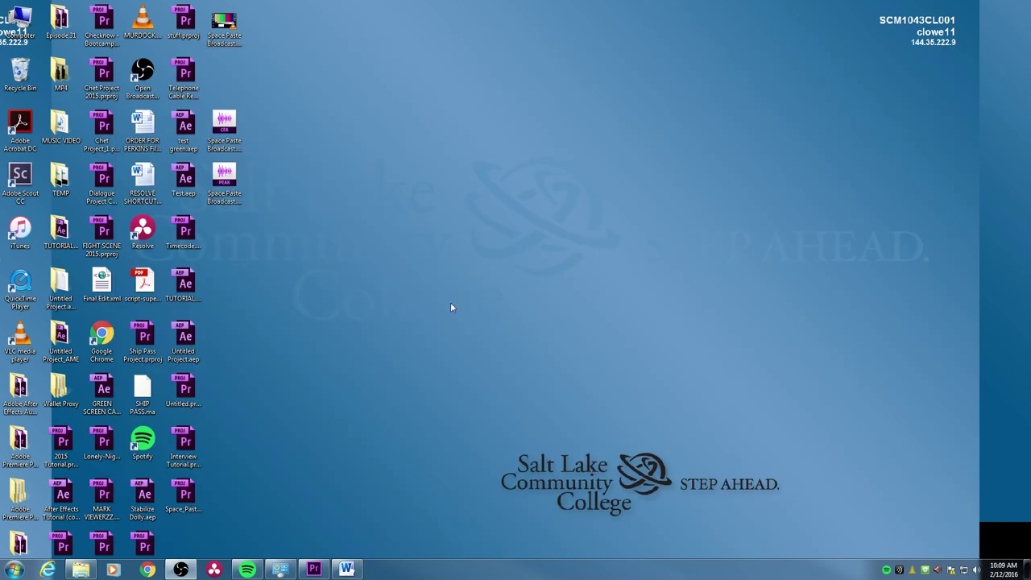
drag(226, 24, 430, 184)
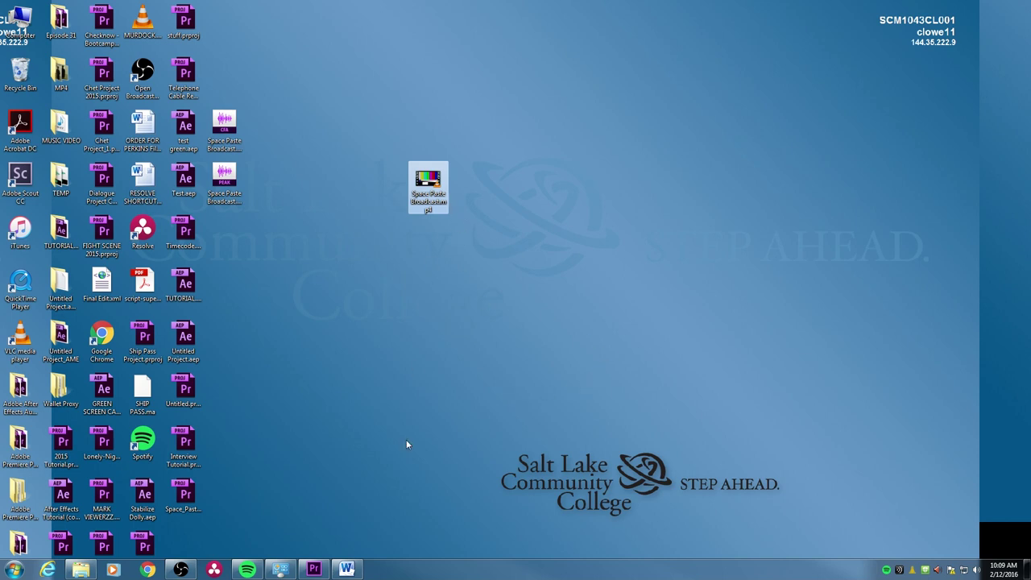
click(318, 571)
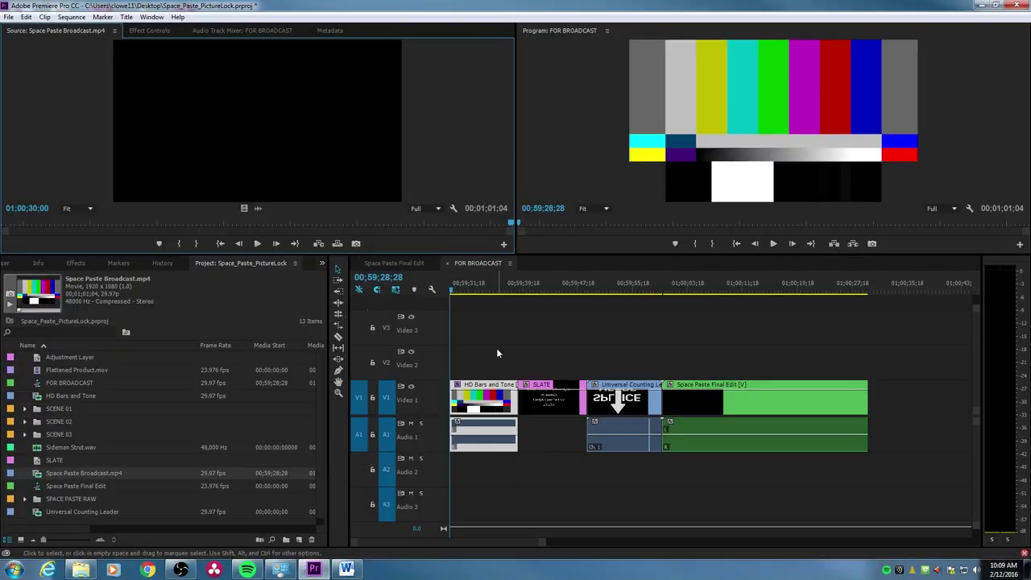